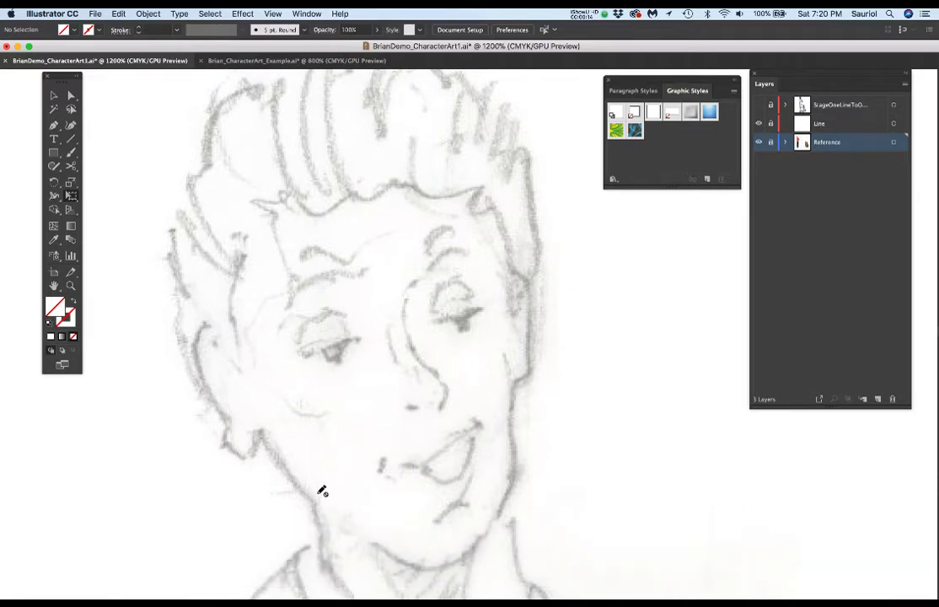
Step: Activate the Pen tool and try to set the stroke colour to black (000000)
key("p")
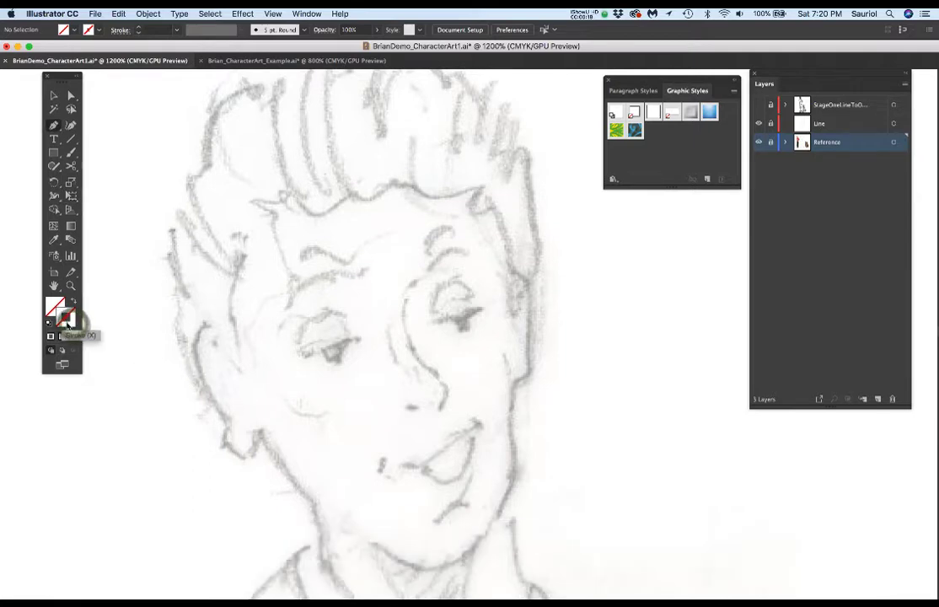
double_click(67, 323)
left_click_drag(126, 215, 148, 251)
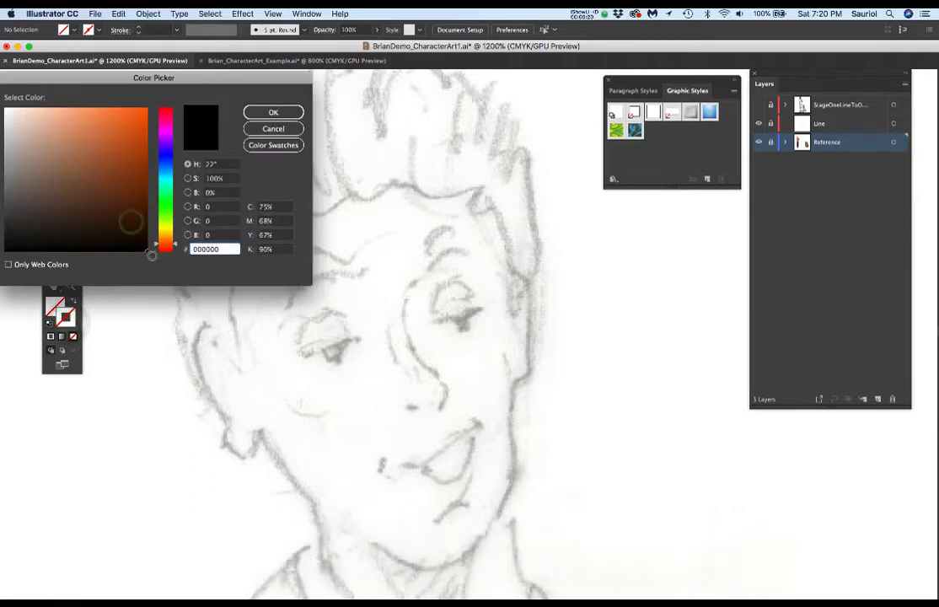
left_click(274, 112)
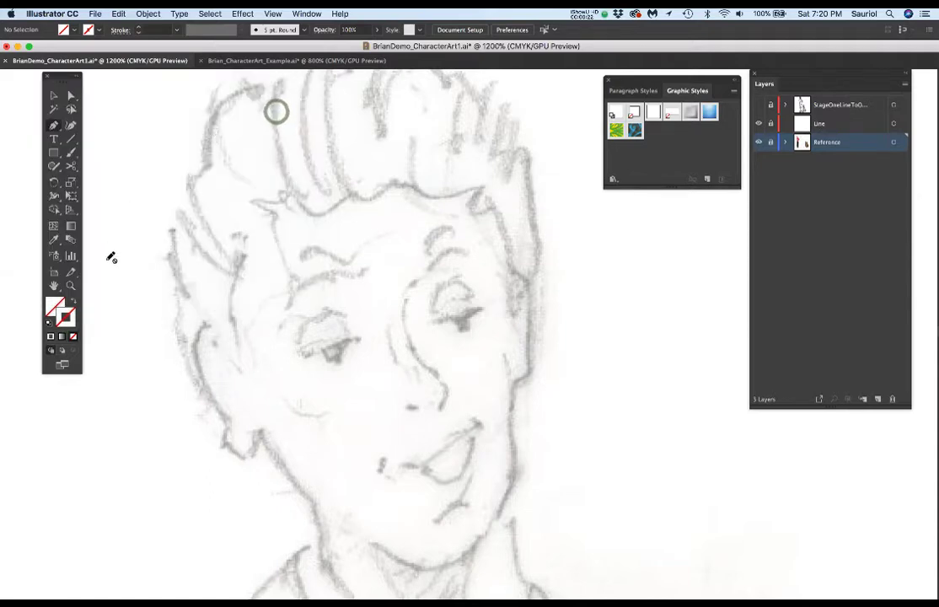
double_click(67, 319)
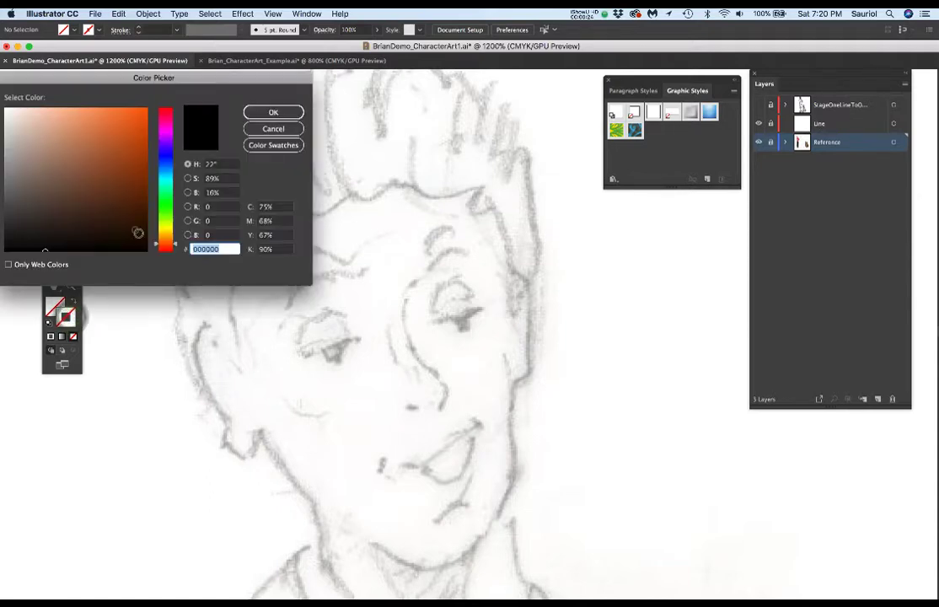
left_click_drag(135, 230, 143, 248)
left_click(145, 243)
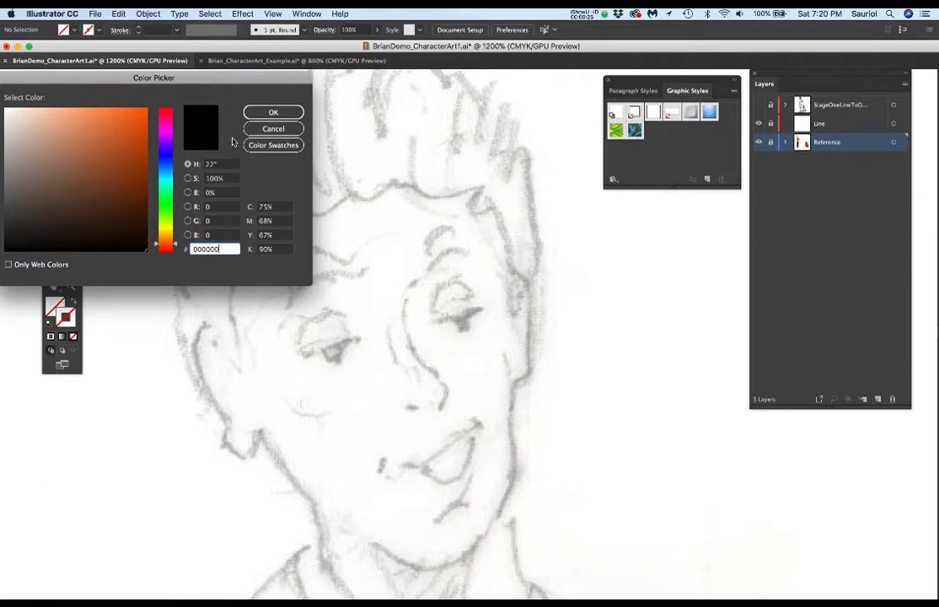
left_click(273, 112)
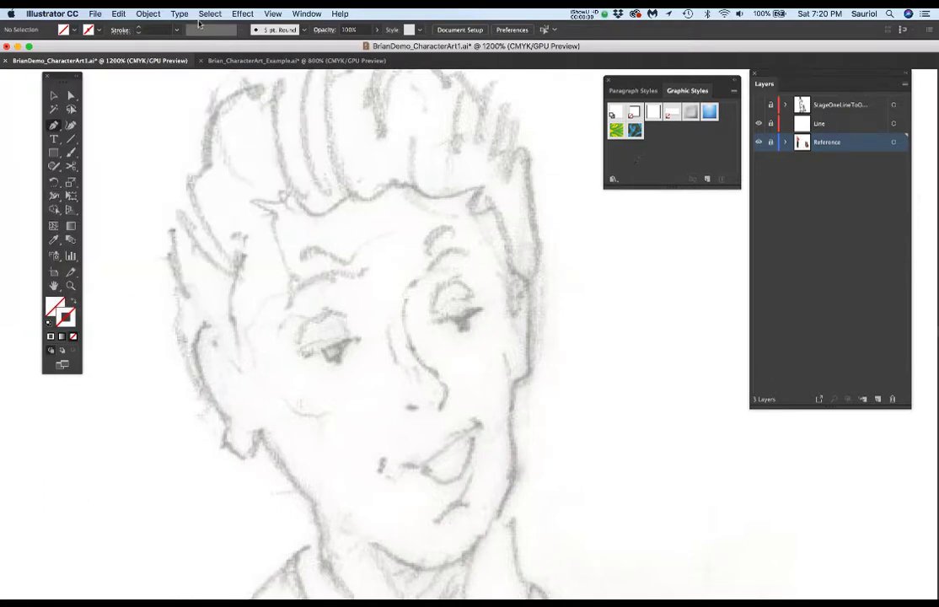
Step: Set the stroke colour to a dark brown with hex value 6B2E0C
double_click(59, 316)
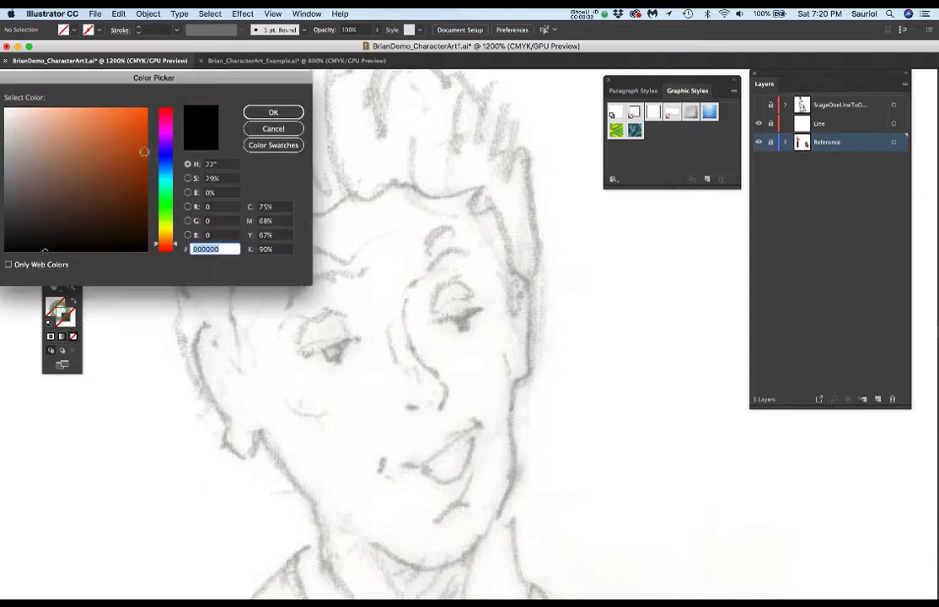
left_click(132, 191)
left_click(258, 112)
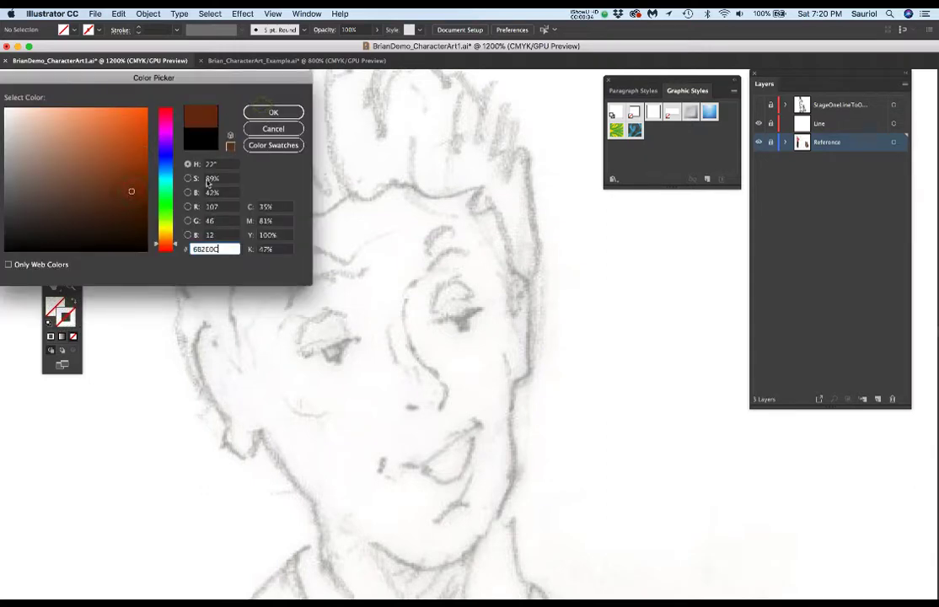
left_click(273, 112)
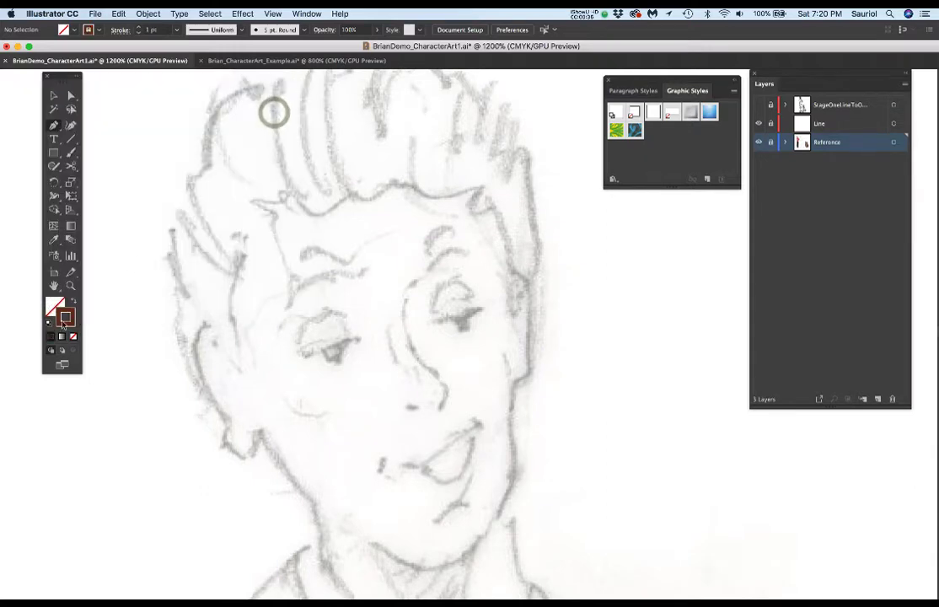
Step: Darken the stroke colour to a near-black with hex value 070200
double_click(65, 317)
mouse_move(132, 210)
left_mouse_down()
mouse_move(138, 242)
mouse_move(150, 247)
left_mouse_up()
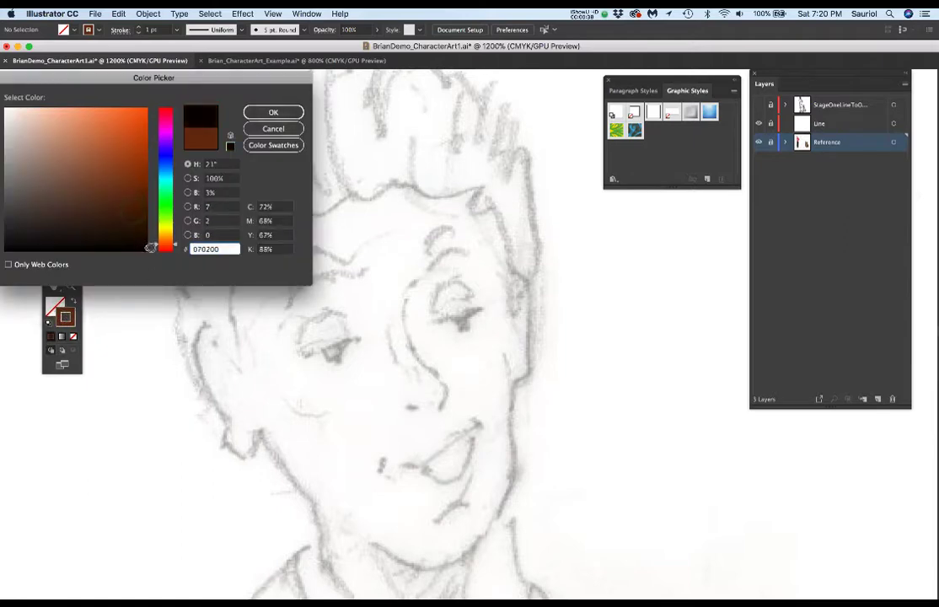
left_click(278, 112)
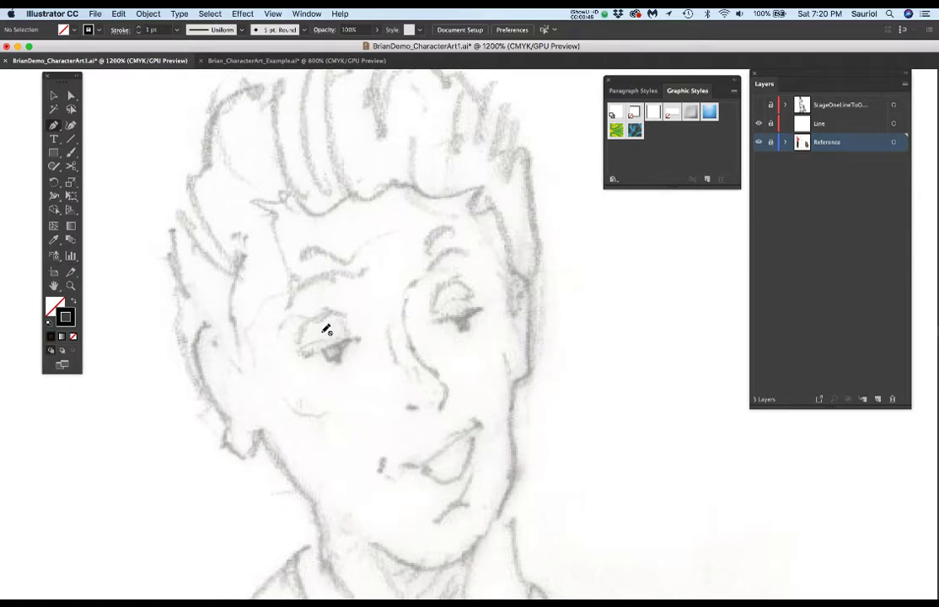
Step: Show the Stroke settings for the line work on the face
key("bracketleft")
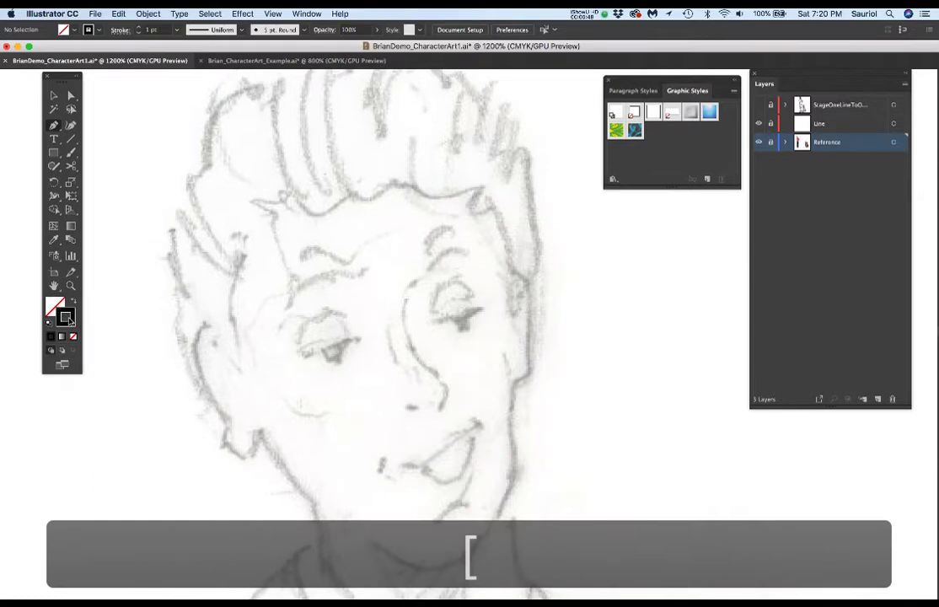
scroll(288, 317, "up", 2)
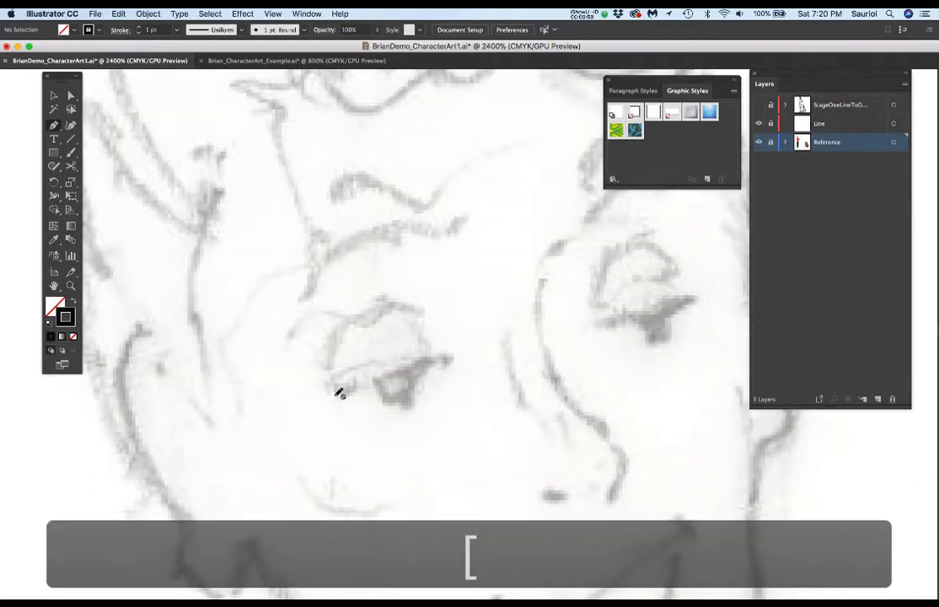
scroll(341, 398, "down", 5)
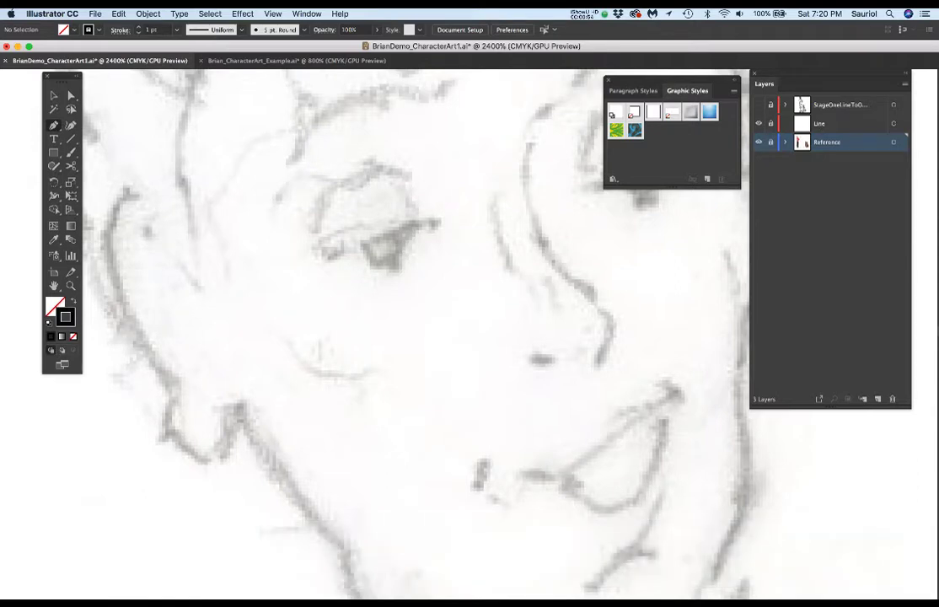
key("super+F10")
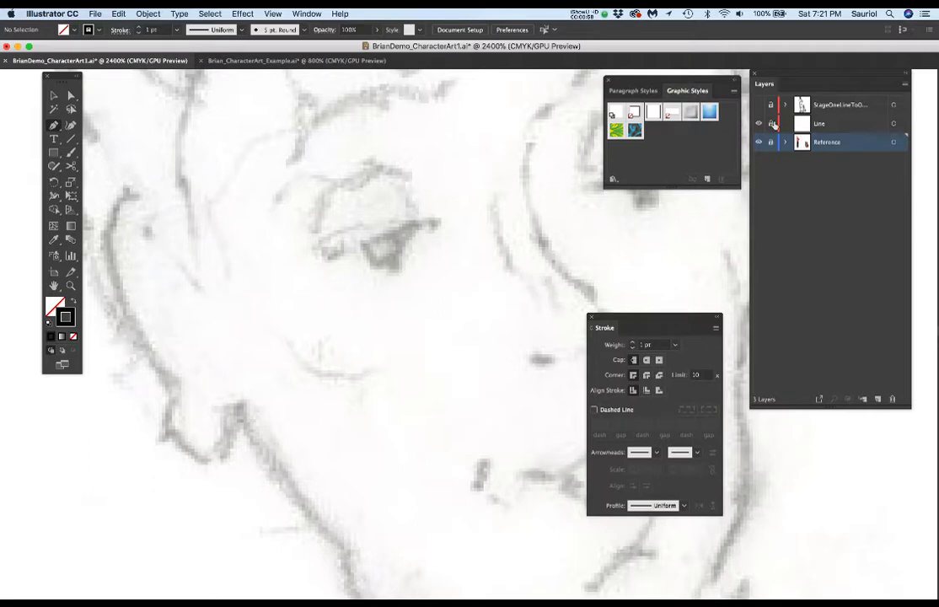
Step: Unlock and activate the Line layer, and briefly show and hide the StageOneLineToO... layer to preview its line art
left_click(838, 128)
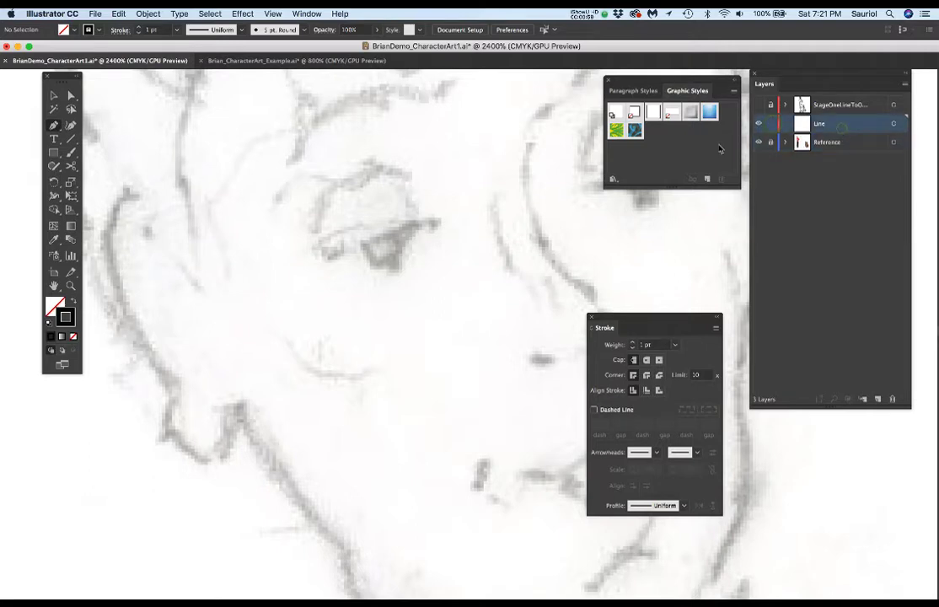
left_click(760, 106)
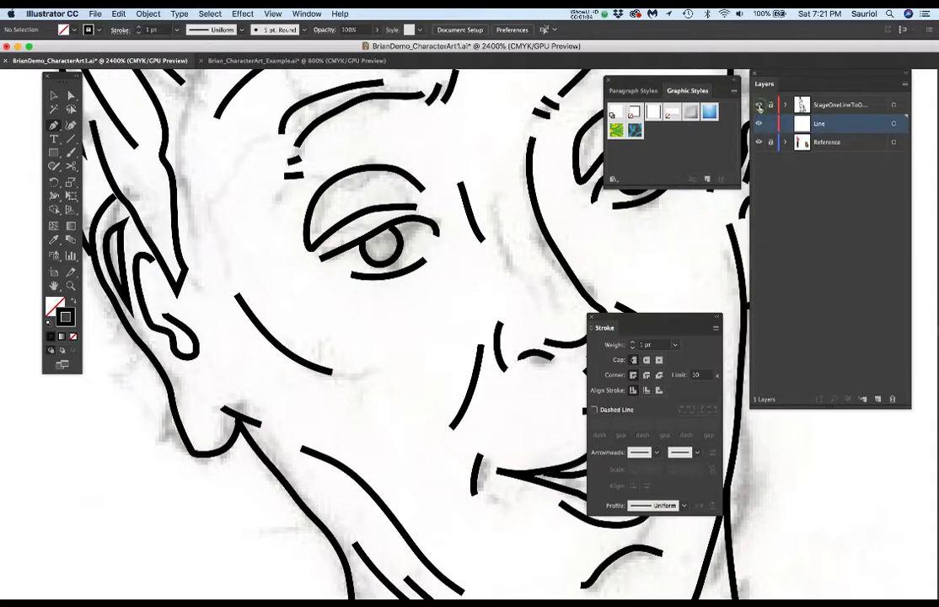
left_click(759, 106)
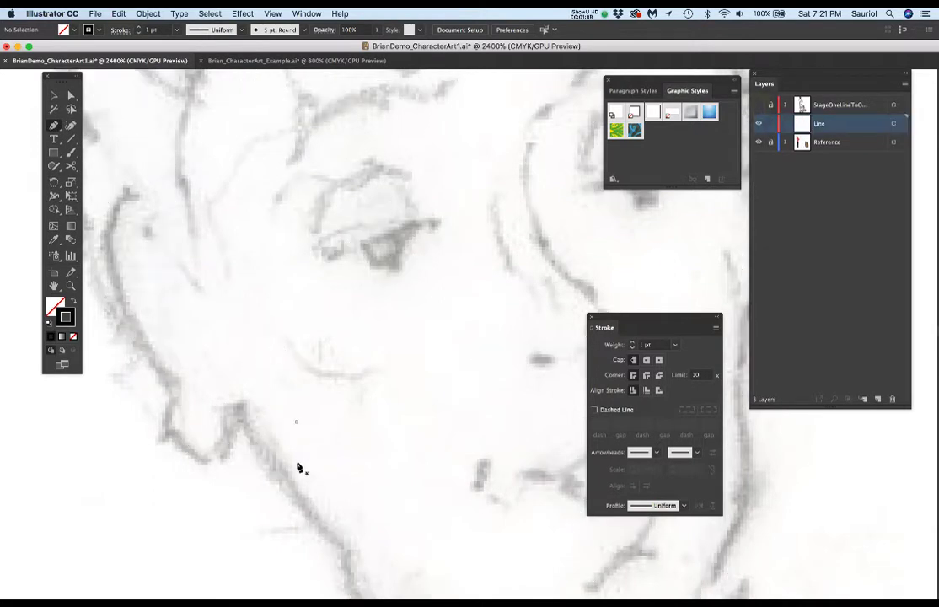
Step: Trace the jawline from the earlobe down to the neck as an open curved Pen path, and deselect it
scroll(296, 455, "down", 6)
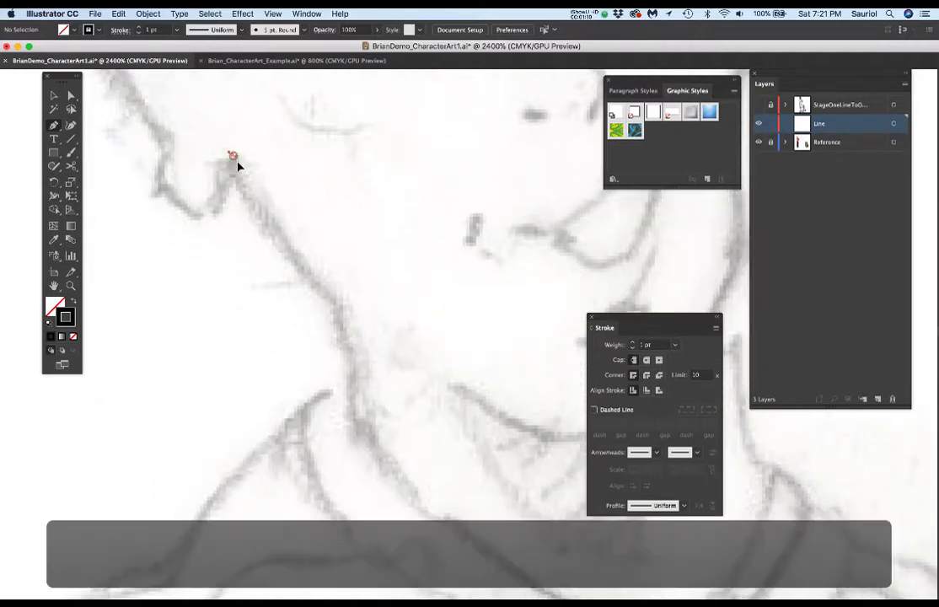
left_click_drag(232, 155, 239, 179)
left_click_drag(289, 256, 299, 270)
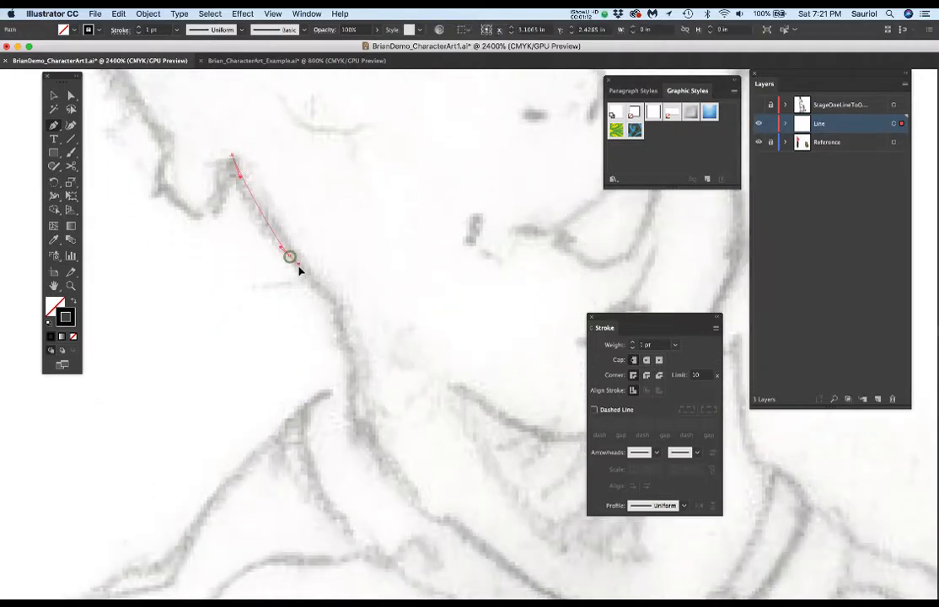
left_click_drag(340, 314, 346, 324)
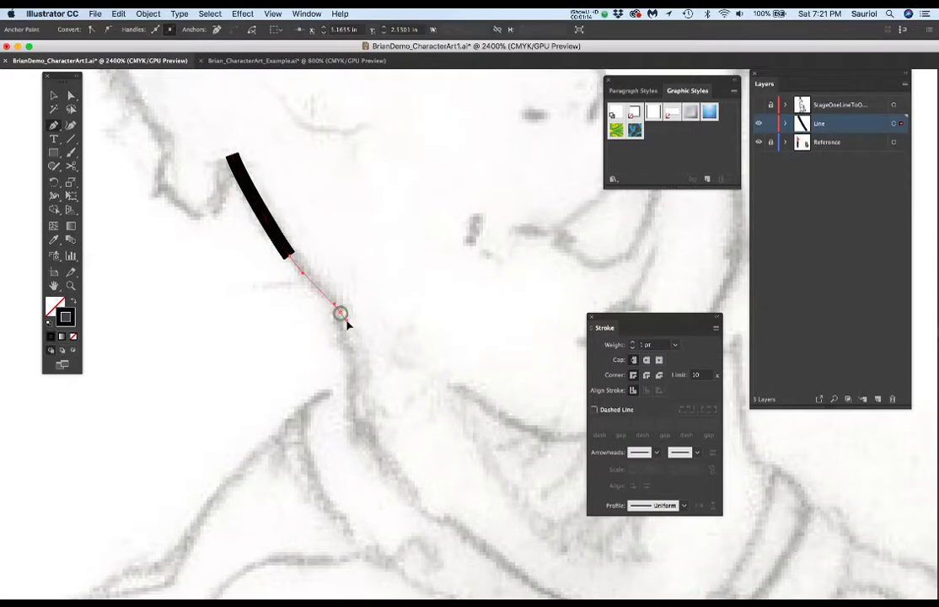
left_click_drag(352, 364, 357, 387)
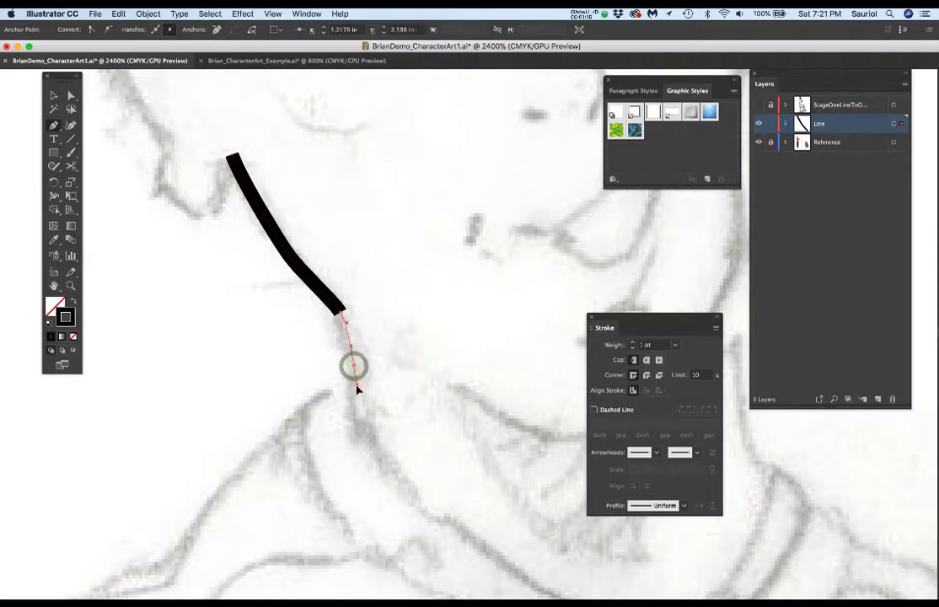
left_click(363, 428)
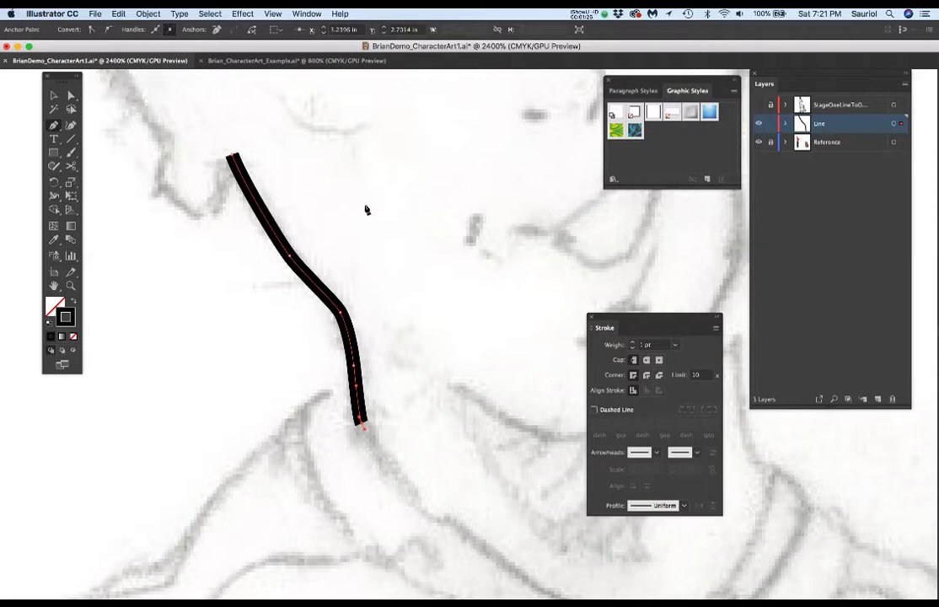
key("a")
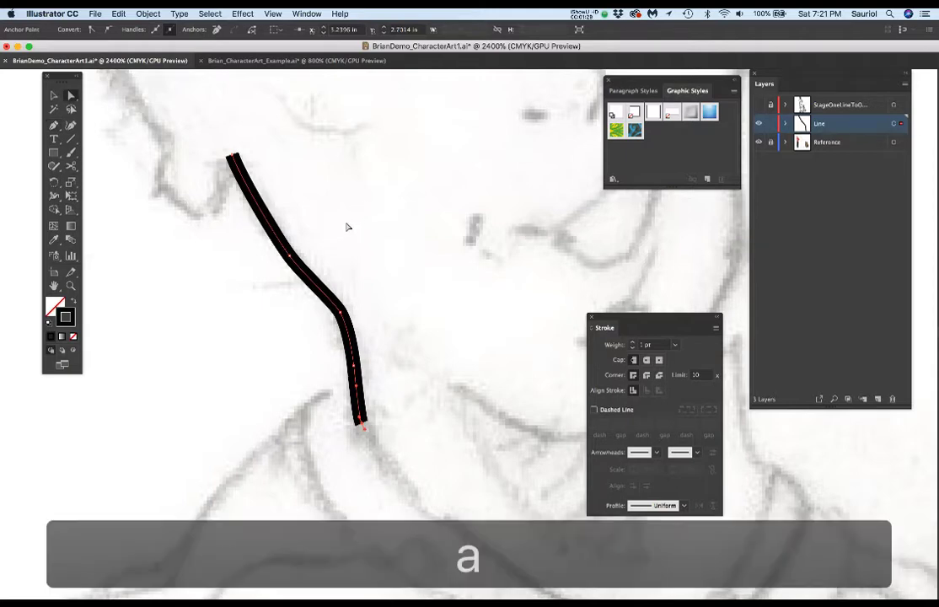
key("p")
left_click(315, 252, "super")
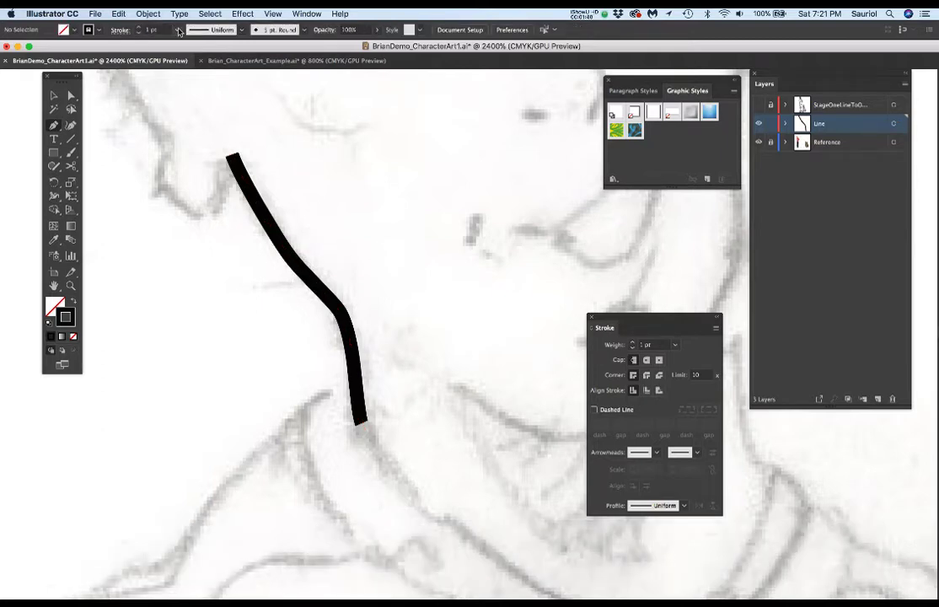
Step: Select the whole jawline path, set its stroke weight to 0.75 pt and deselect it
left_click(261, 218, "super")
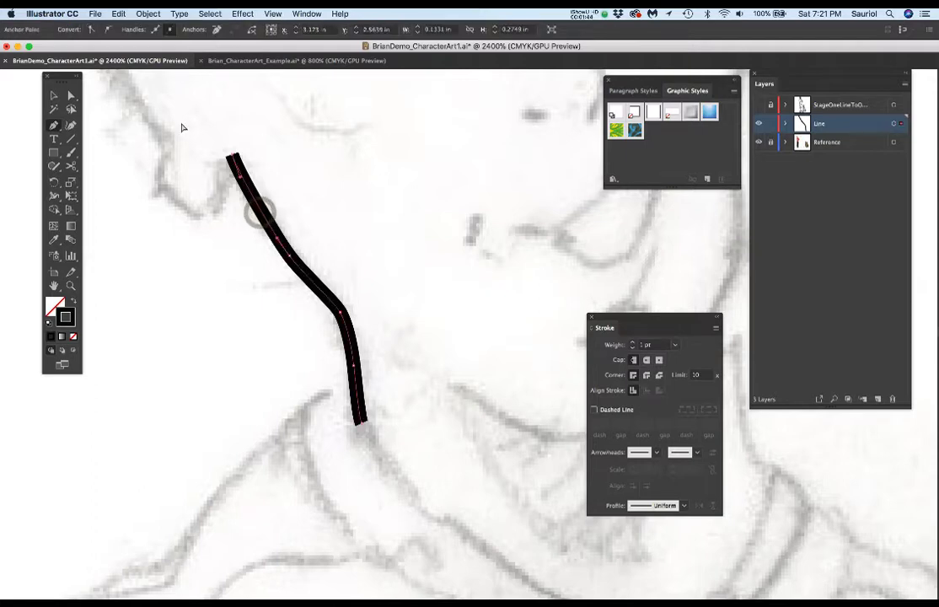
left_click(313, 252, "super")
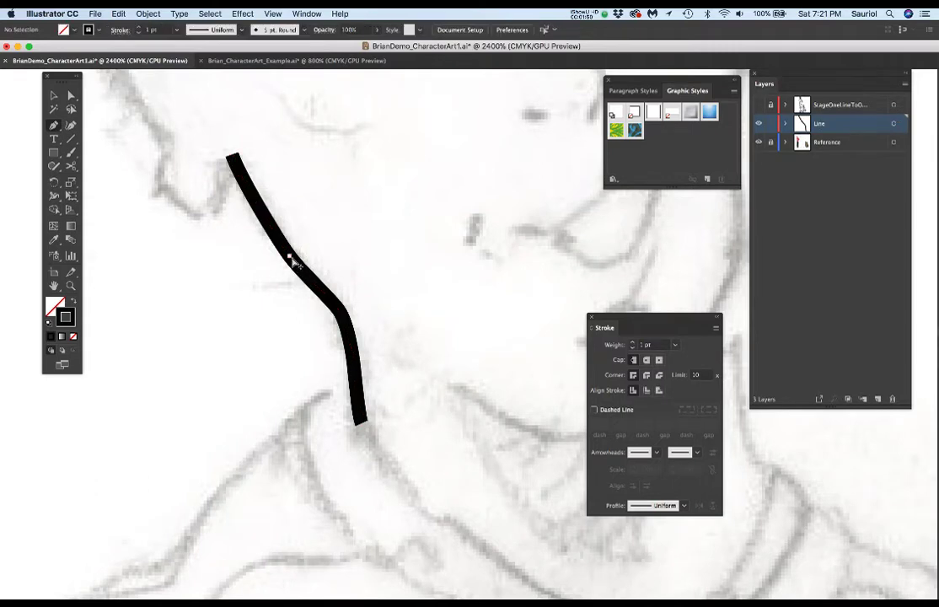
left_click(291, 259, "super")
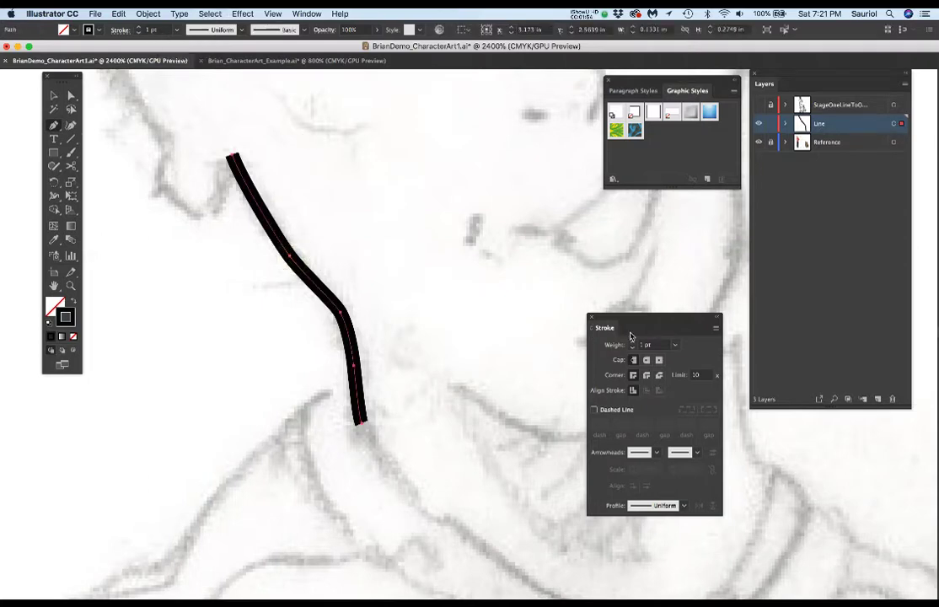
left_click(174, 34)
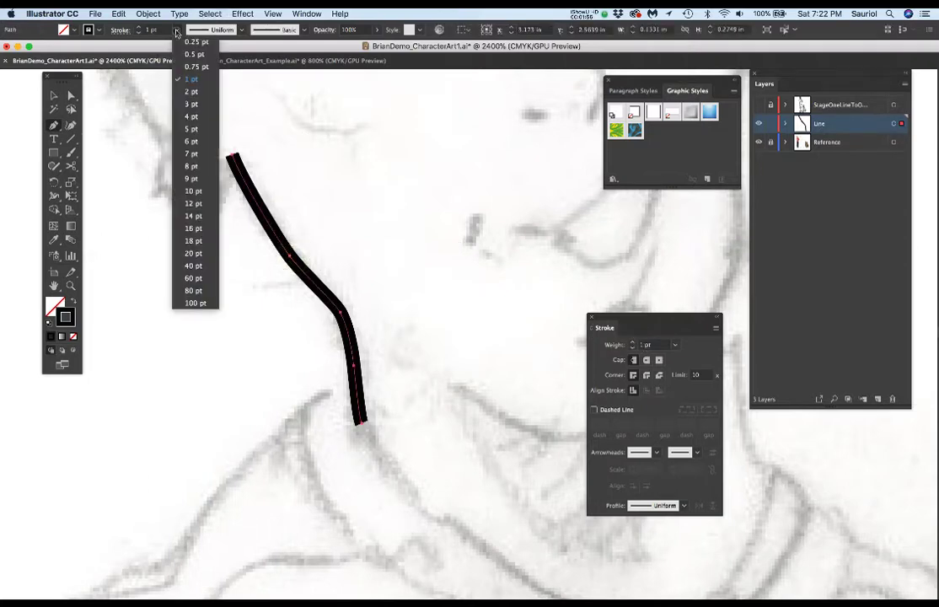
left_click(173, 34)
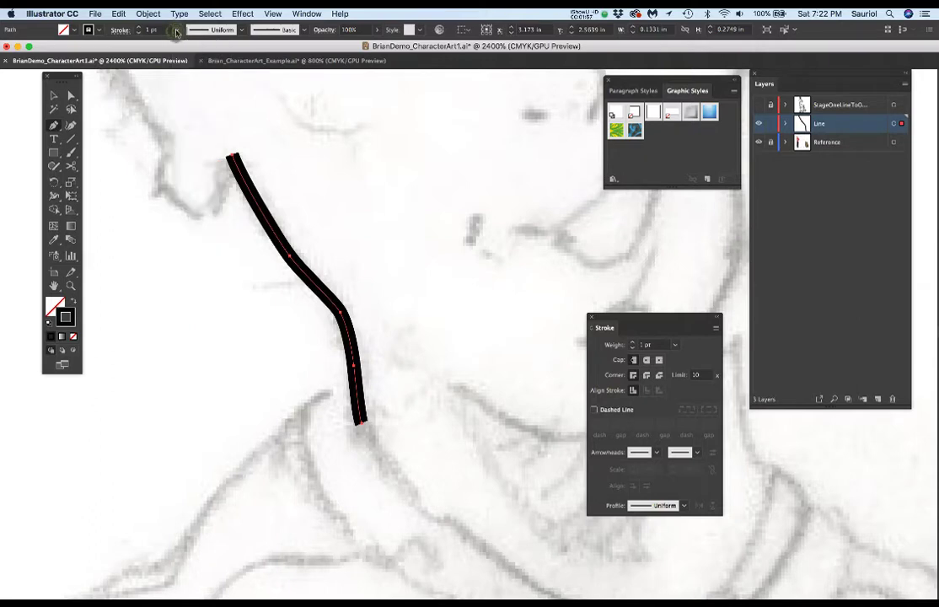
left_click(675, 345)
left_click(675, 346)
left_click(178, 34)
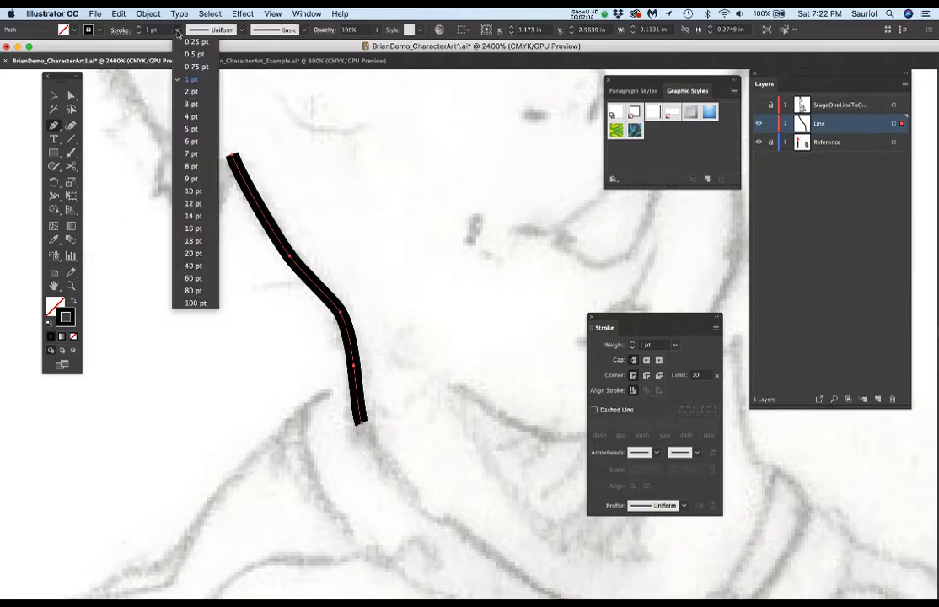
left_click(186, 64)
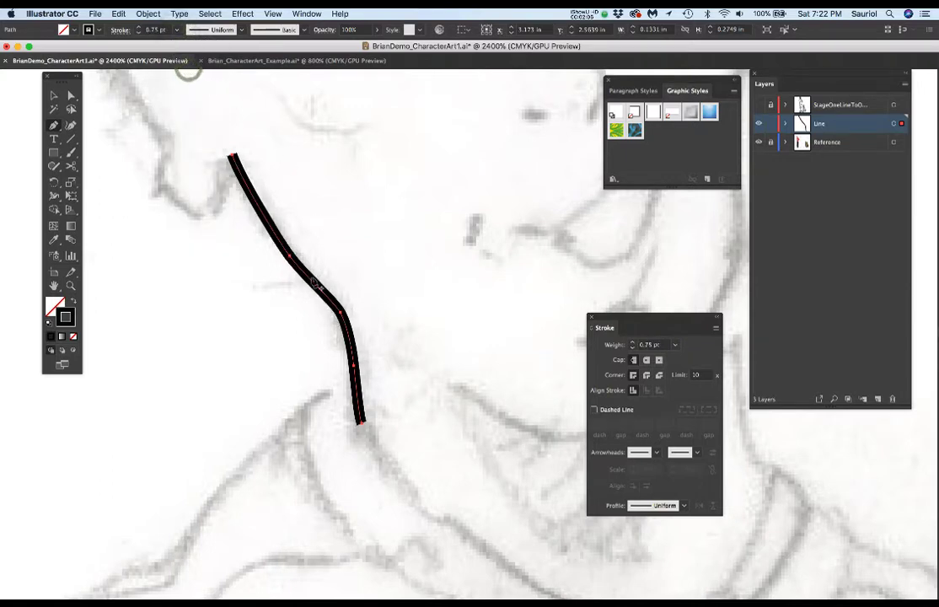
left_click(269, 310, "super")
Step: Trace the nose profile from the inner brow down around the nose tip as an open curved Pen path
mouse_move(413, 166)
left_mouse_down()
mouse_move(407, 304)
mouse_move(394, 322)
mouse_move(401, 355)
mouse_move(356, 387)
mouse_move(320, 398)
left_mouse_up()
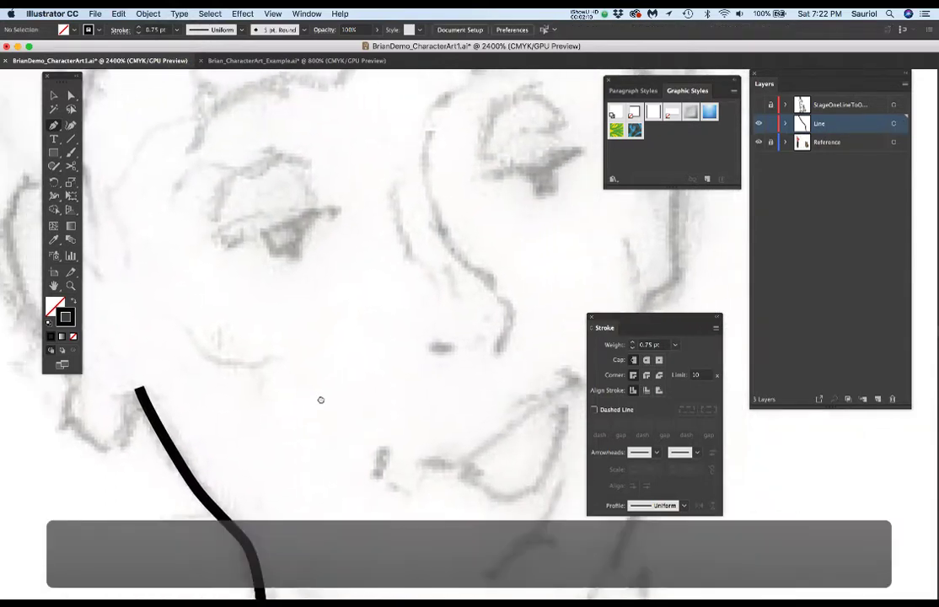
left_click_drag(438, 137, 348, 199)
key("p")
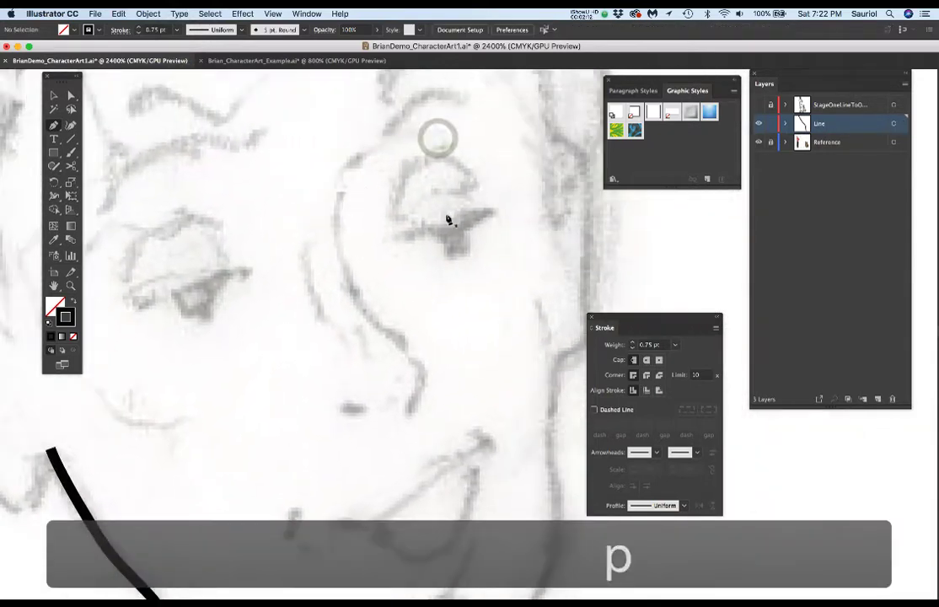
left_click_drag(368, 147, 336, 181)
left_click_drag(351, 271, 368, 300)
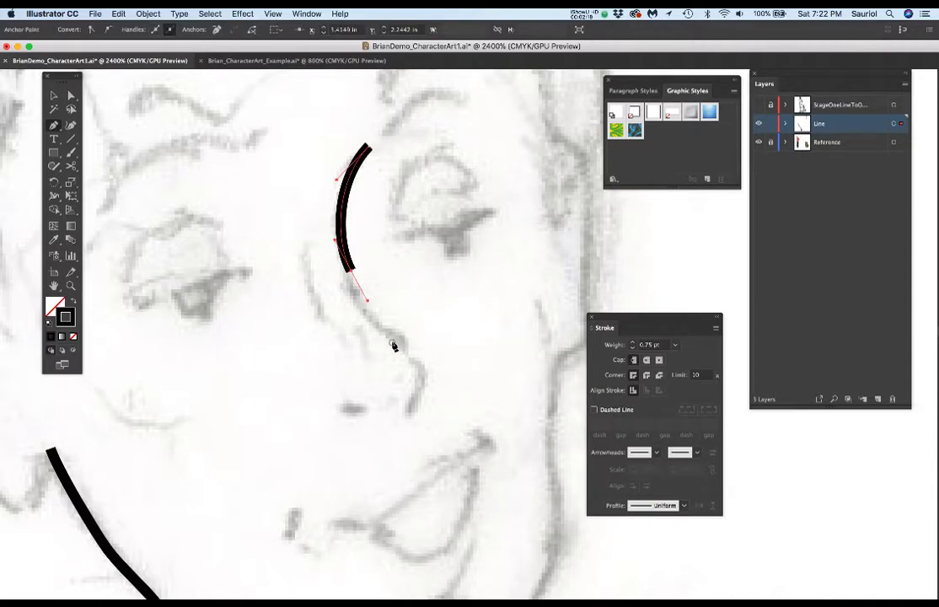
mouse_move(390, 340)
left_mouse_down()
mouse_move(418, 364)
mouse_move(424, 384)
mouse_move(408, 415)
left_mouse_up()
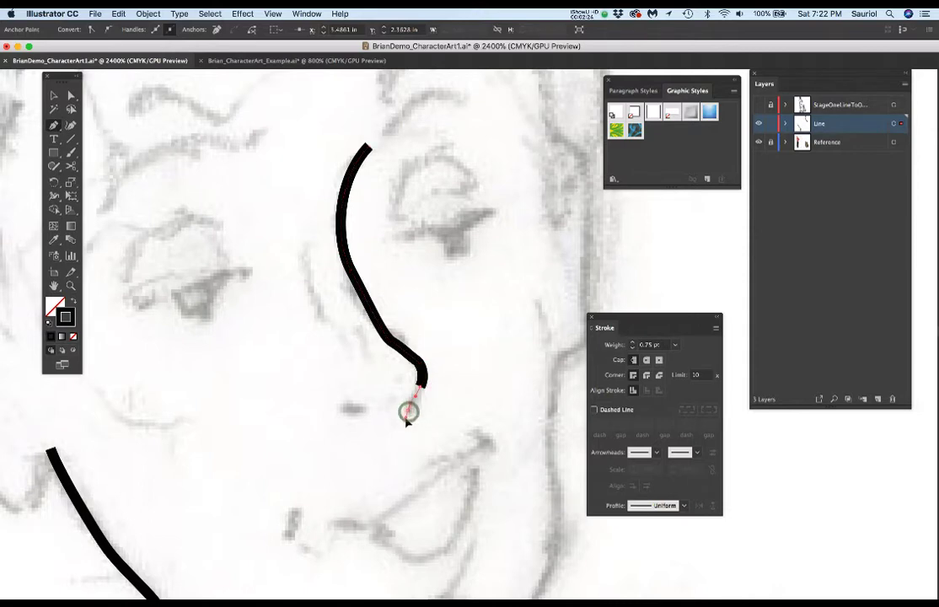
left_click(406, 412)
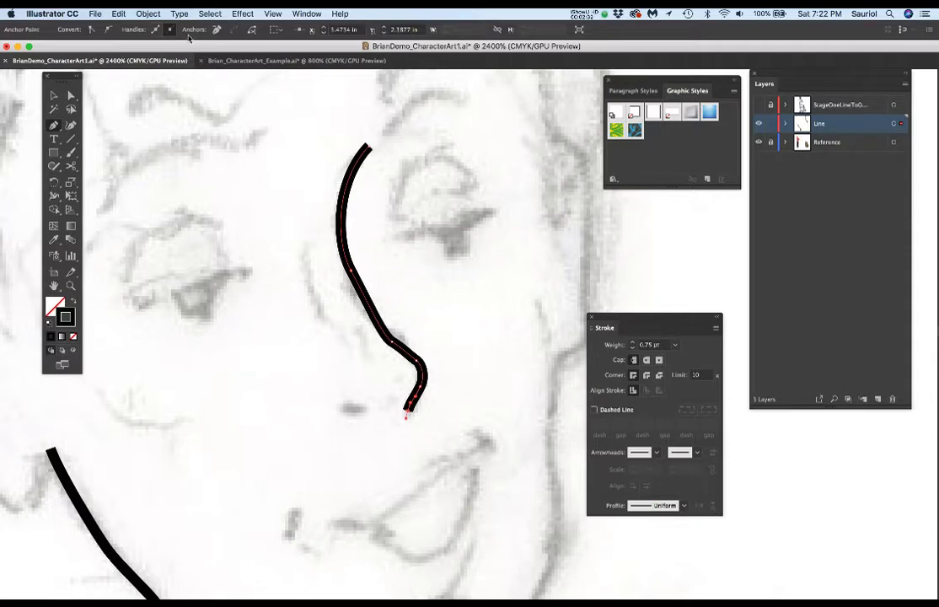
Step: Set the nose profile path's stroke weight to 0.5 pt and deselect it
left_click_drag(651, 319, 655, 264)
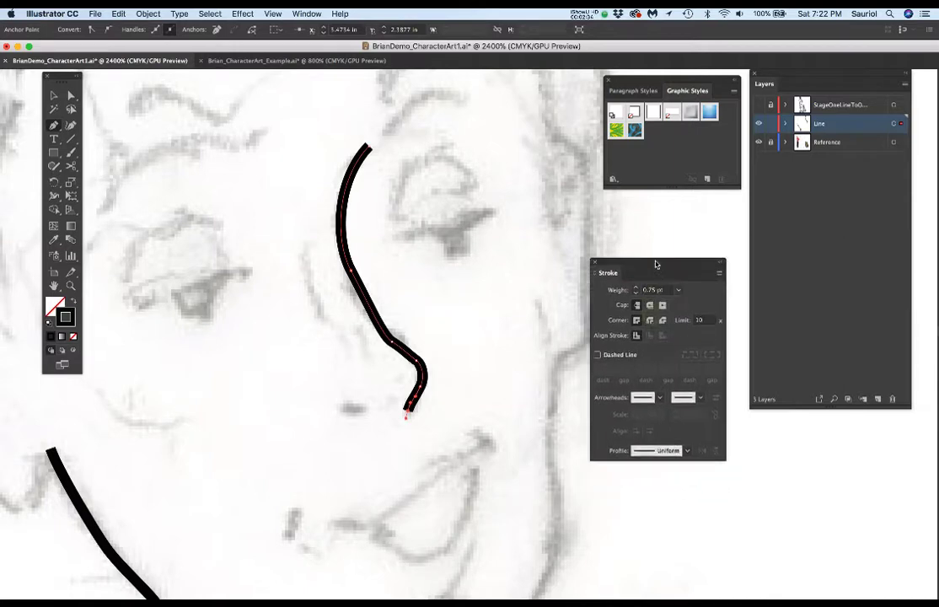
left_click(675, 290)
left_click(696, 314)
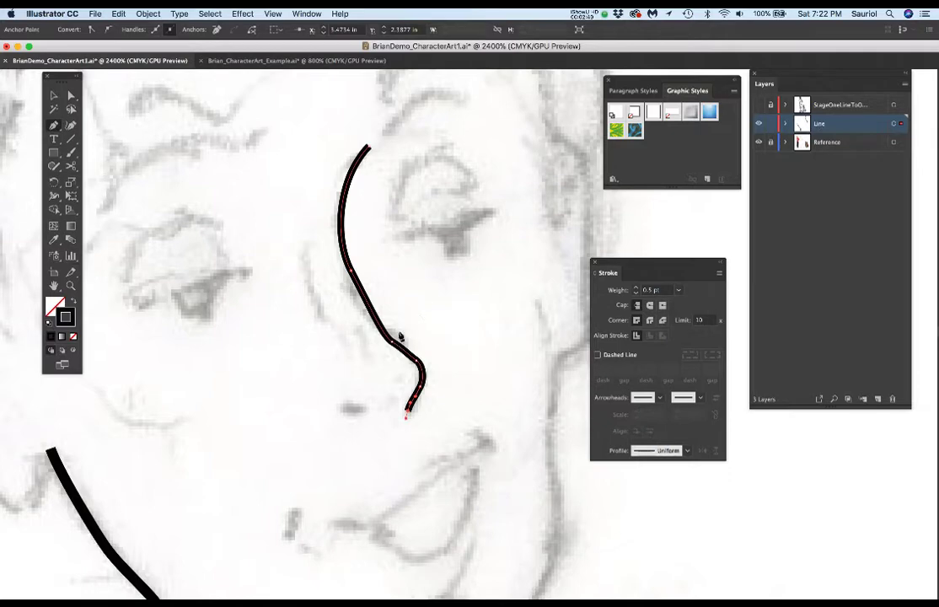
scroll(367, 339, "down", 3)
scroll(294, 342, "left", 5)
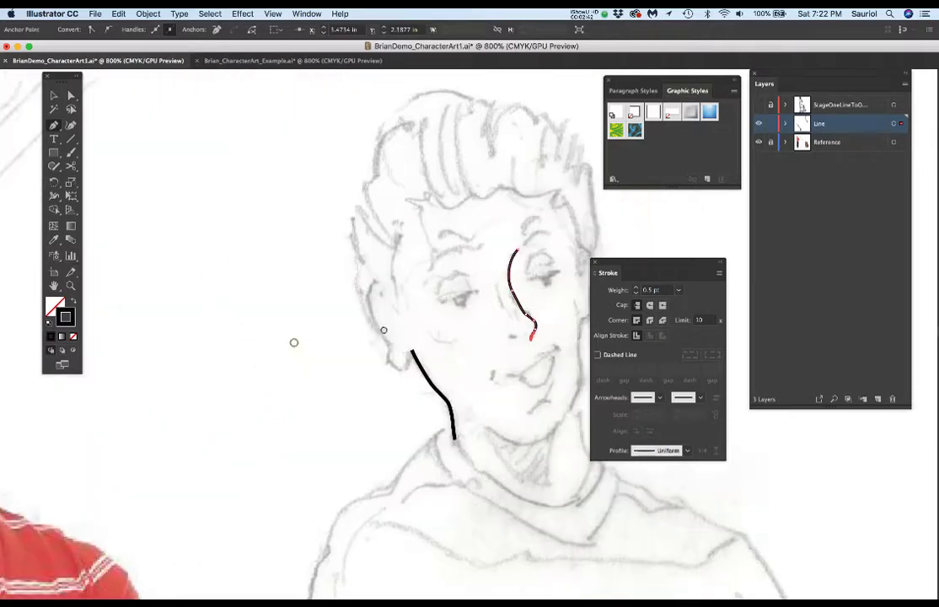
scroll(295, 345, "right", 5)
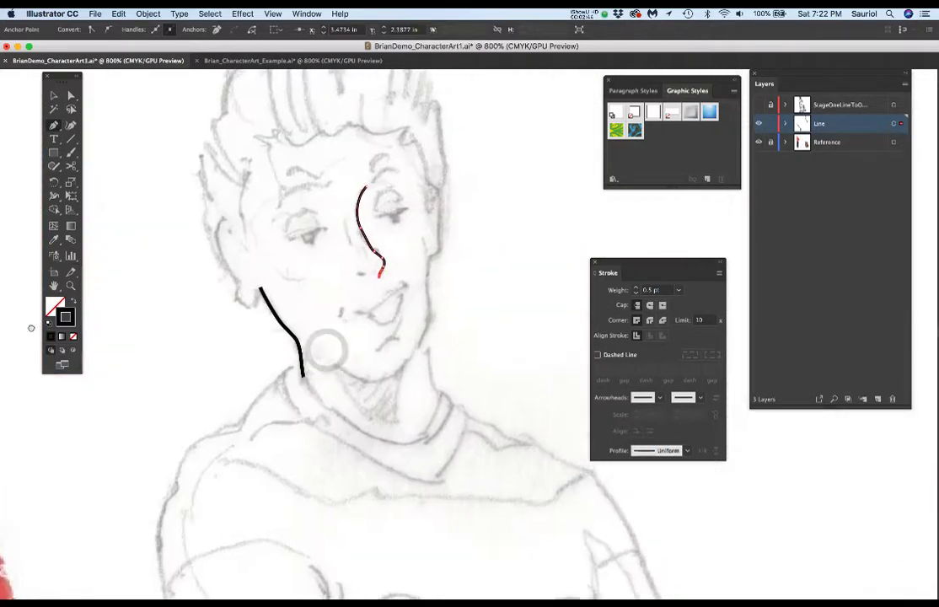
scroll(346, 269, "up", 3)
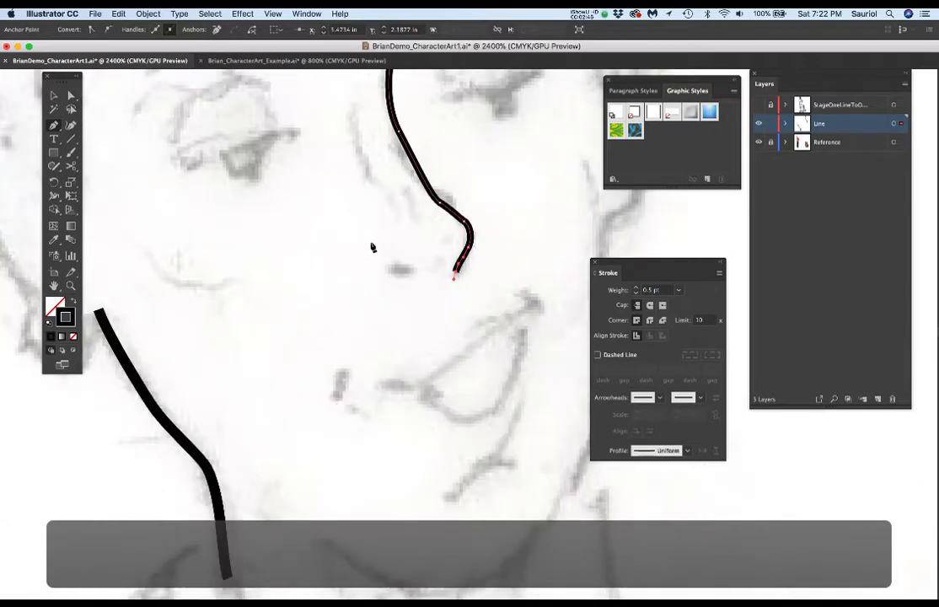
left_click(371, 247)
key("super+z")
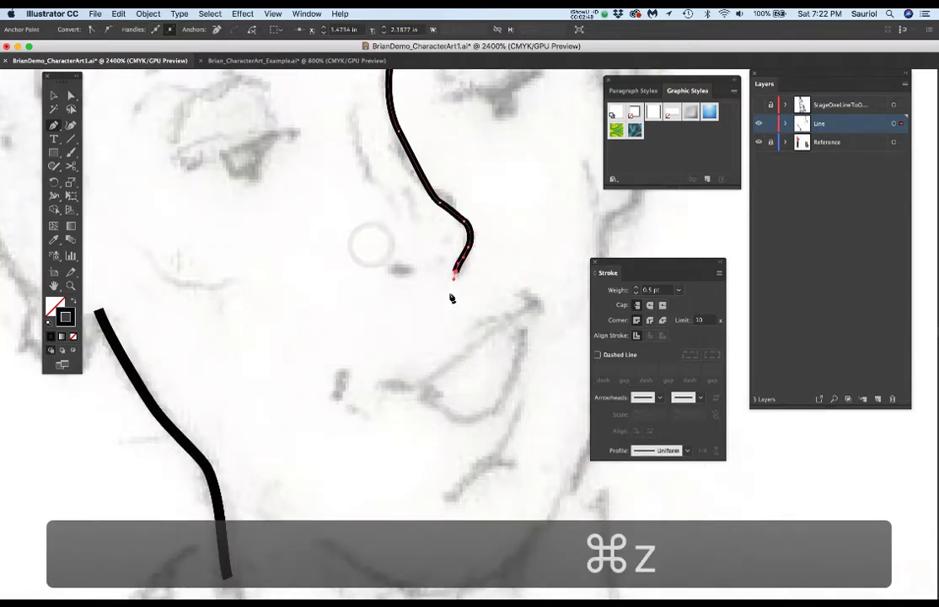
left_click(456, 303, "super")
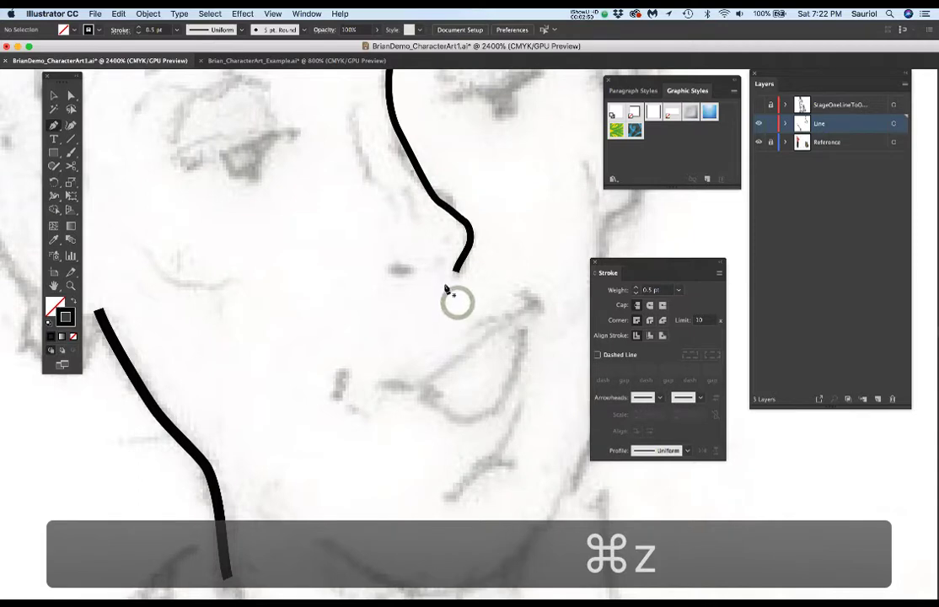
left_click(451, 290, "super")
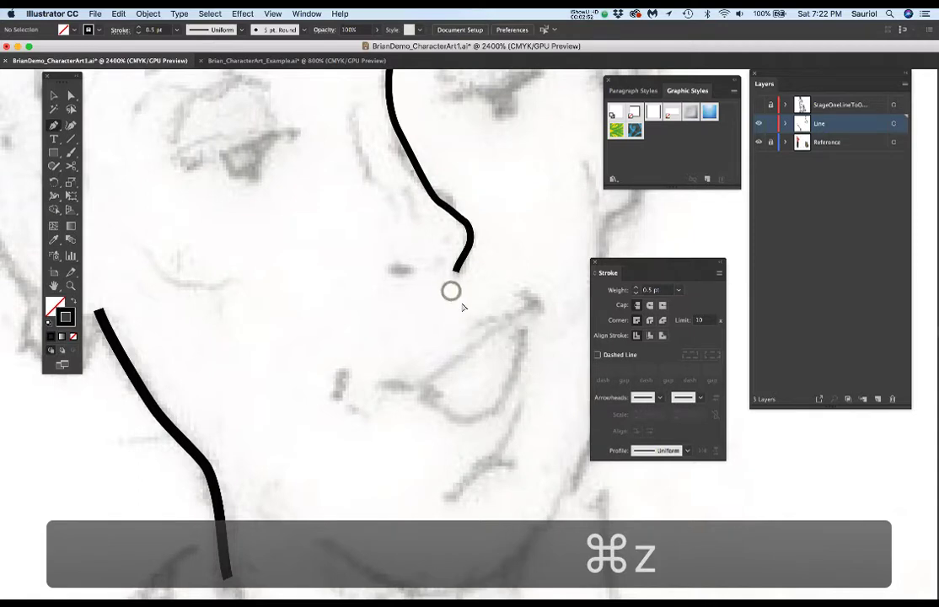
Step: Trace the curved nostril wing and the short nostril opening as two separate open Pen paths, deselecting each
left_click_drag(370, 245, 368, 265)
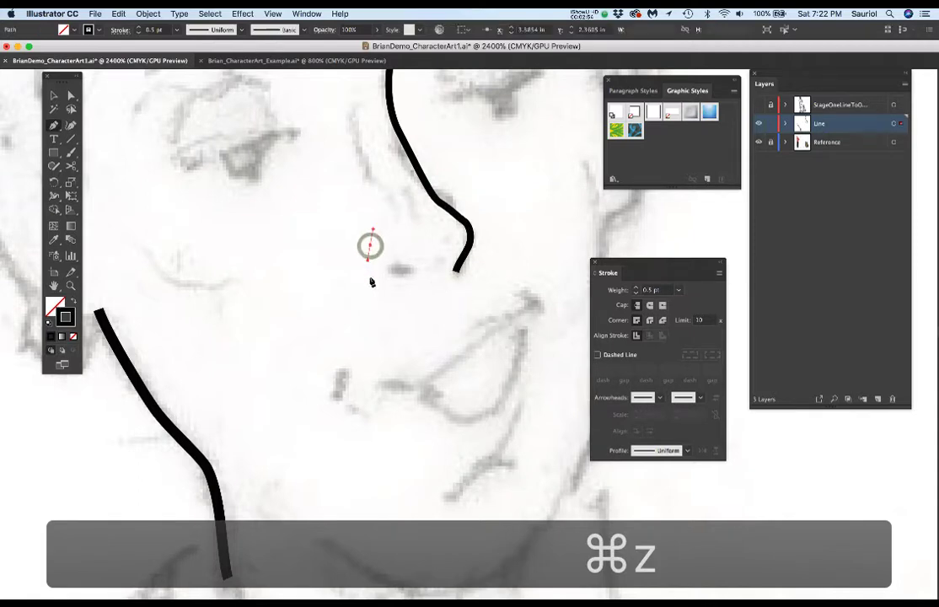
left_click(374, 281)
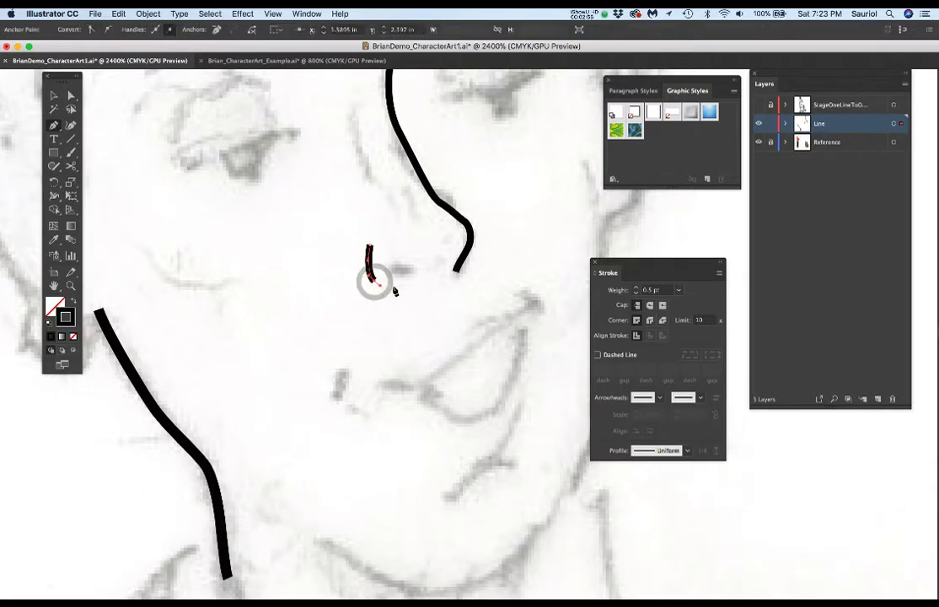
left_click(395, 287)
left_click(422, 295, "super")
left_click(391, 270)
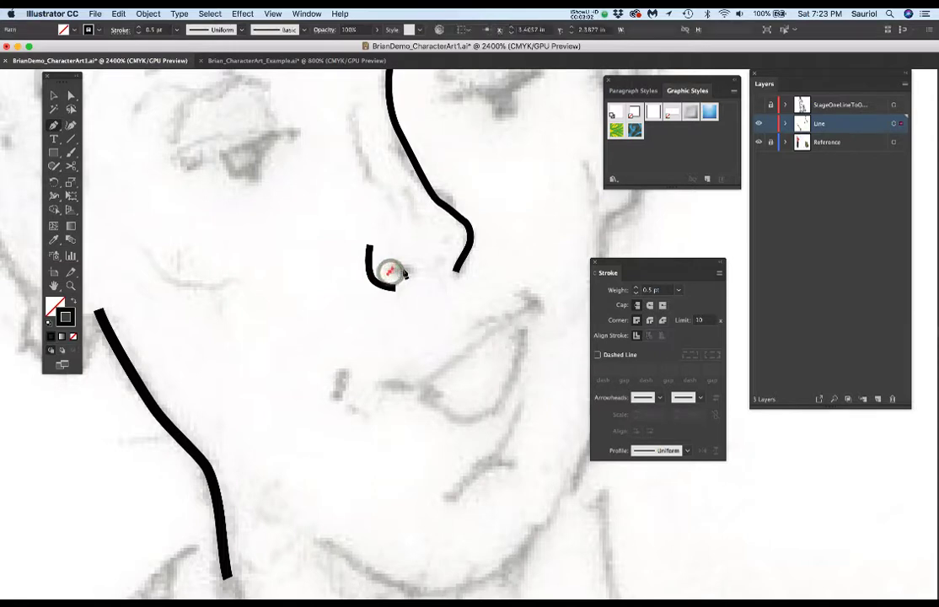
left_click(408, 270)
left_click(413, 274, "super")
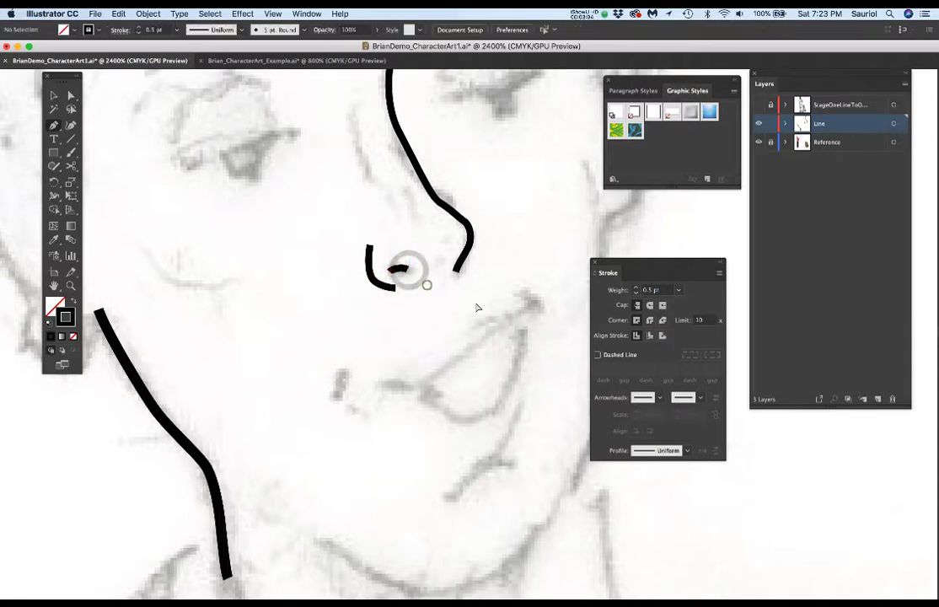
Step: Trace the upper lash line of the eye nearer the ear as an open curved Pen path and deselect it
left_click_drag(428, 276, 446, 397)
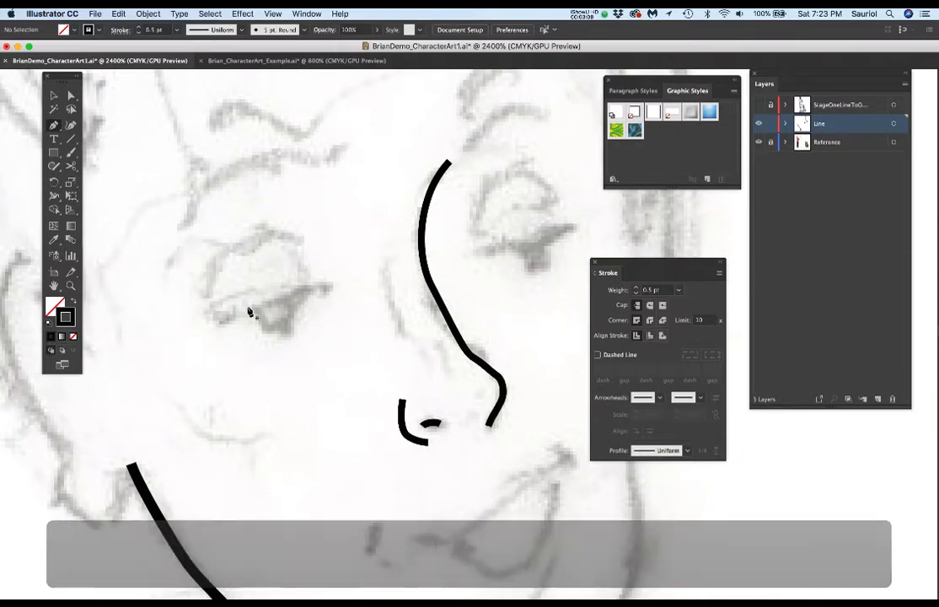
left_click(223, 321)
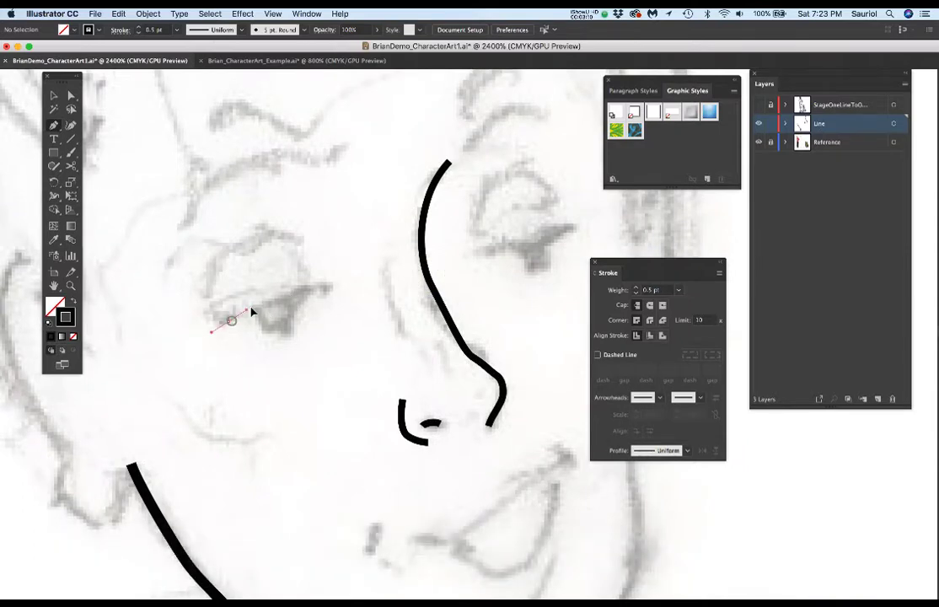
left_click_drag(285, 293, 320, 290)
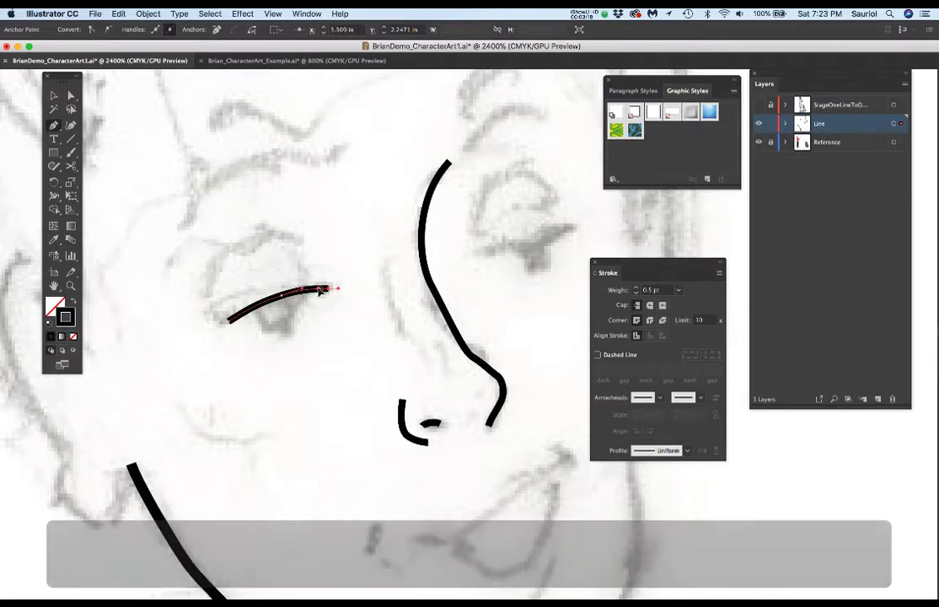
left_click(314, 289)
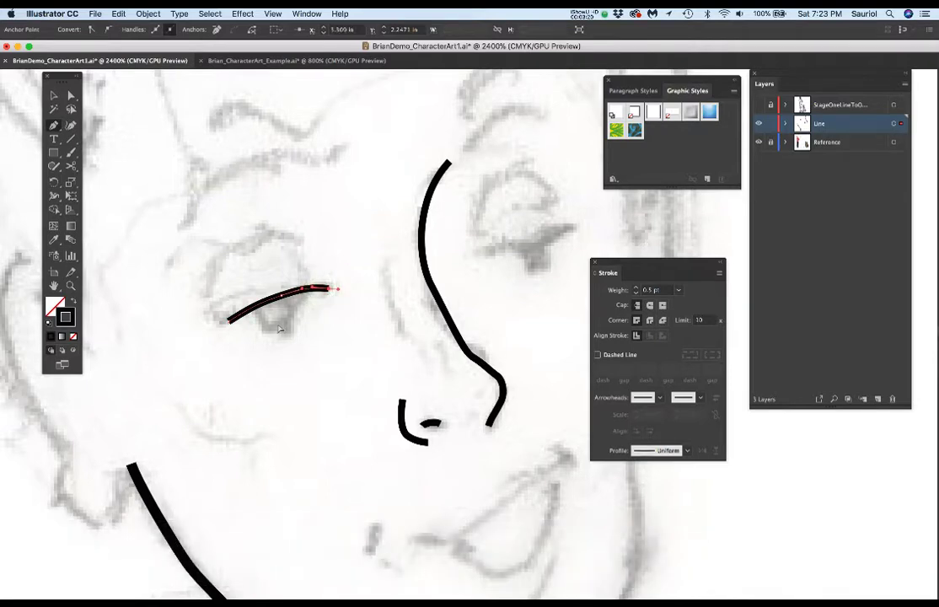
left_click(236, 348, "super")
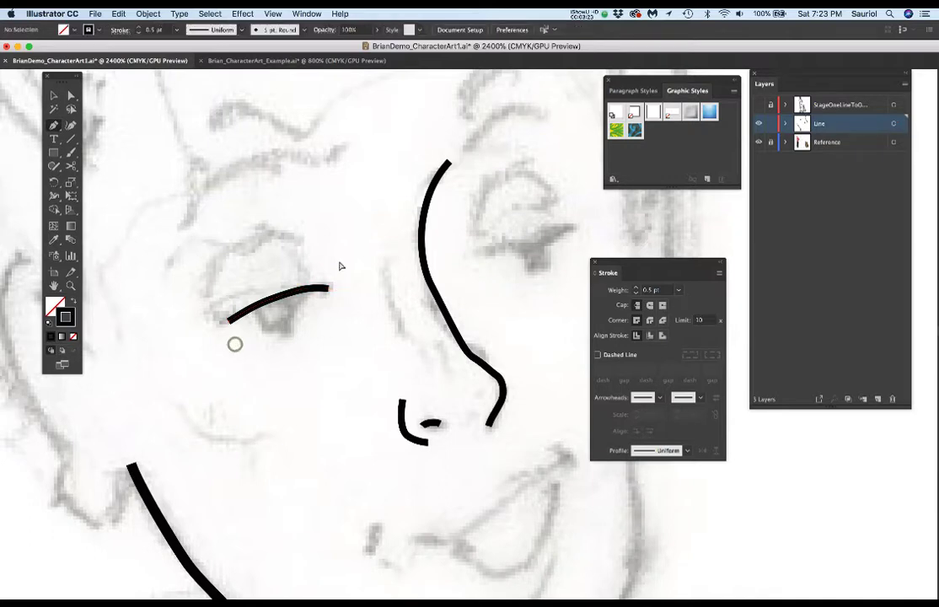
Step: Hide the Line layer, preview the finished line art on the StageOneLineToO... layer, and restore the Line layer's visibility
left_click(760, 125)
left_click(758, 105)
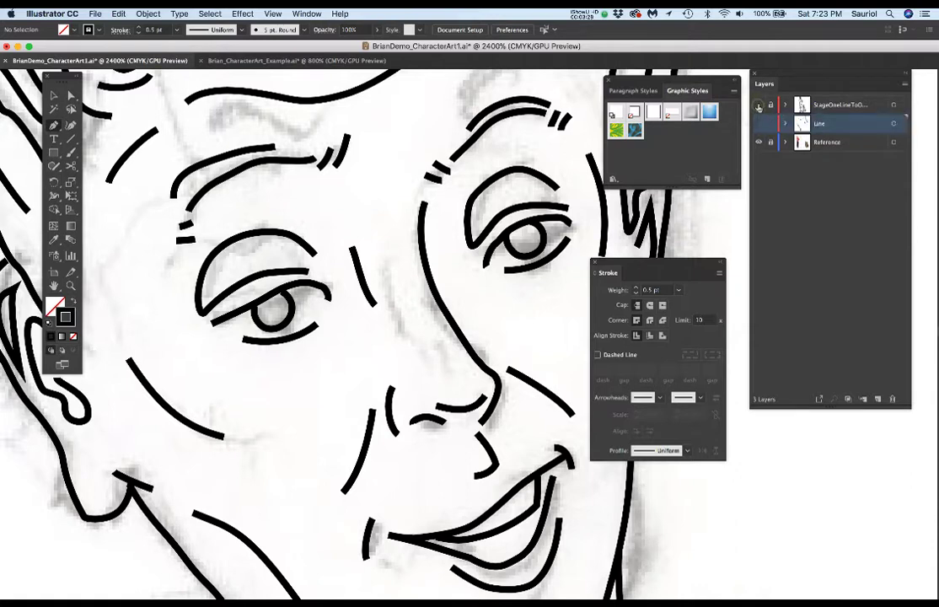
left_click(758, 105)
left_click(758, 106)
left_click(758, 105)
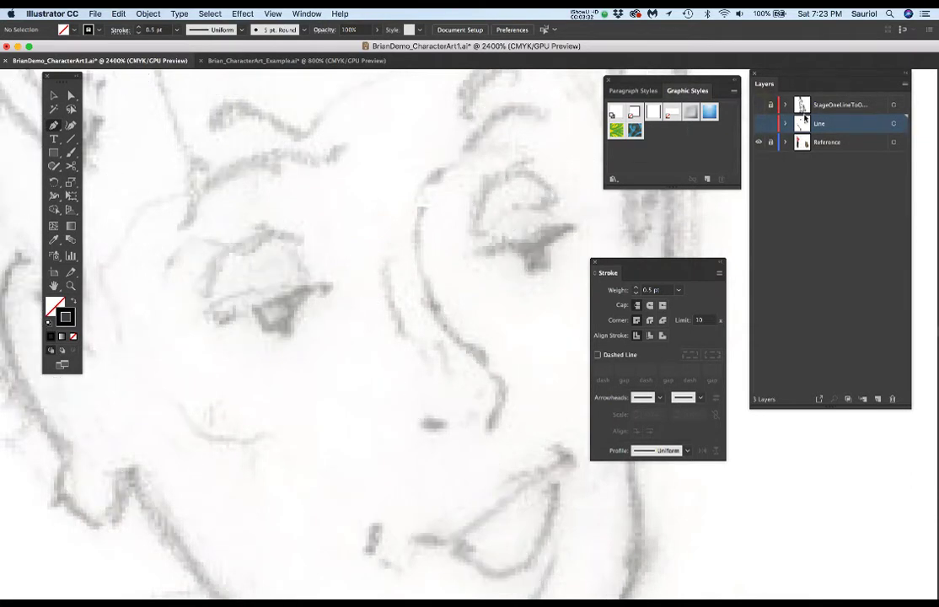
left_click(758, 124)
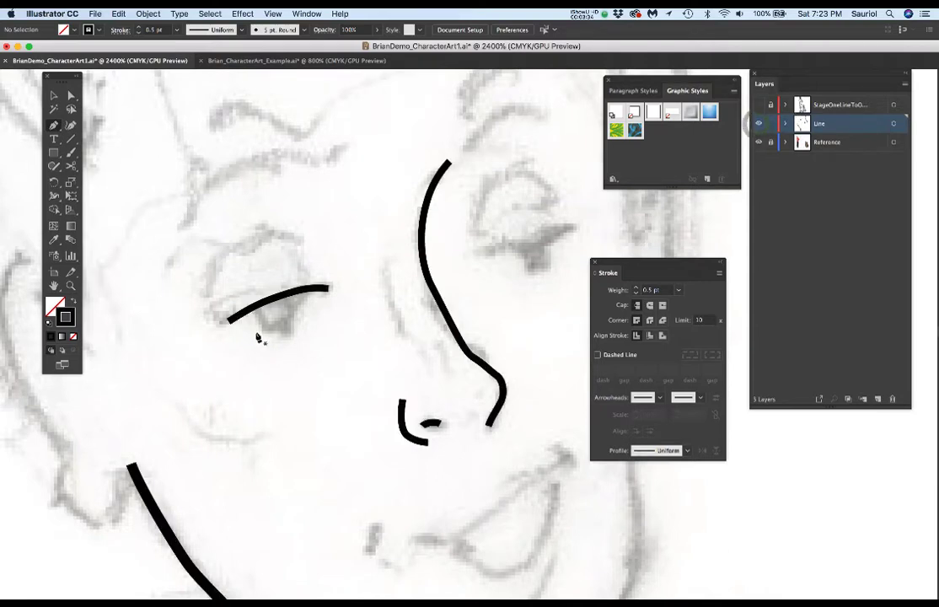
Step: Trace the lower lid of the same eye as a short curved Pen path, checking the finished line art, and deselect it
left_click(310, 319)
left_click_drag(322, 315, 320, 342)
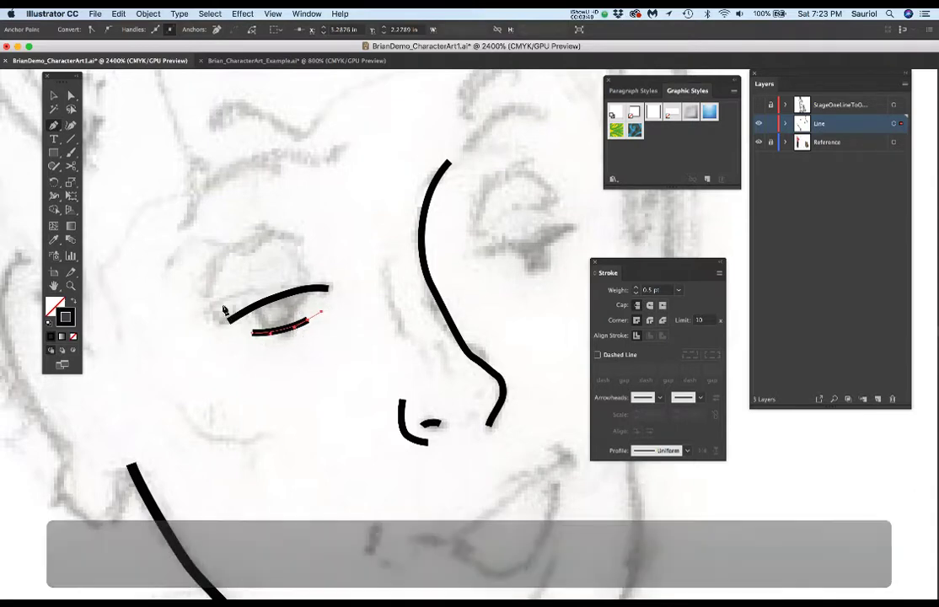
left_click(757, 105)
left_click(757, 105)
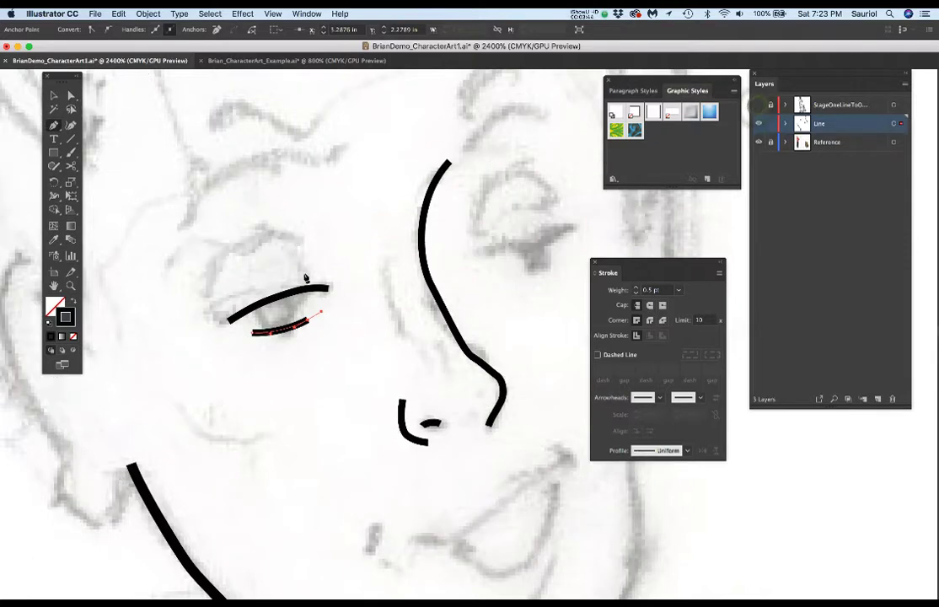
left_click(304, 268)
key("super+z")
left_click(346, 268, "super")
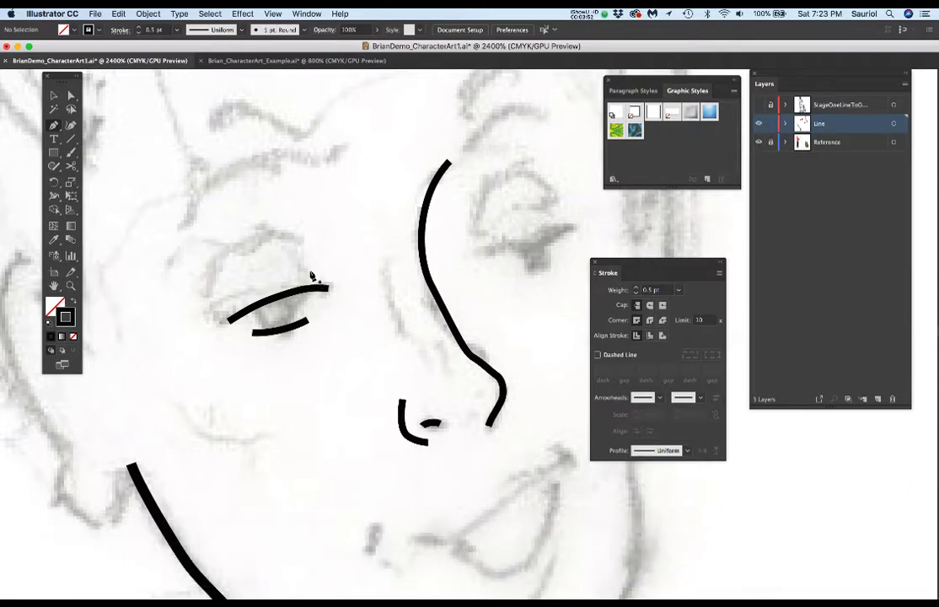
Step: Trace the upper eyelid as one open Pen path, running above the lash line, around the outer corner and back along the crease
left_click(308, 271)
left_click(279, 273)
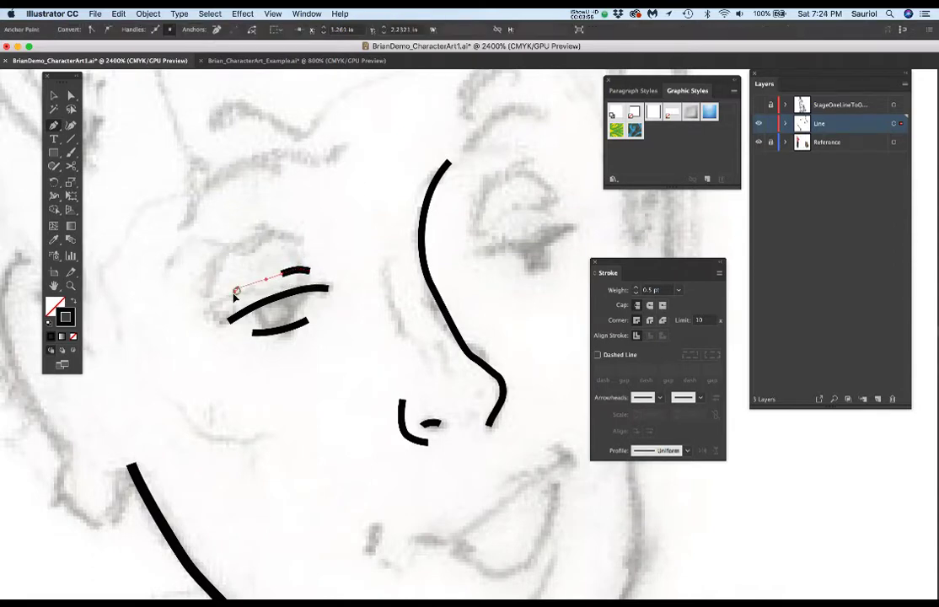
left_click(236, 290)
left_click_drag(205, 284, 253, 233)
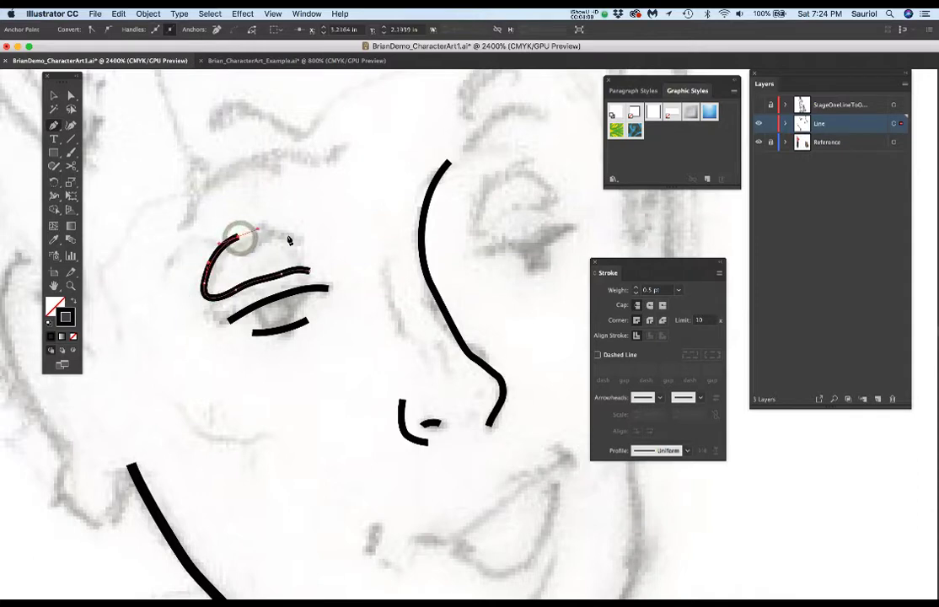
left_click(296, 239)
left_click(341, 275, "super")
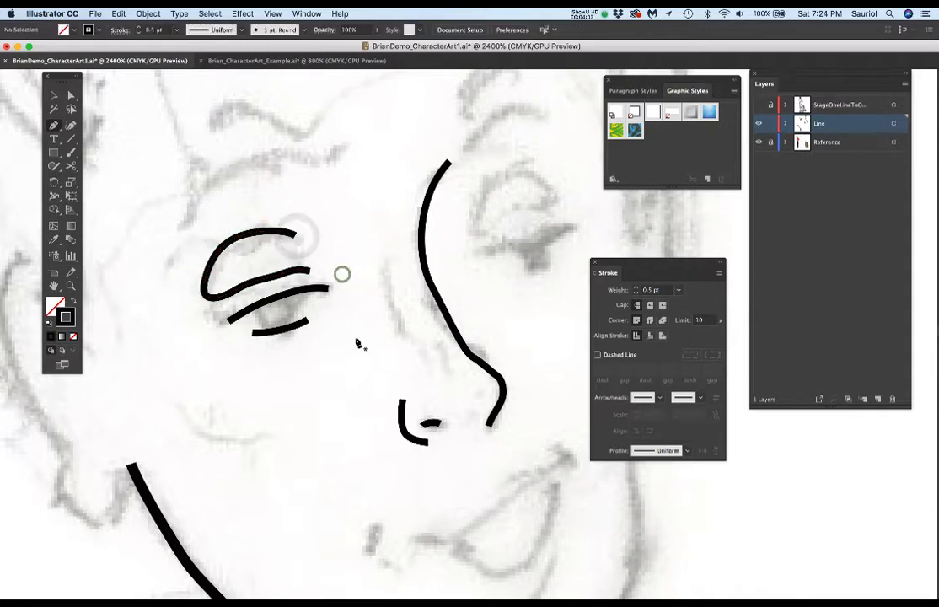
Step: Draw a nearly horizontal three-point Pen path at 0.5 pt in the blank area beside the character's ear lobe
left_click_drag(337, 352, 359, 280)
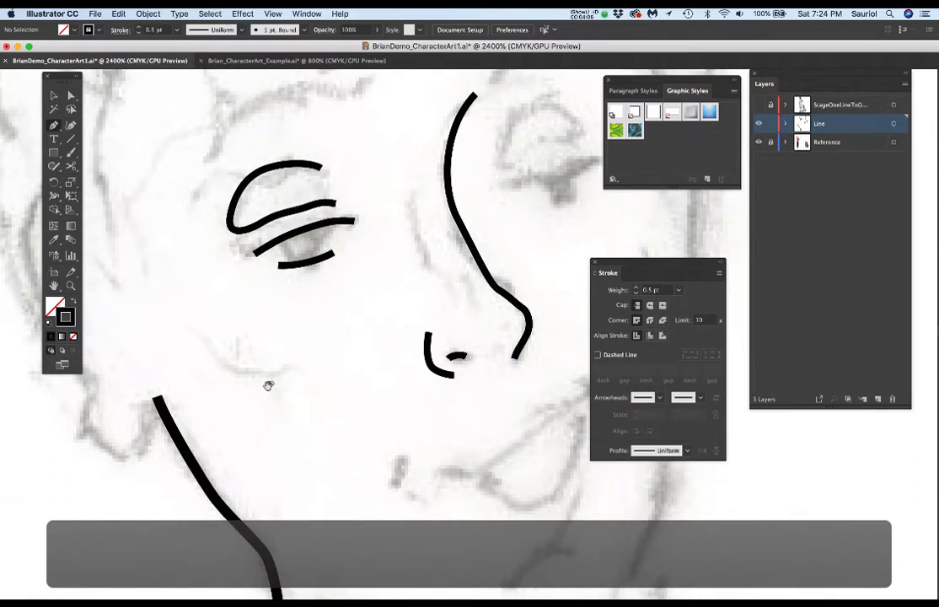
left_click_drag(269, 384, 344, 325)
left_click(346, 326, "alt+super")
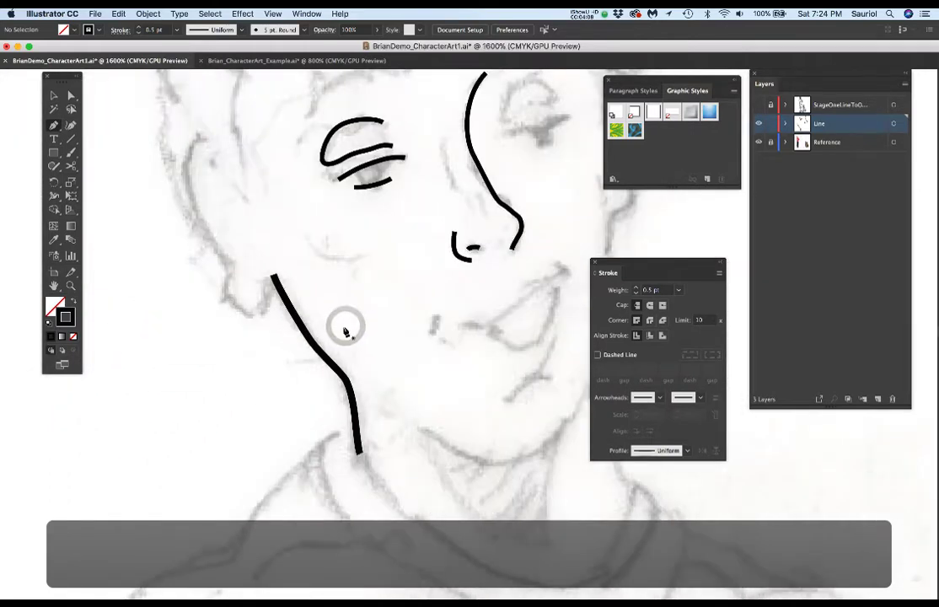
left_click_drag(222, 354, 301, 329)
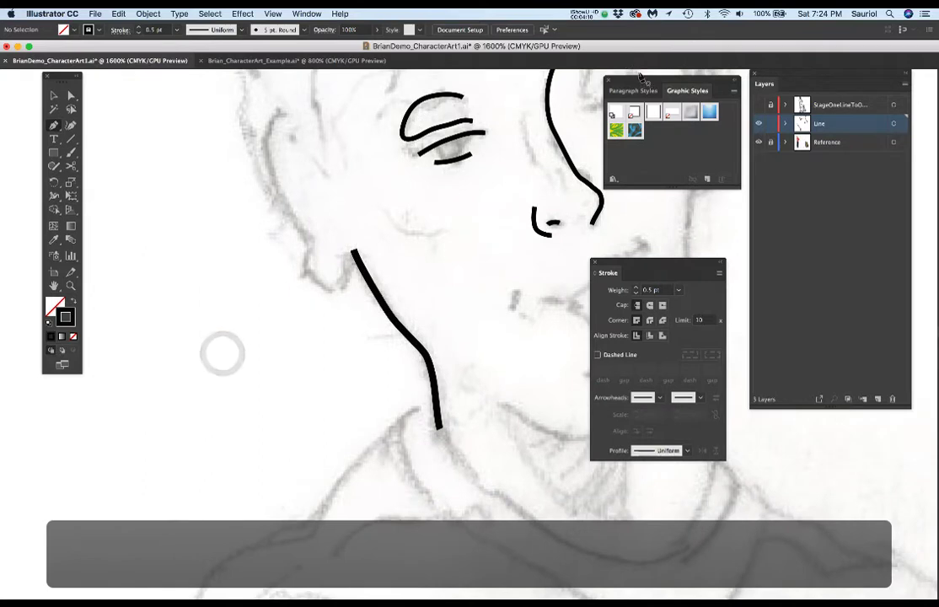
left_click_drag(640, 84, 620, 76)
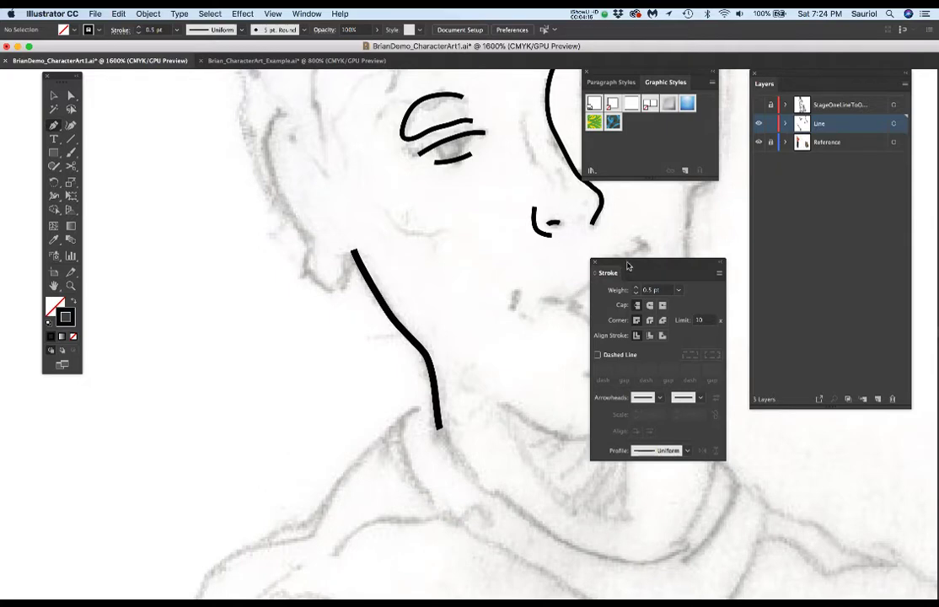
left_click_drag(627, 266, 647, 272)
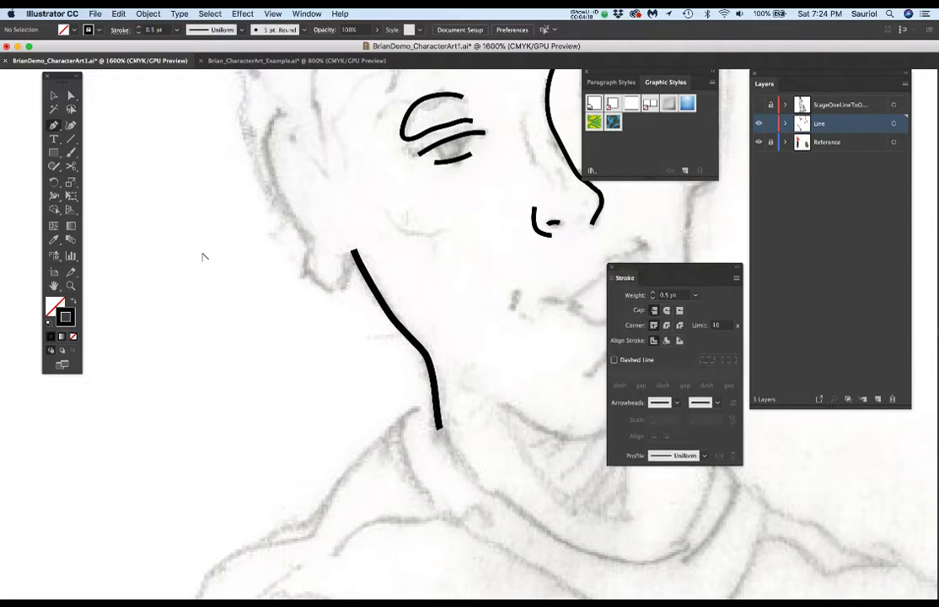
scroll(202, 256, "up", 2)
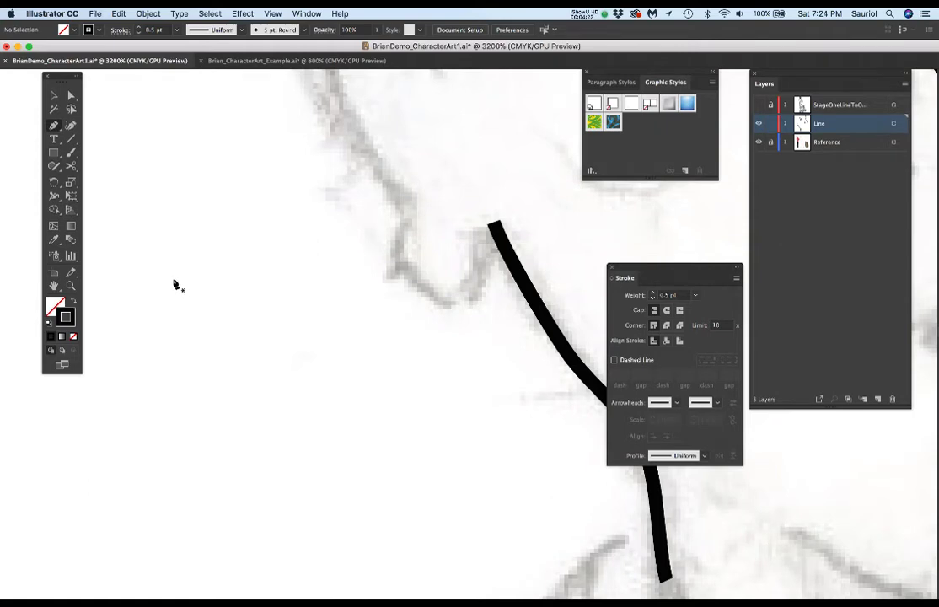
left_click(173, 280)
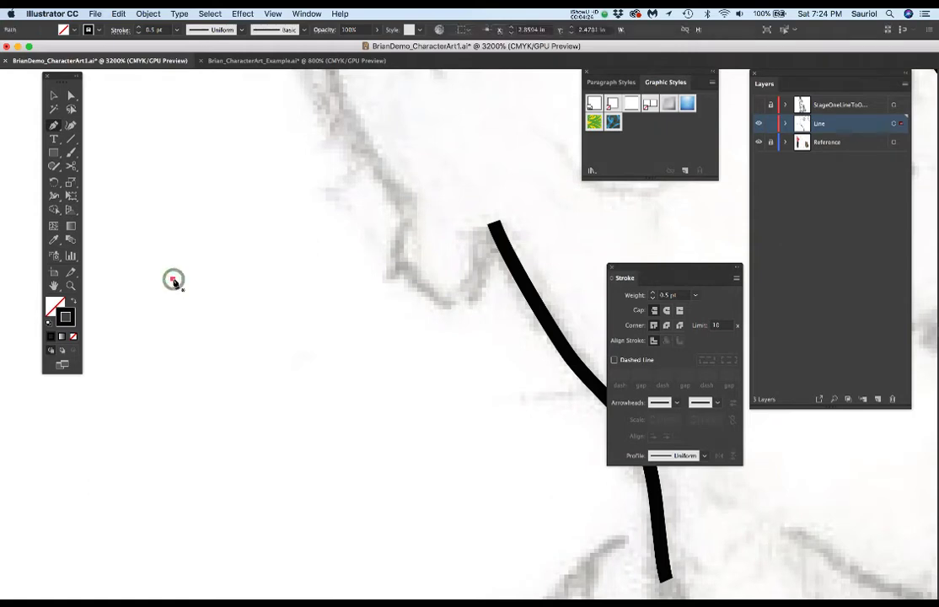
left_click(308, 278)
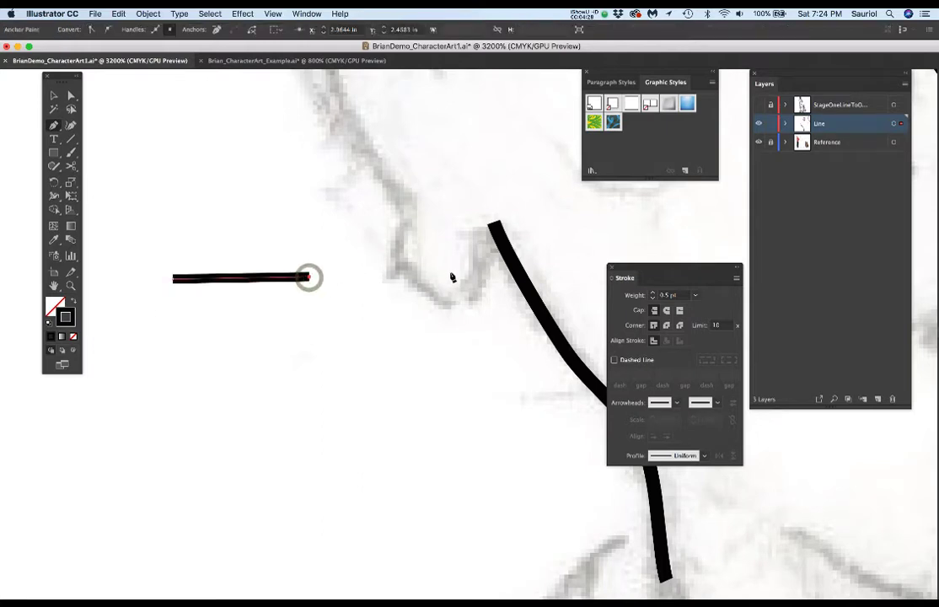
left_click(451, 273)
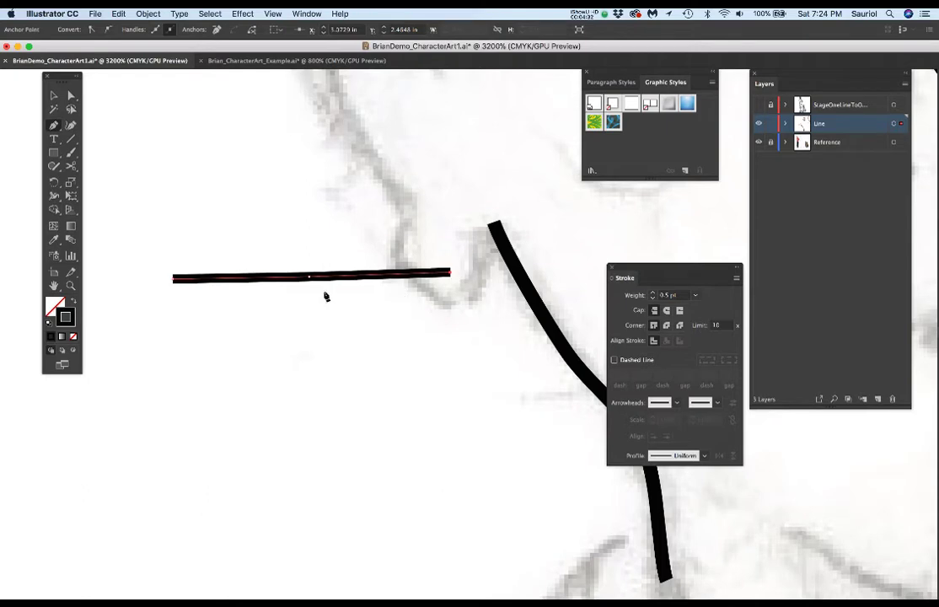
Step: Reposition the Stroke and Tools panels and shrink the Layers panel to clear the enlarged view of the horizontal line
scroll(322, 294, "up", 1)
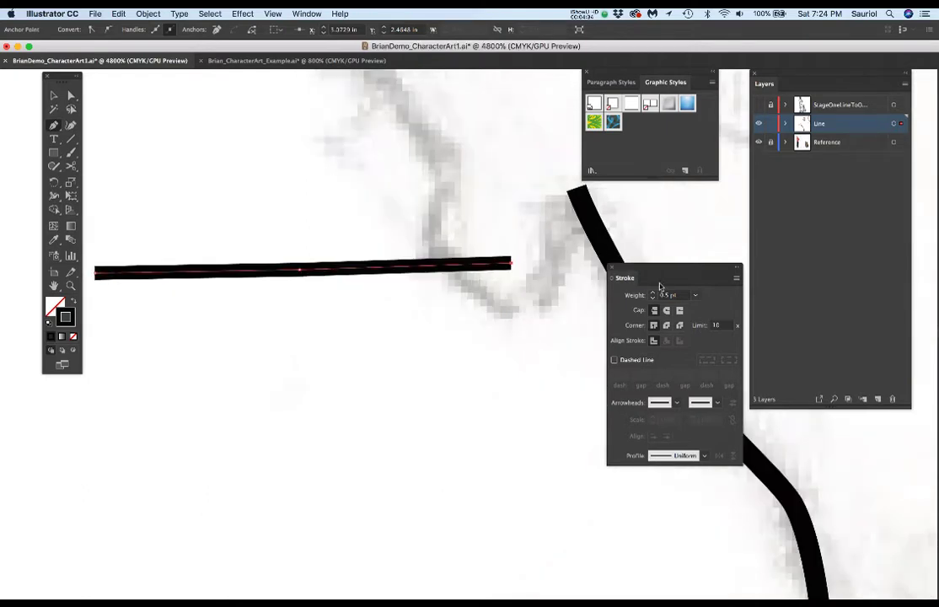
left_click_drag(662, 273, 703, 309)
left_click_drag(399, 309, 465, 315)
scroll(340, 263, "up", 2)
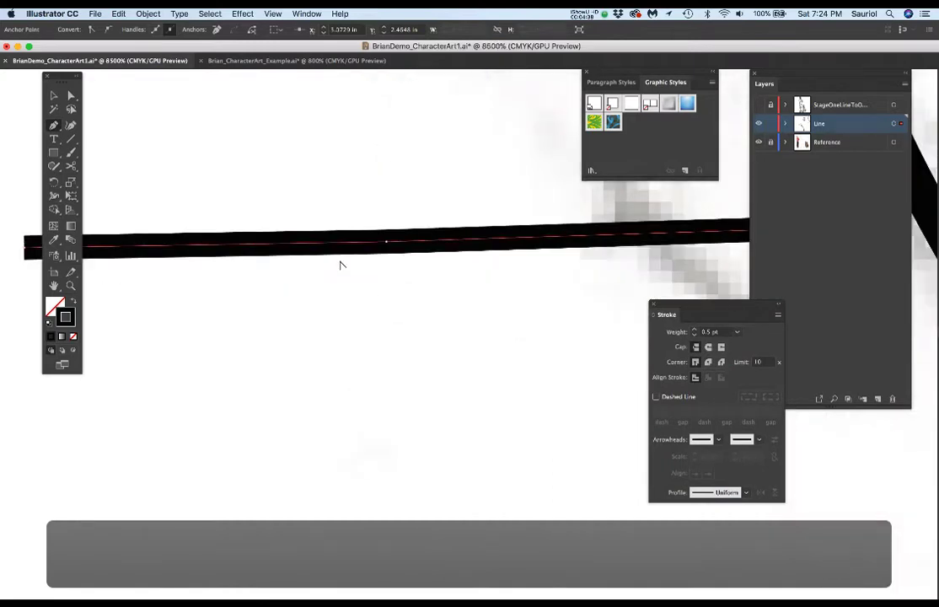
left_click_drag(61, 78, 31, 289)
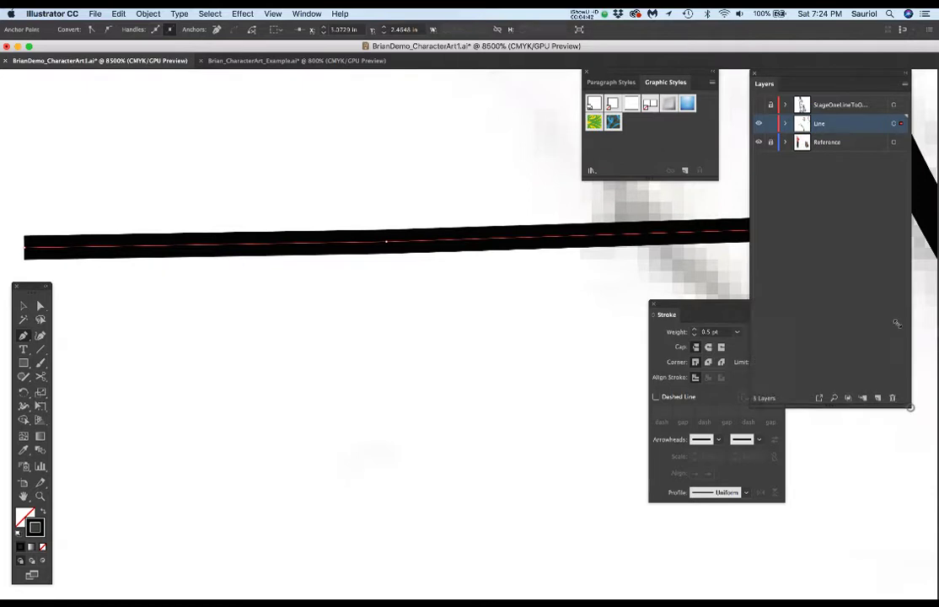
left_click_drag(910, 408, 885, 237)
left_click_drag(535, 275, 553, 307)
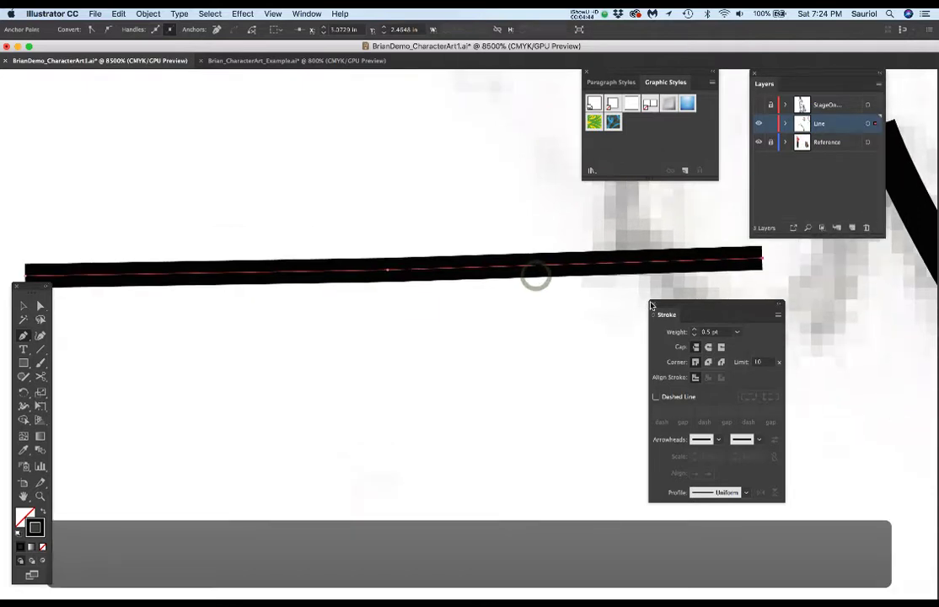
left_click_drag(656, 314, 668, 325)
mouse_move(347, 323)
left_mouse_down()
mouse_move(373, 317)
mouse_move(365, 317)
left_mouse_up()
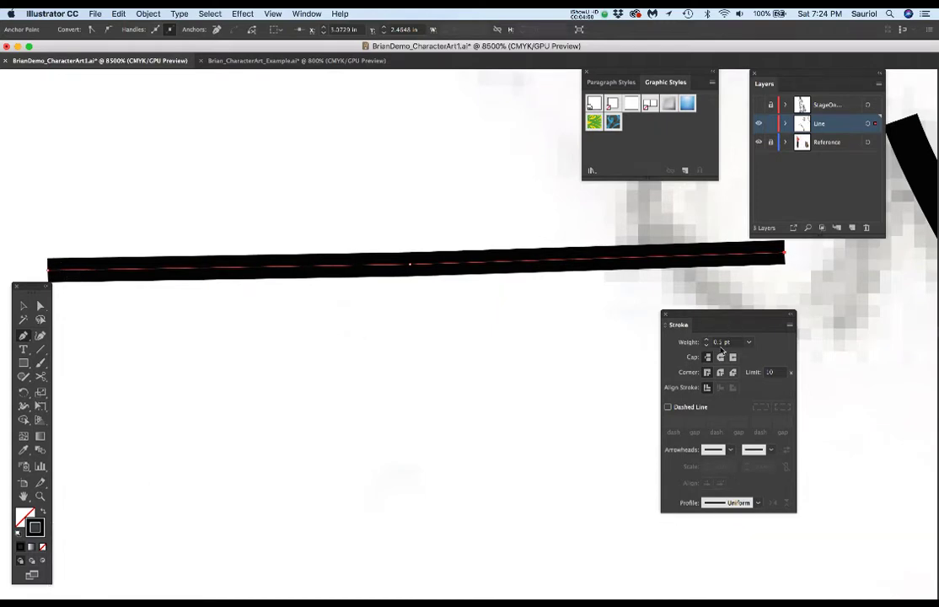
Step: Add a width point on each side of the line's middle anchor with the Width tool and taper both ends to a point
left_click(728, 342)
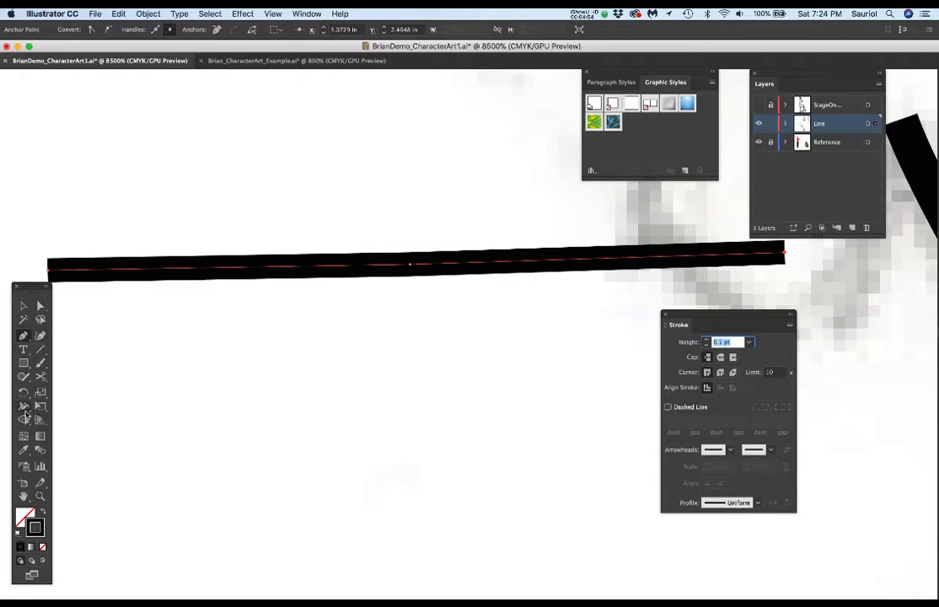
left_click(23, 407)
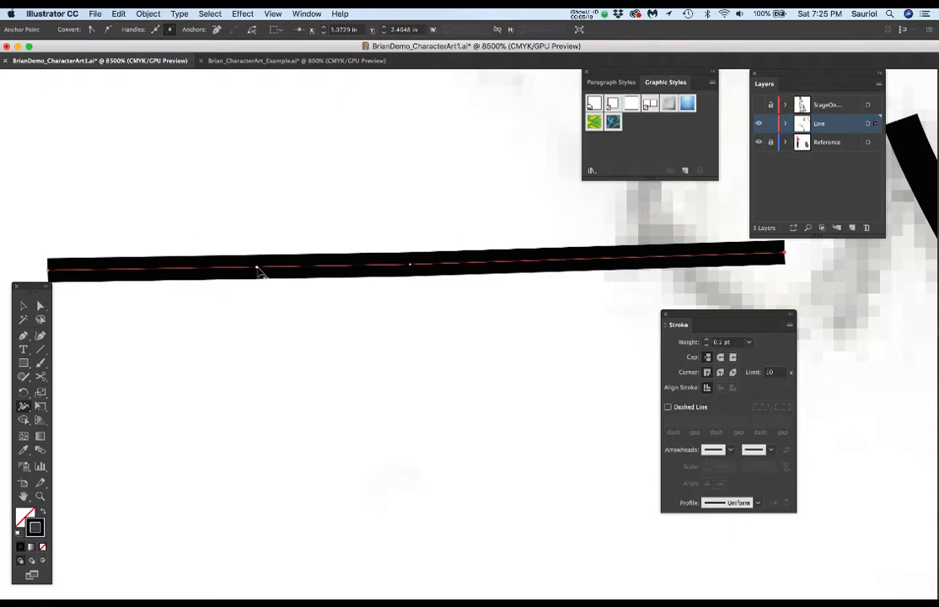
left_click_drag(260, 268, 260, 281)
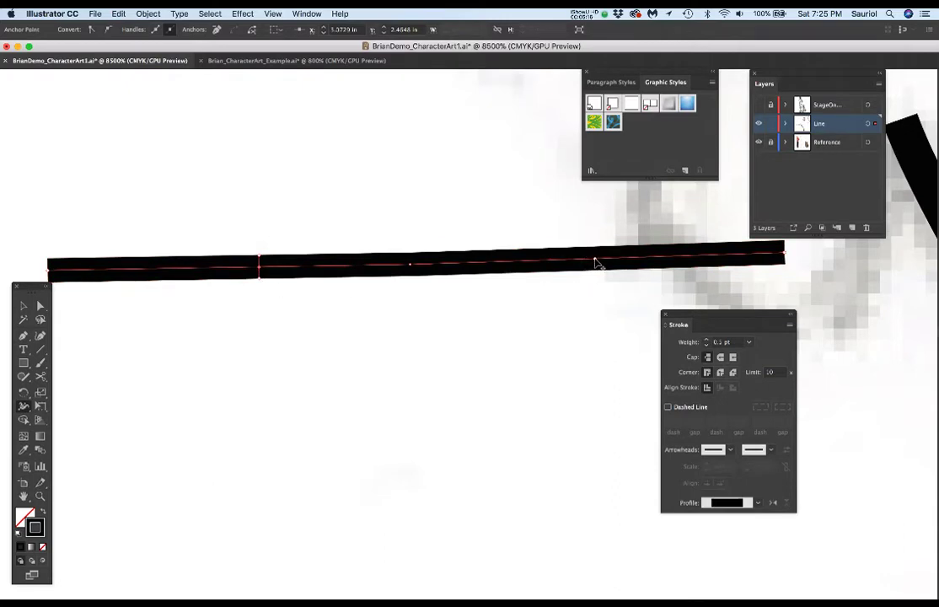
left_click_drag(601, 264, 604, 269)
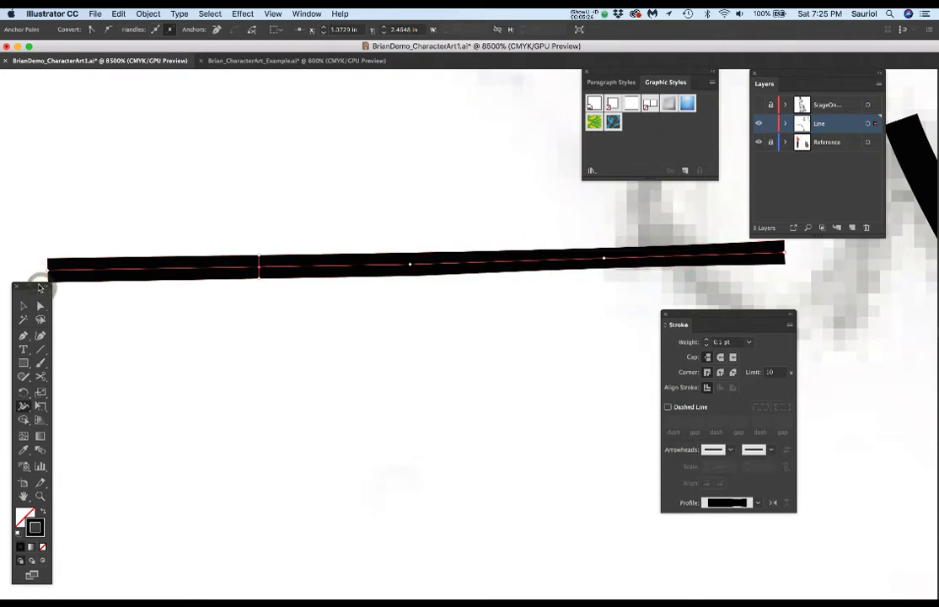
mouse_move(42, 291)
left_mouse_down()
mouse_move(45, 308)
mouse_move(50, 279)
left_mouse_up()
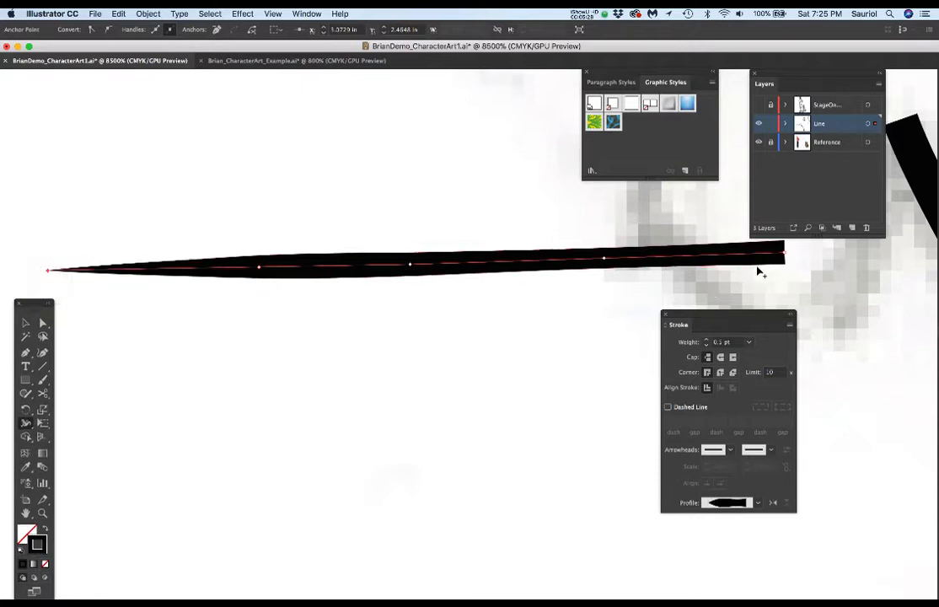
left_click_drag(785, 267, 783, 254)
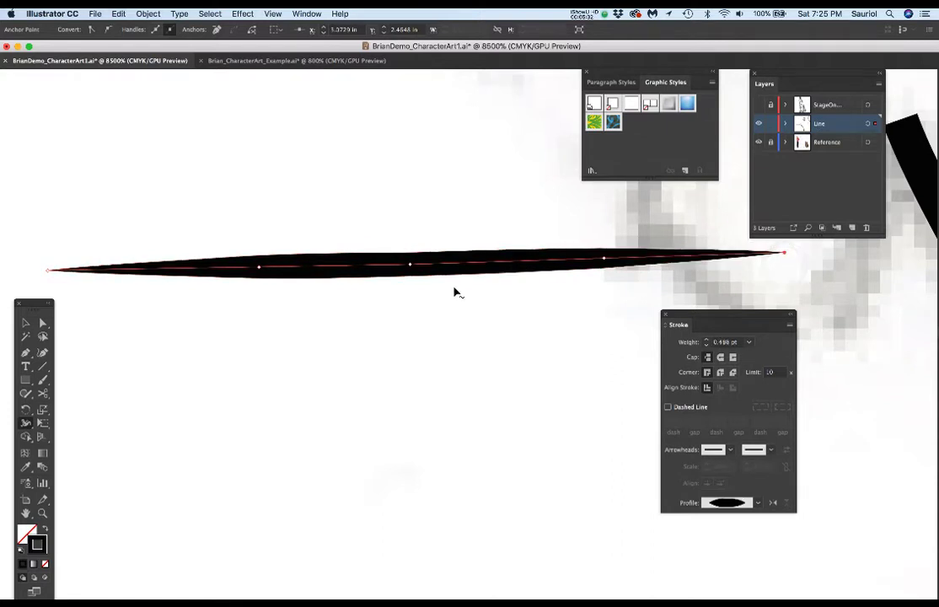
Step: Select the entire tapered path with all its anchor points using the Direct Selection tool
left_click(43, 323)
left_click(511, 297)
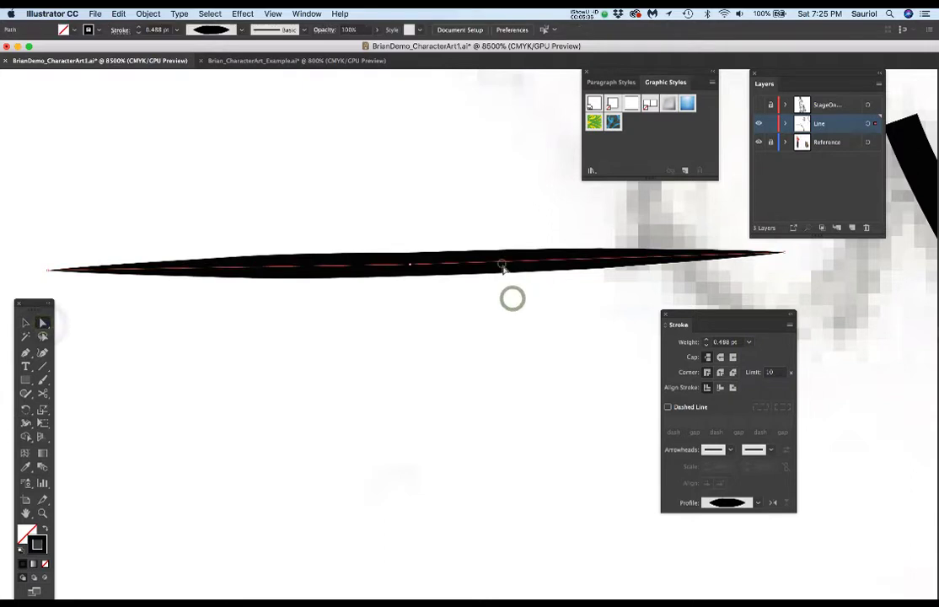
left_click(501, 263)
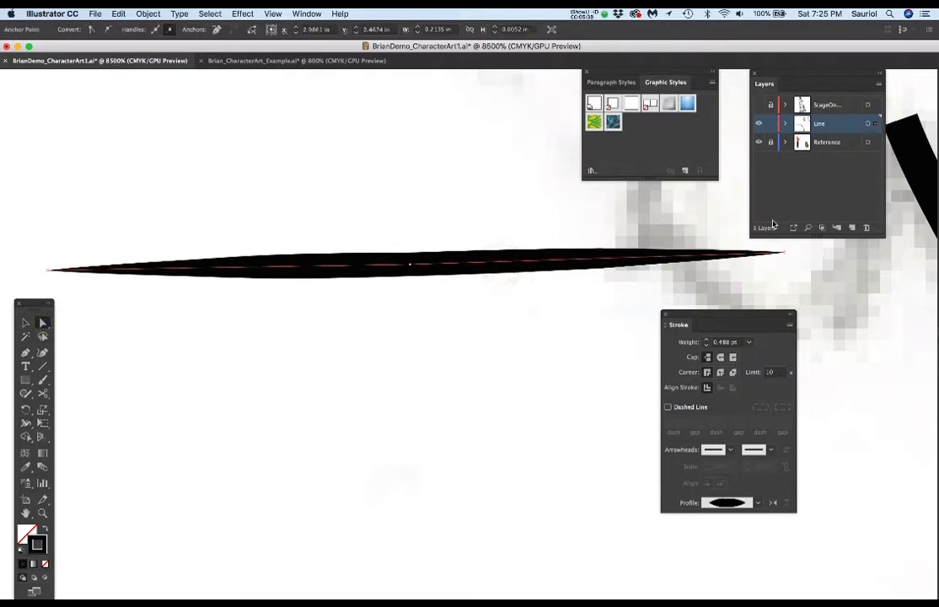
key("super+minus")
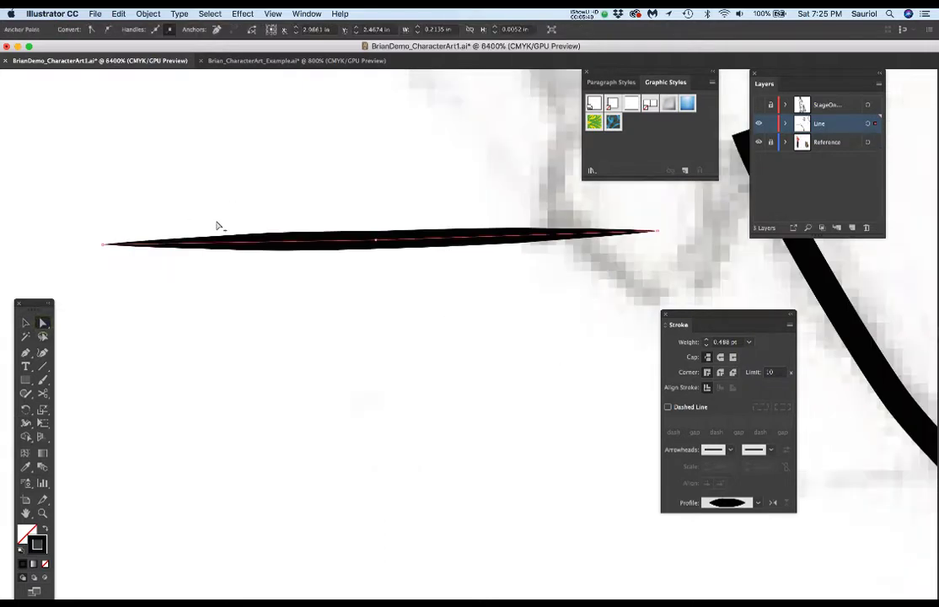
mouse_move(80, 203)
left_mouse_down()
mouse_move(191, 329)
mouse_move(587, 314)
mouse_move(666, 295)
left_mouse_up()
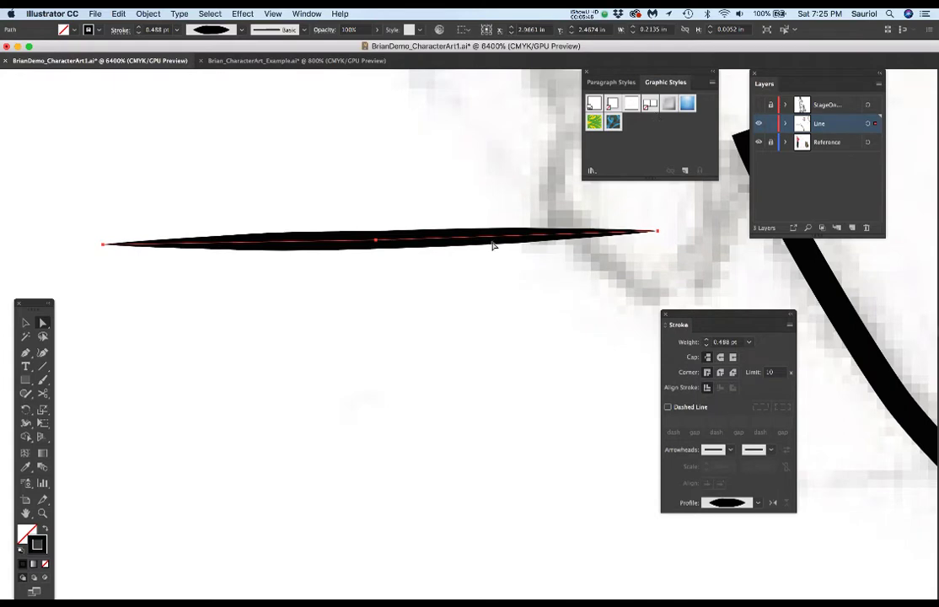
Step: Save the tapered line's appearance as a new graphic style named .5_Tapered and deselect the line
left_click(712, 85)
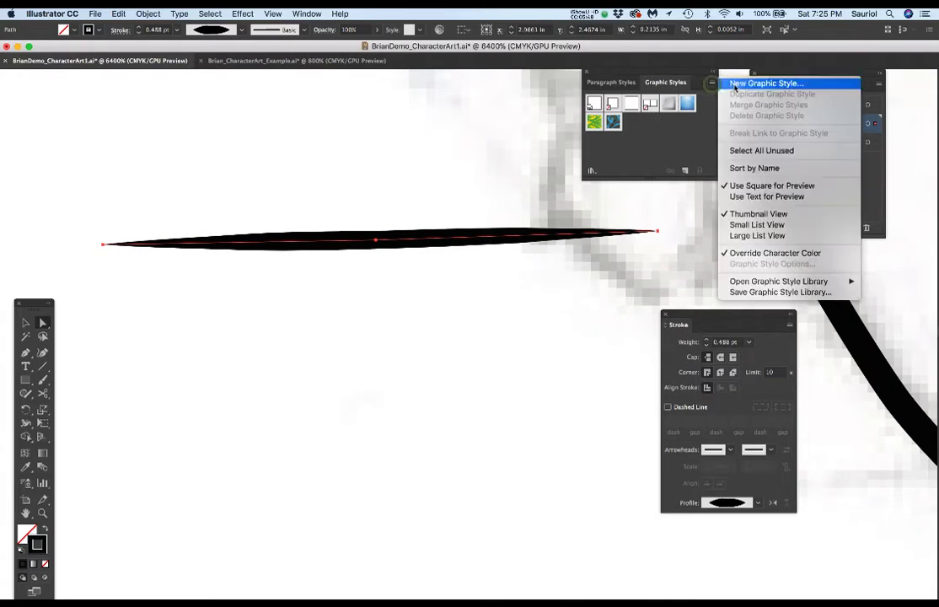
left_click(763, 82)
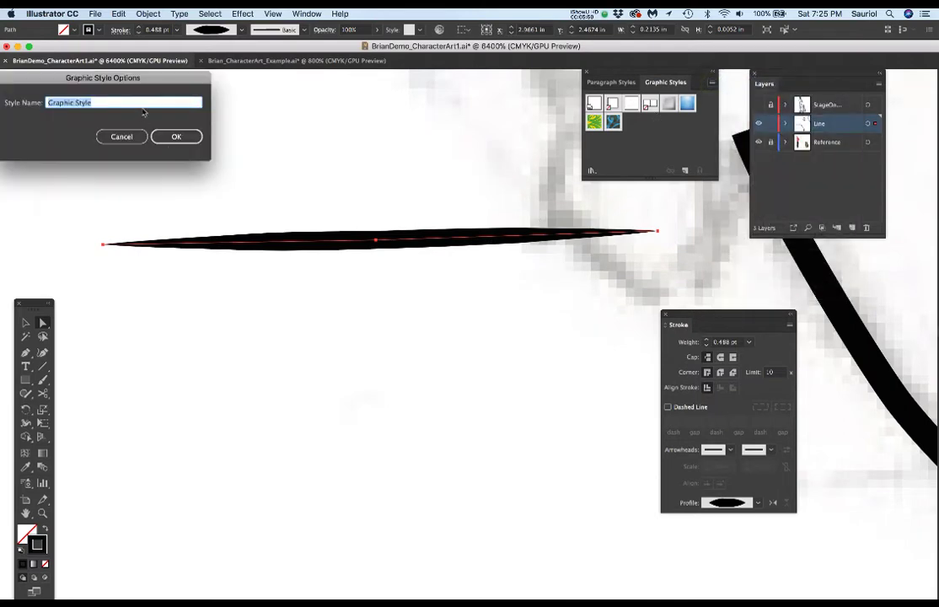
key("BackSpace")
type(".5")
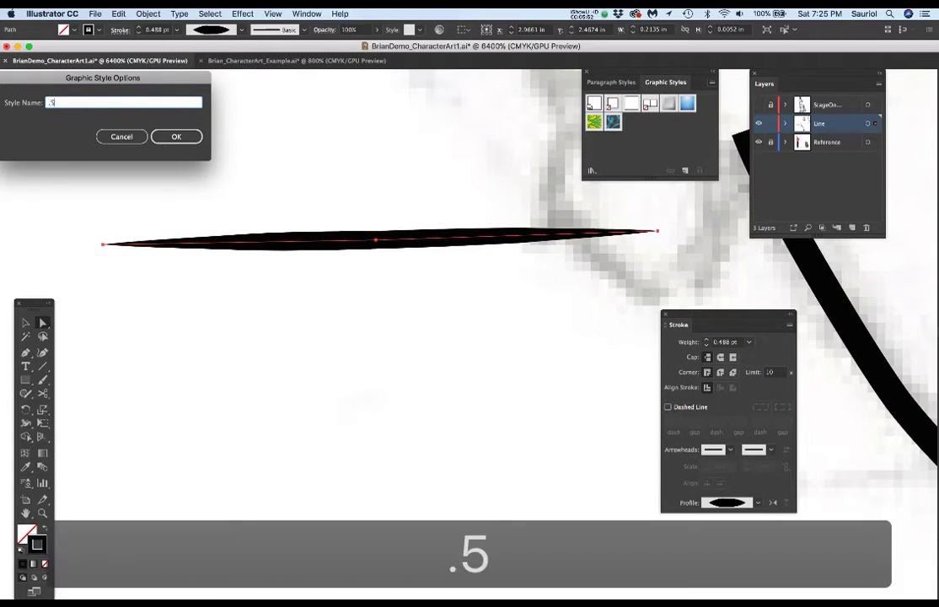
type("_")
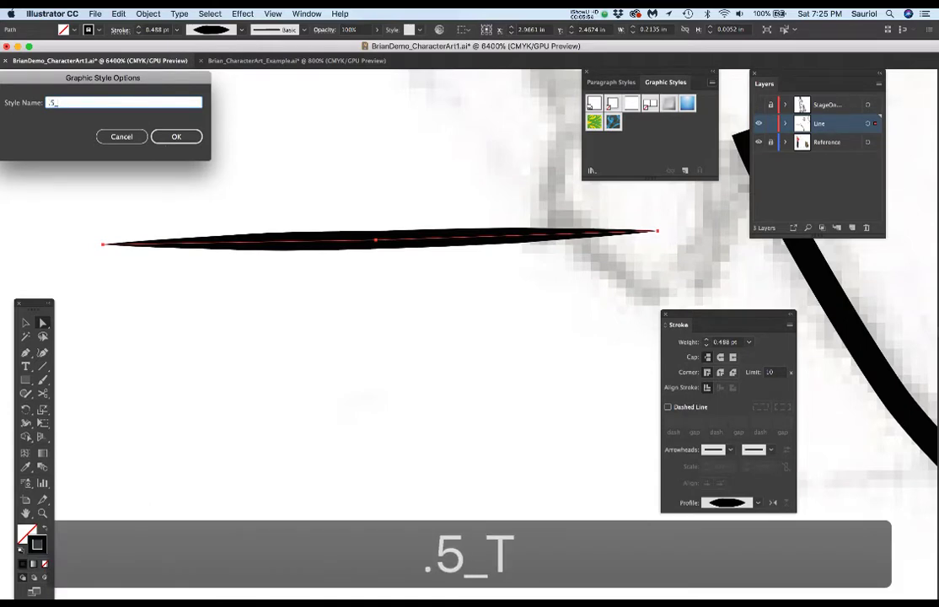
type("Tapered")
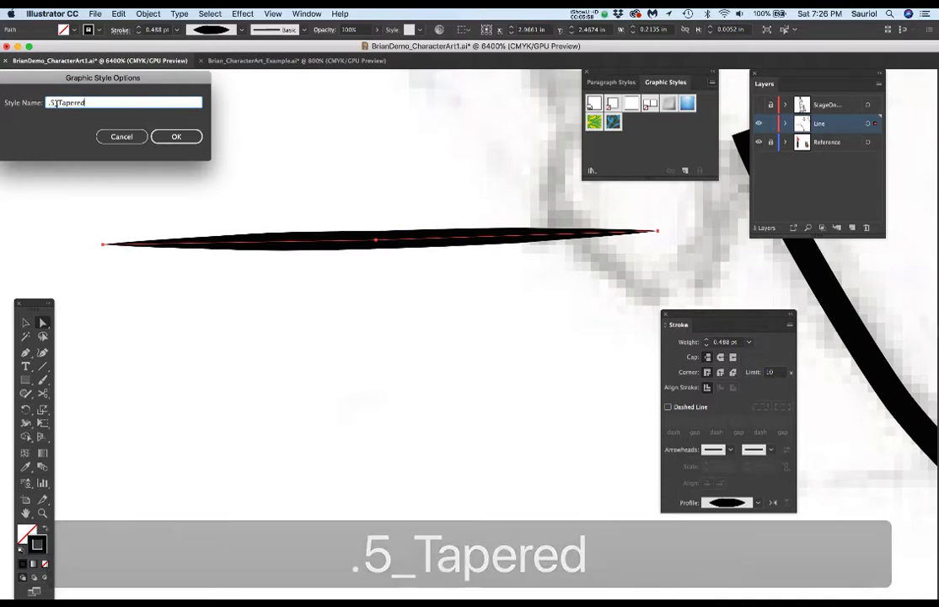
left_click_drag(47, 101, 86, 102)
key("super+c")
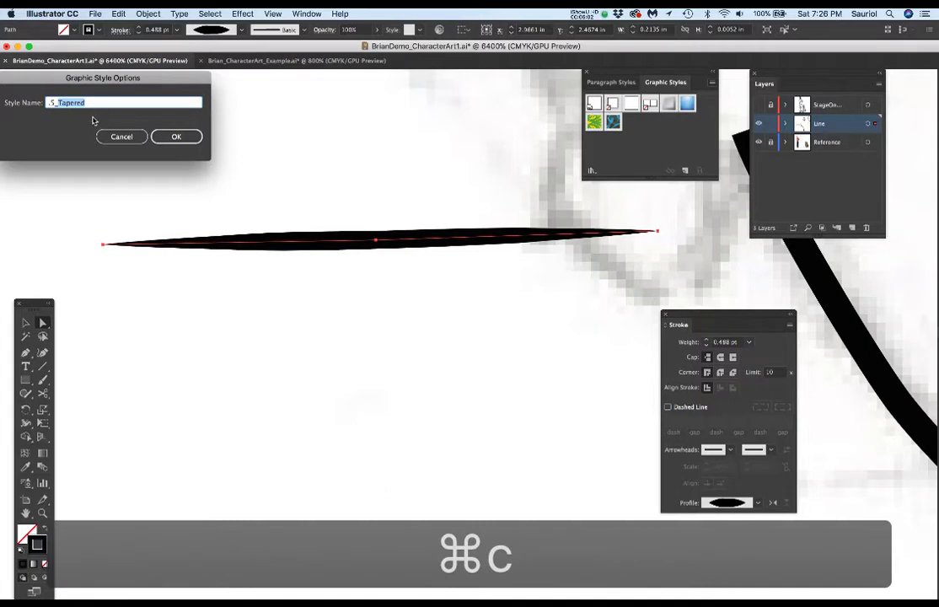
left_click(66, 101)
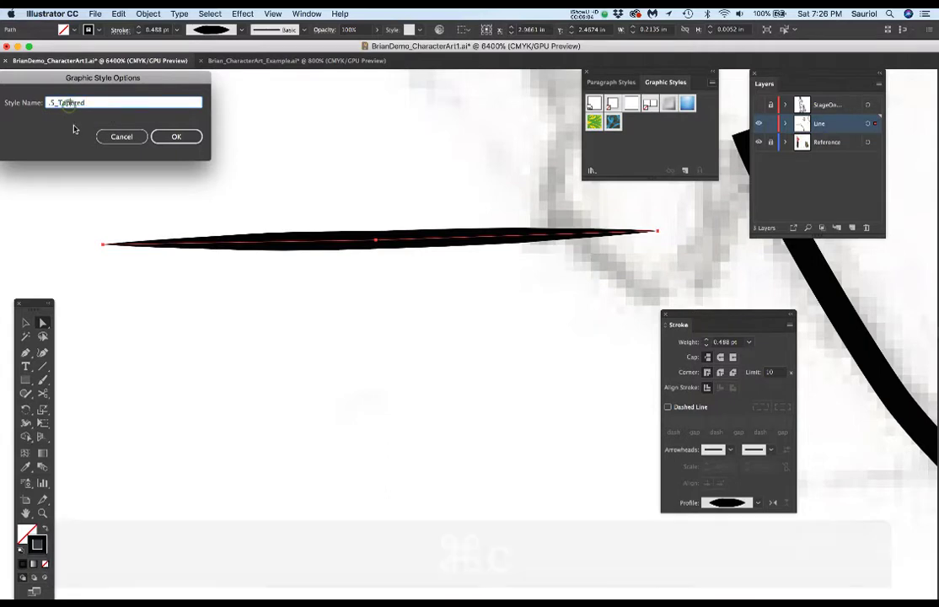
type("p")
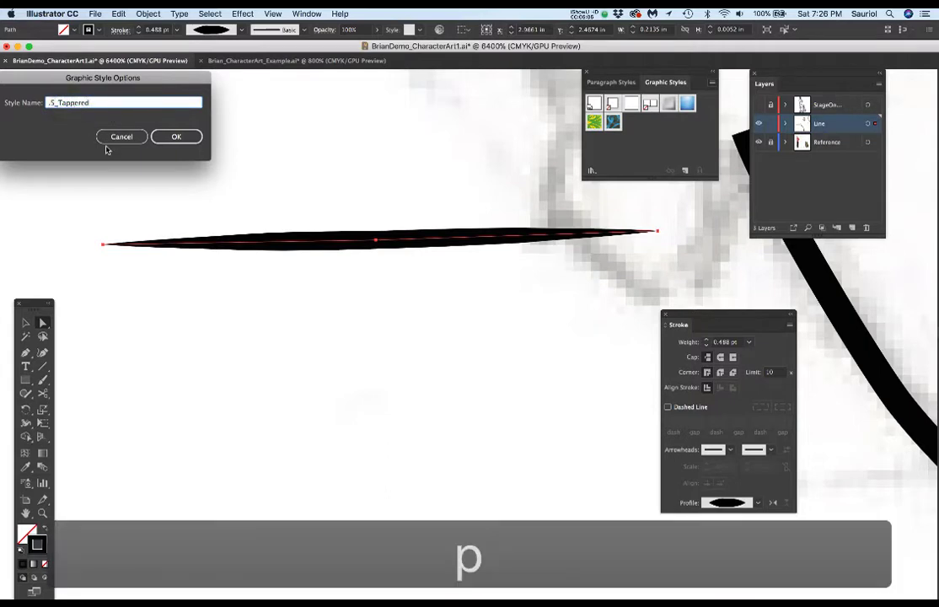
key("BackSpace")
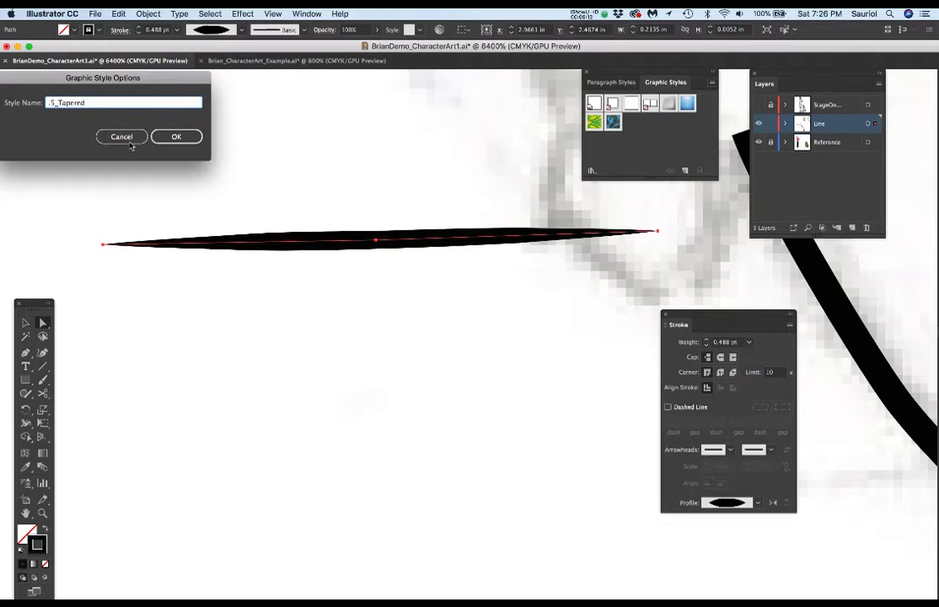
left_click(174, 137)
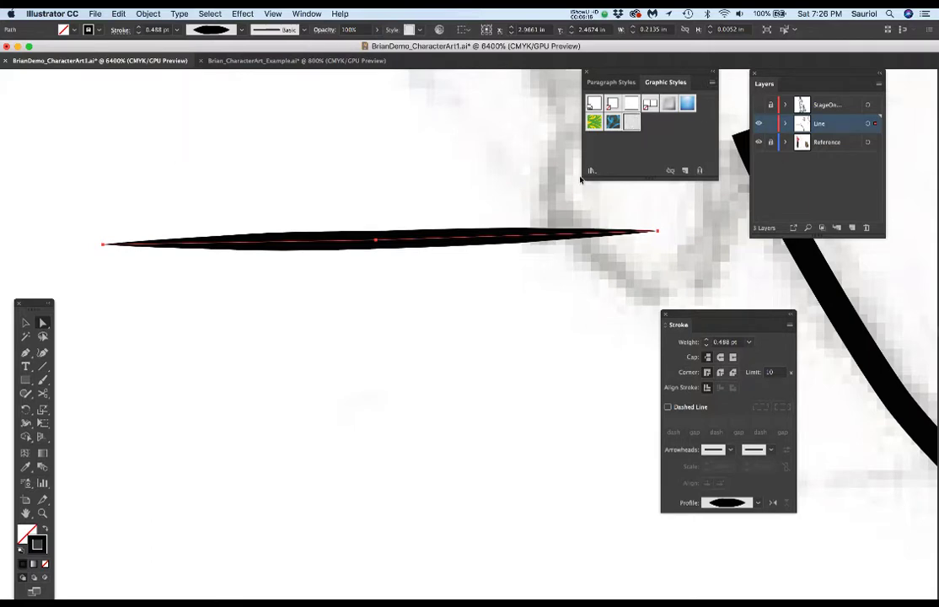
left_click(289, 452)
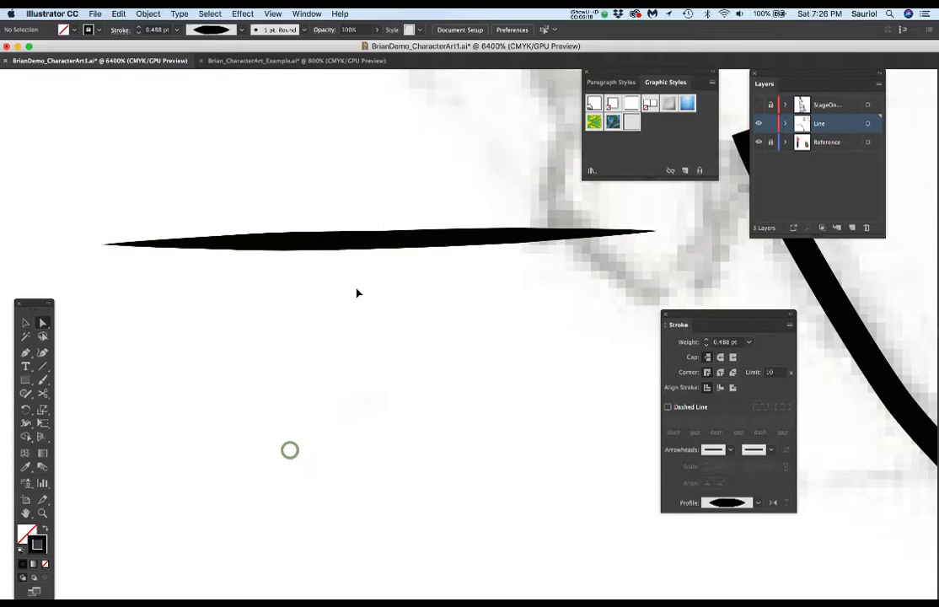
Step: Select the whole tapered horizontal line and set its stroke weight to 0.75 pt
left_click(366, 245)
key("a")
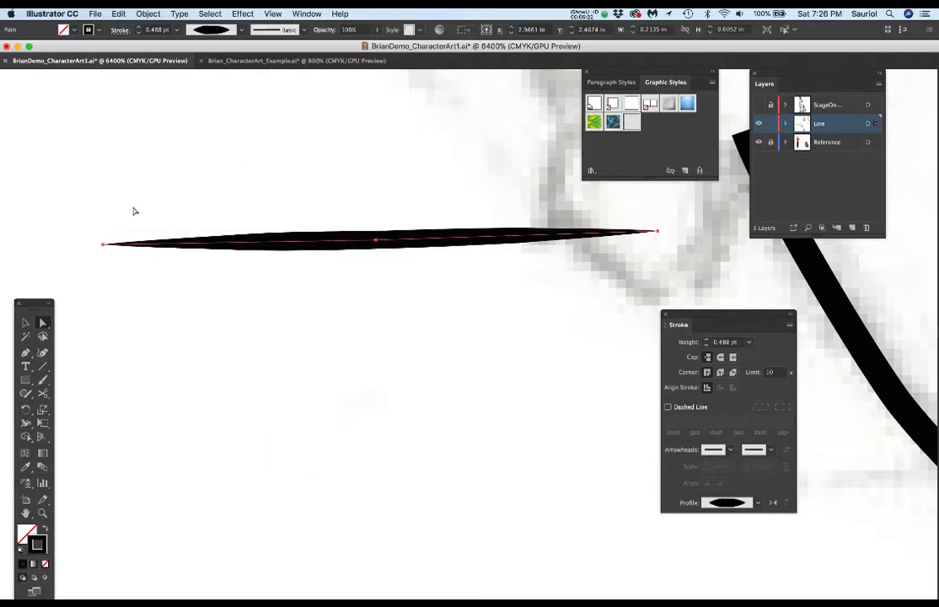
left_click_drag(74, 212, 707, 303)
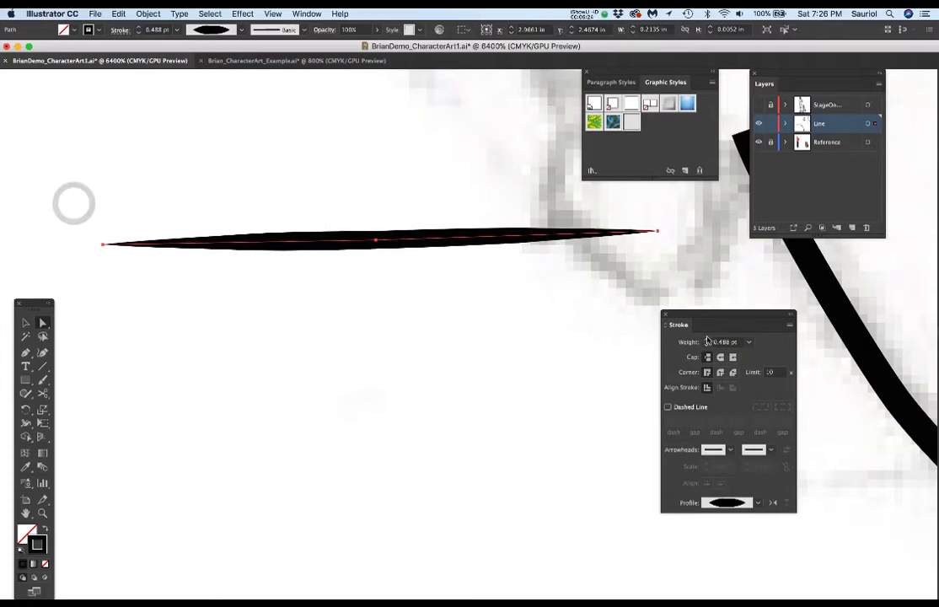
left_click(747, 343)
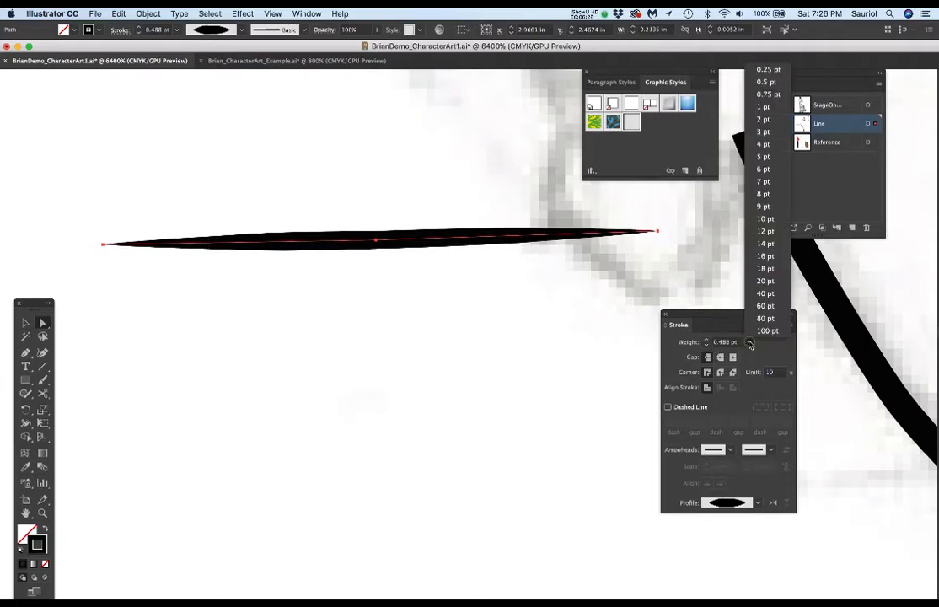
left_click(759, 99)
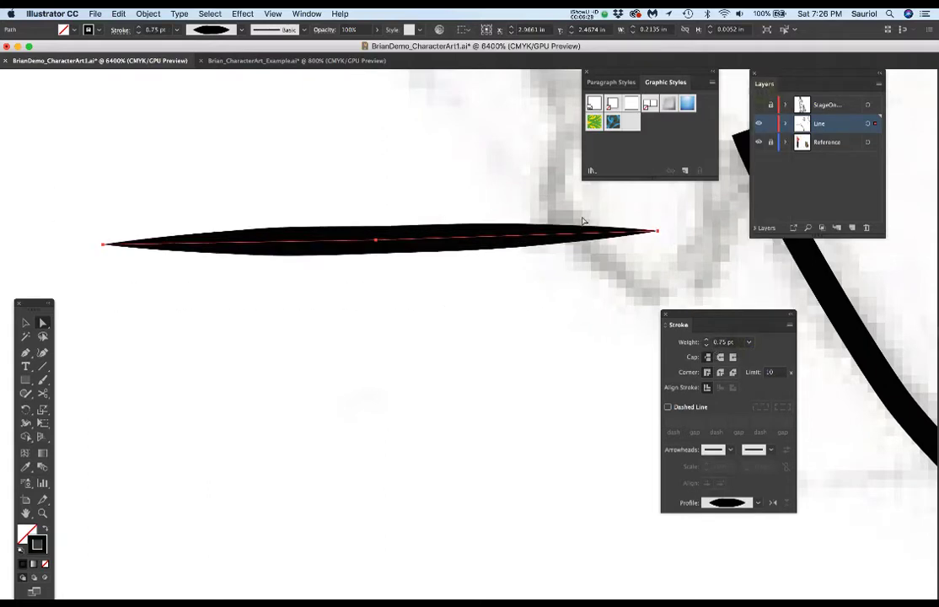
Step: Save the thicker tapered line's appearance as a new graphic style named .75_Tapered
left_click(712, 81)
left_click(729, 85)
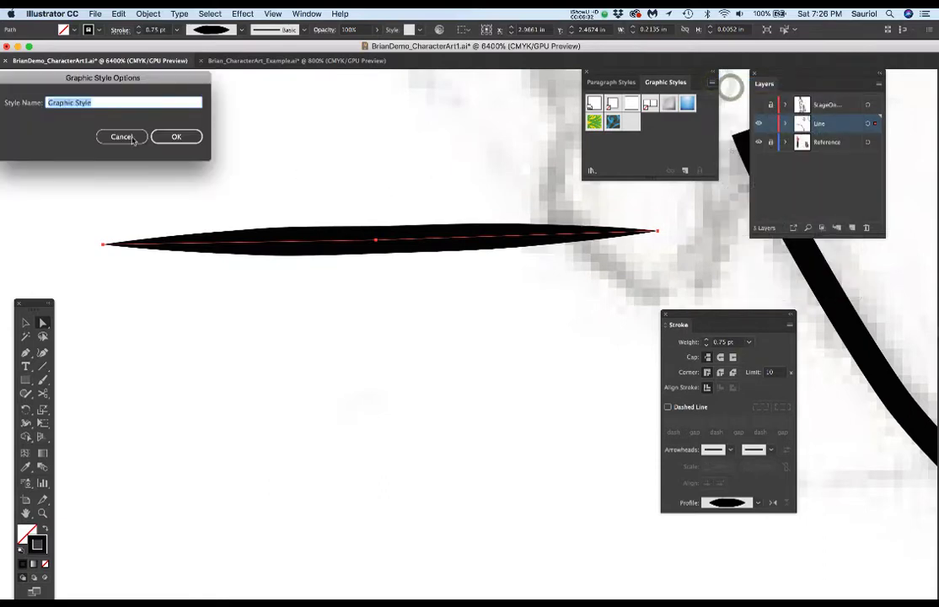
key("BackSpace")
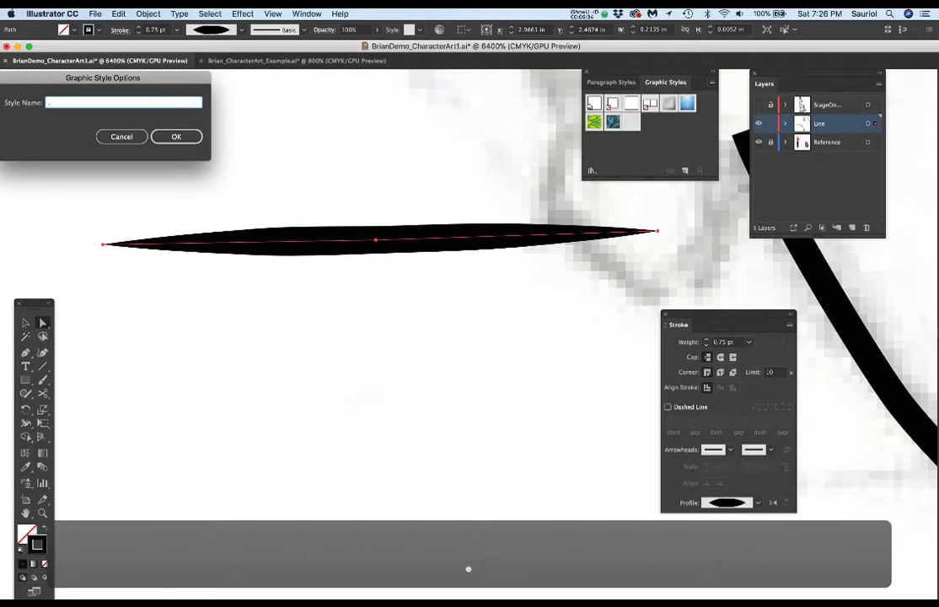
type(".75")
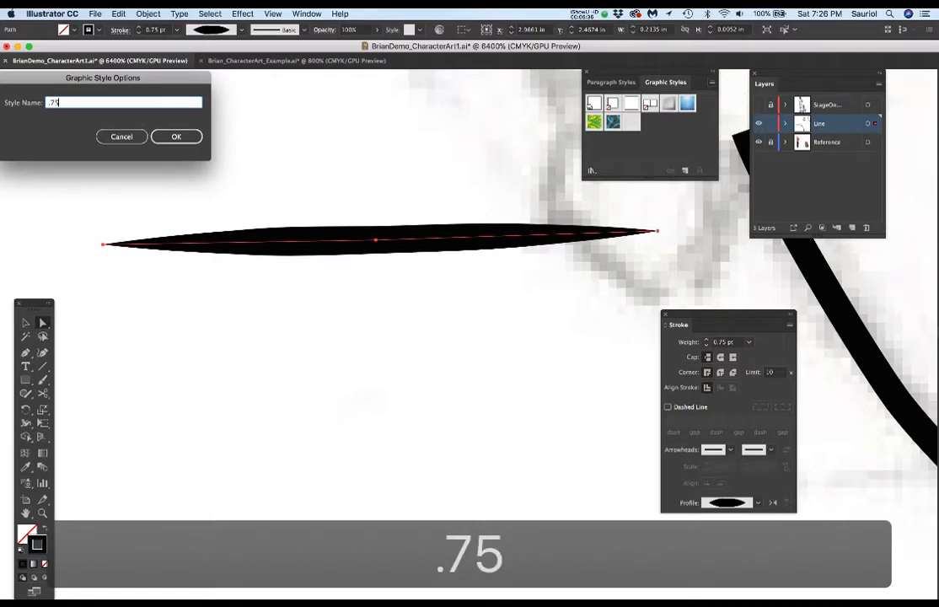
key("super+v")
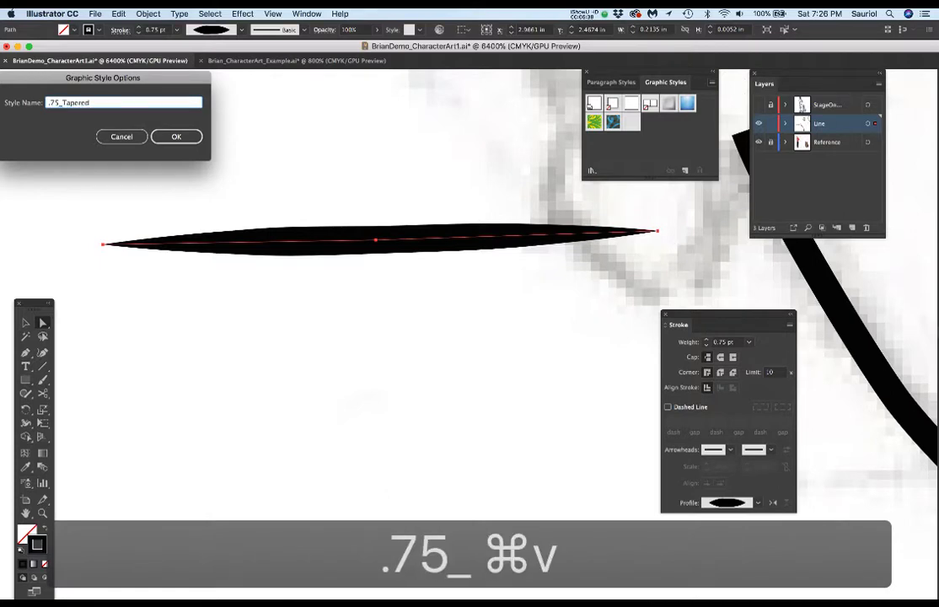
left_click(176, 137)
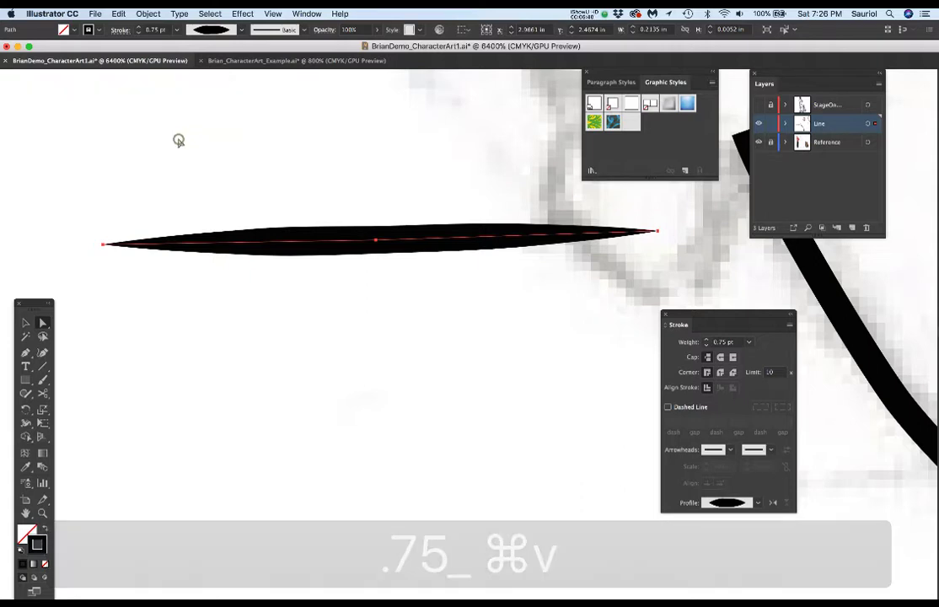
Step: Set the tapered line's stroke weight to 0.25 pt, save it as a graphic style named .25_Tapered, and deselect it
left_click(749, 343)
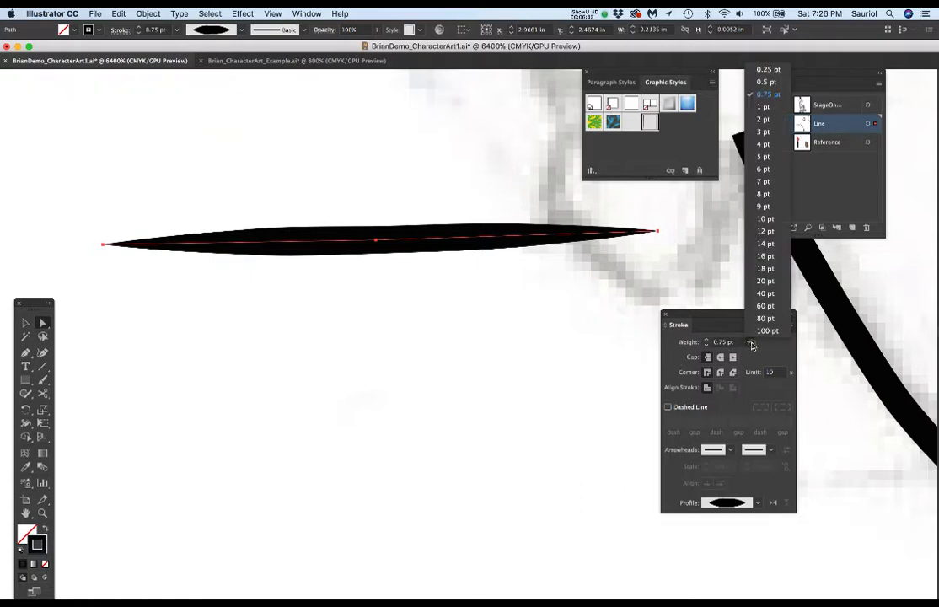
left_click(775, 70)
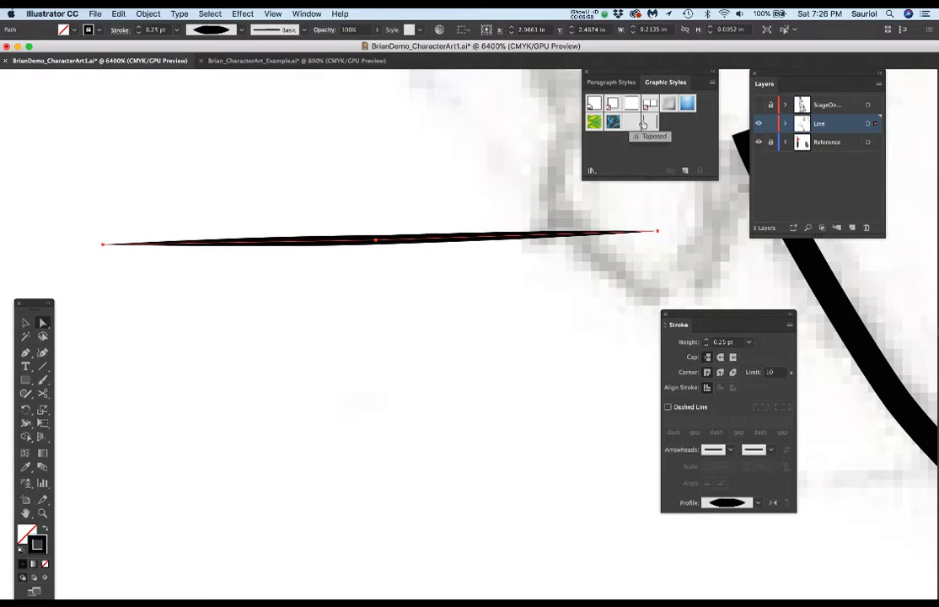
left_click(712, 87)
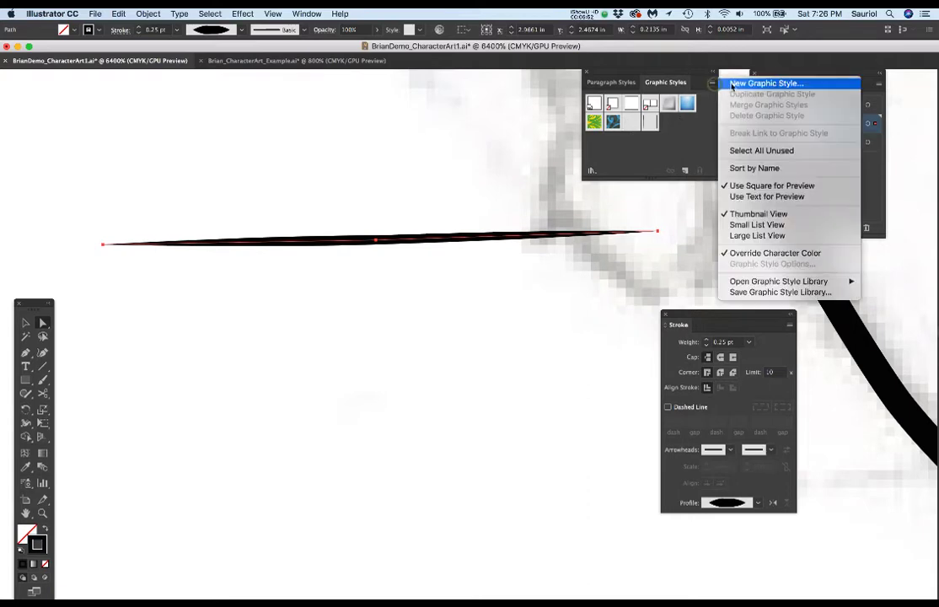
left_click(762, 83)
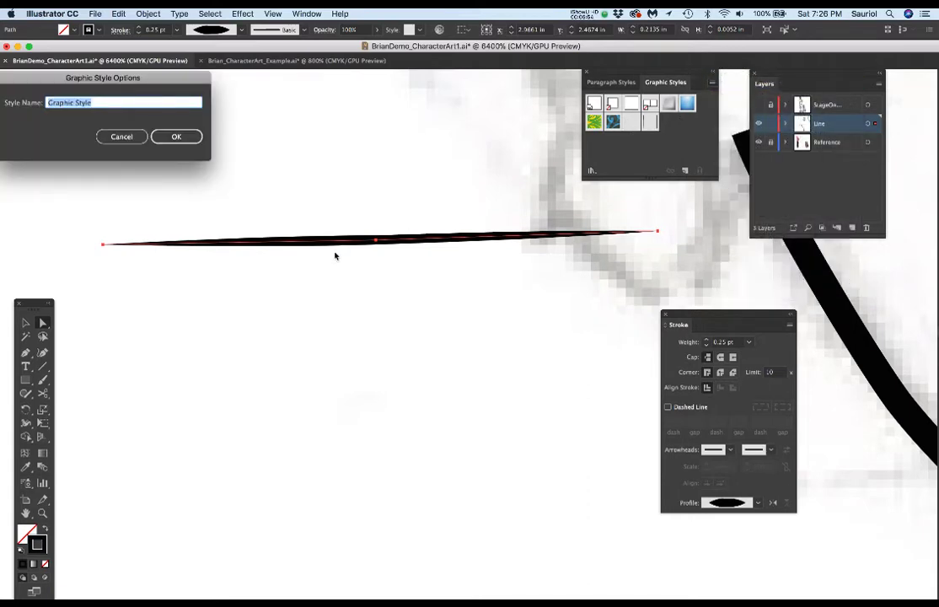
left_click_drag(175, 82, 398, 126)
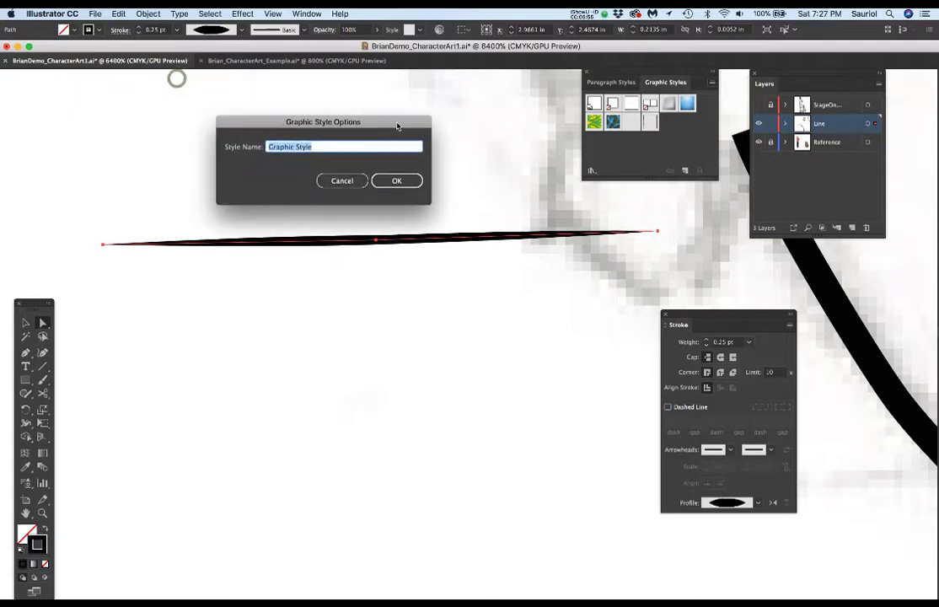
type(".25_")
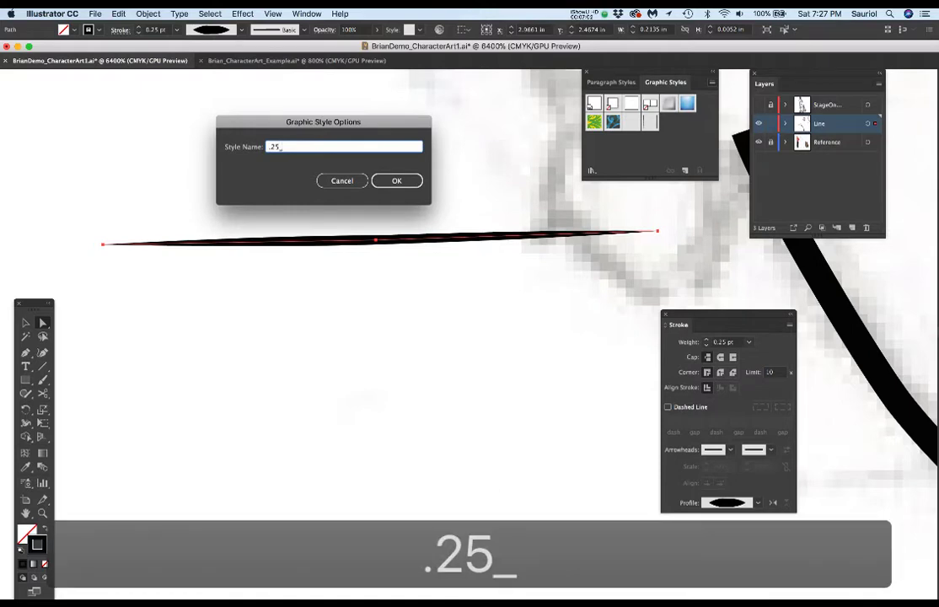
type(" Tapered")
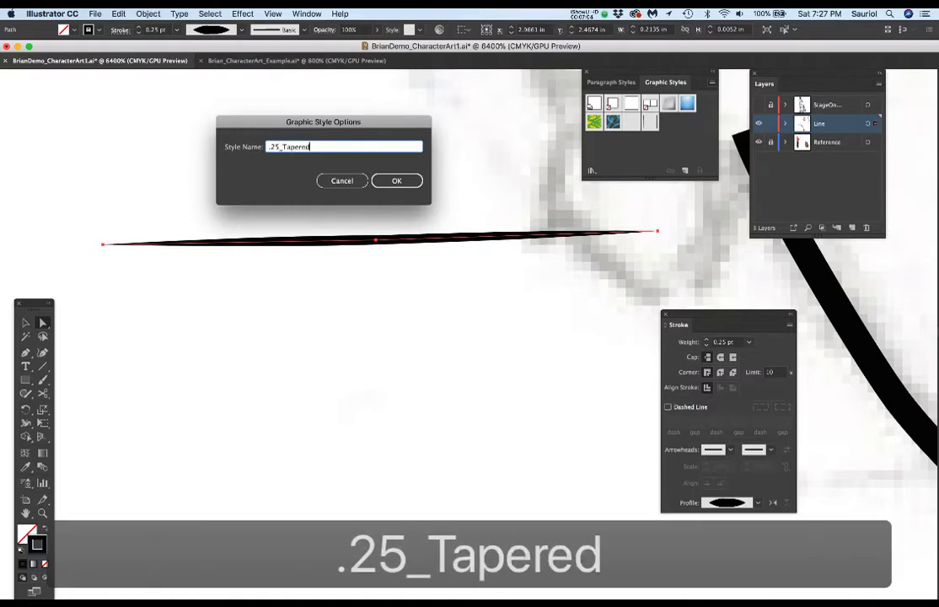
key("Return")
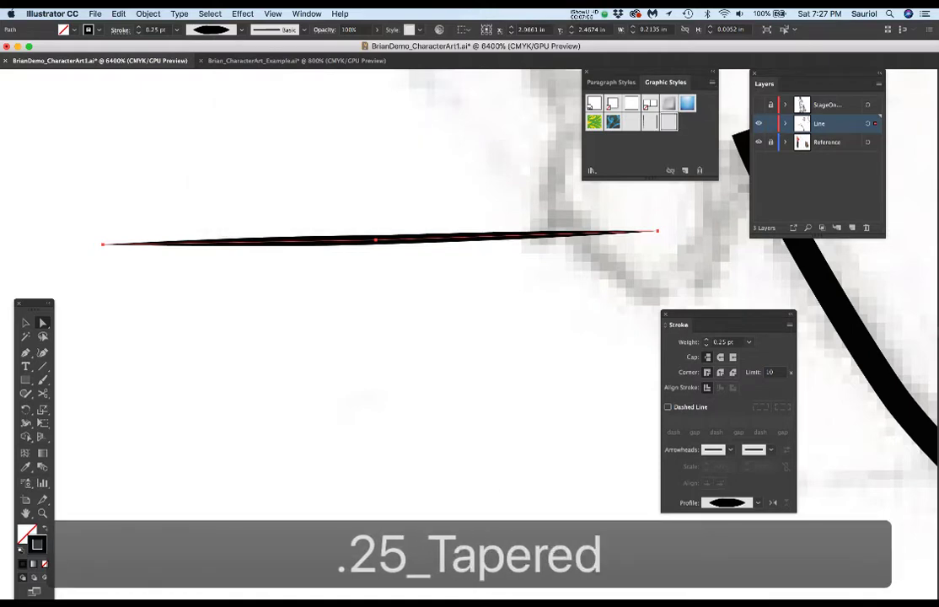
left_click(387, 312)
Step: Try the .25_Tapered and .5_Tapered styles on the thick jaw line, settle on .75_Tapered, and deselect it
scroll(387, 310, "down", 3)
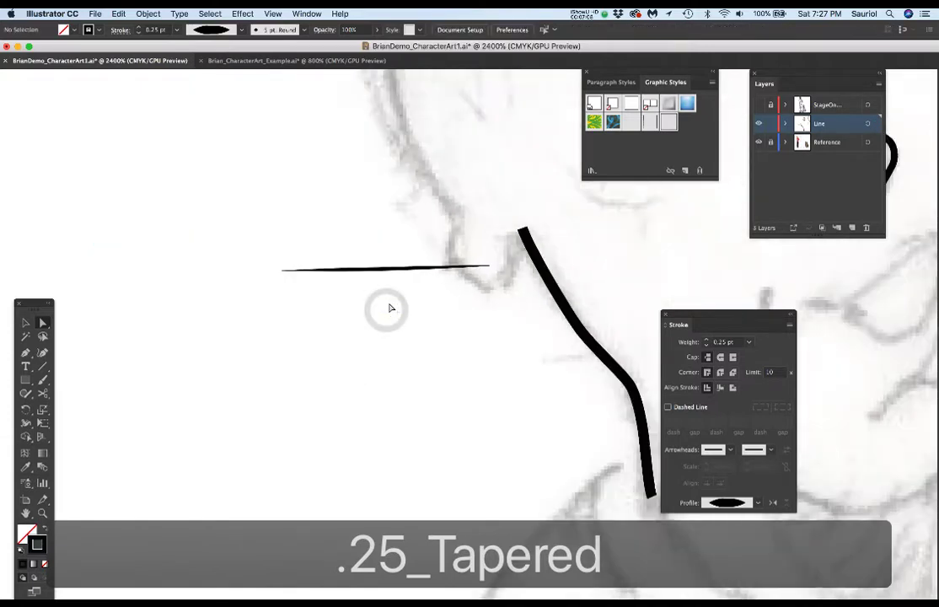
mouse_move(467, 353)
left_mouse_down()
mouse_move(362, 328)
mouse_move(329, 303)
left_mouse_up()
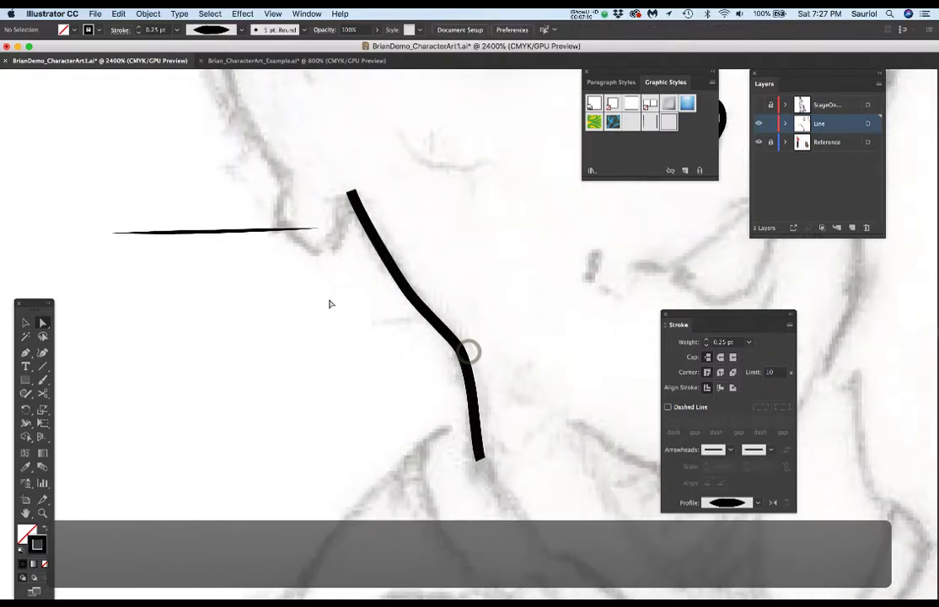
left_click(410, 296)
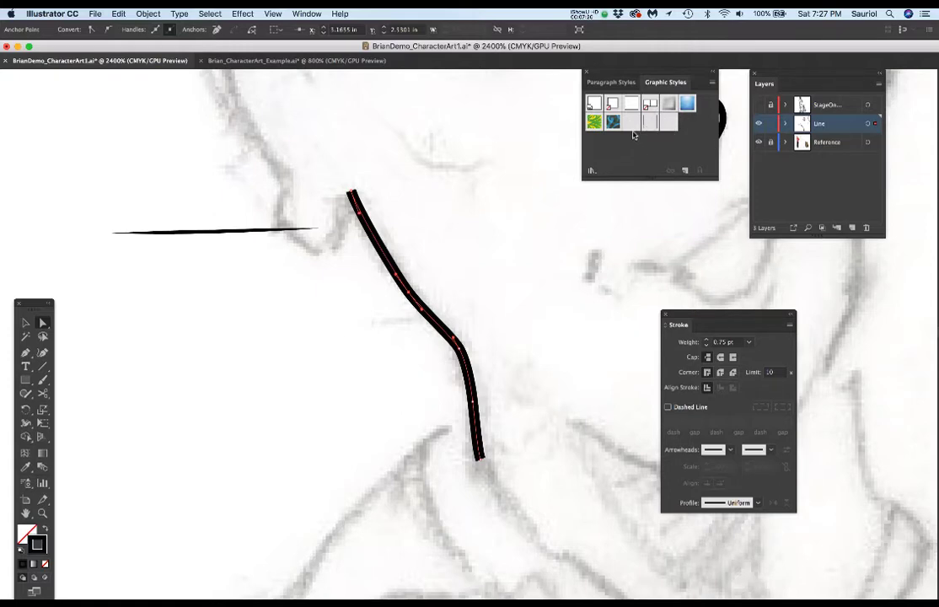
left_click(630, 123)
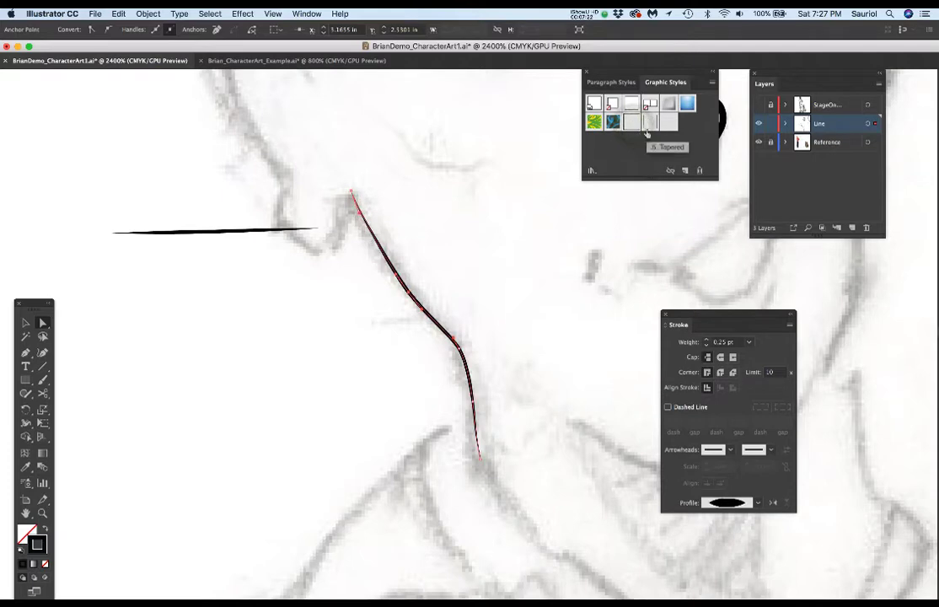
left_click(648, 124)
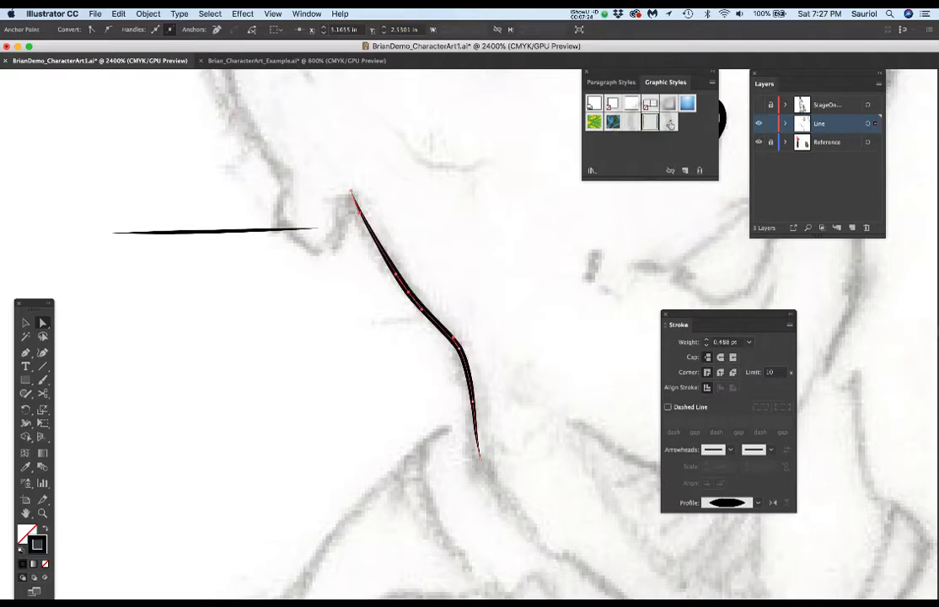
left_click(670, 124)
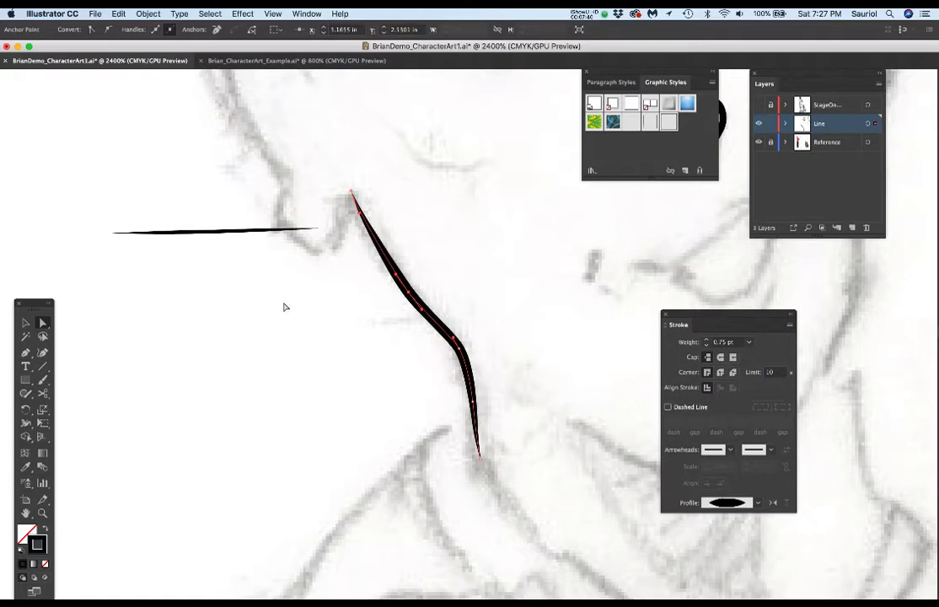
key("super+shift+a")
Step: Select the horizontal tapered line, move the Tools panel clear of its end, and set its stroke weight to 0.5 pt
left_click(210, 268)
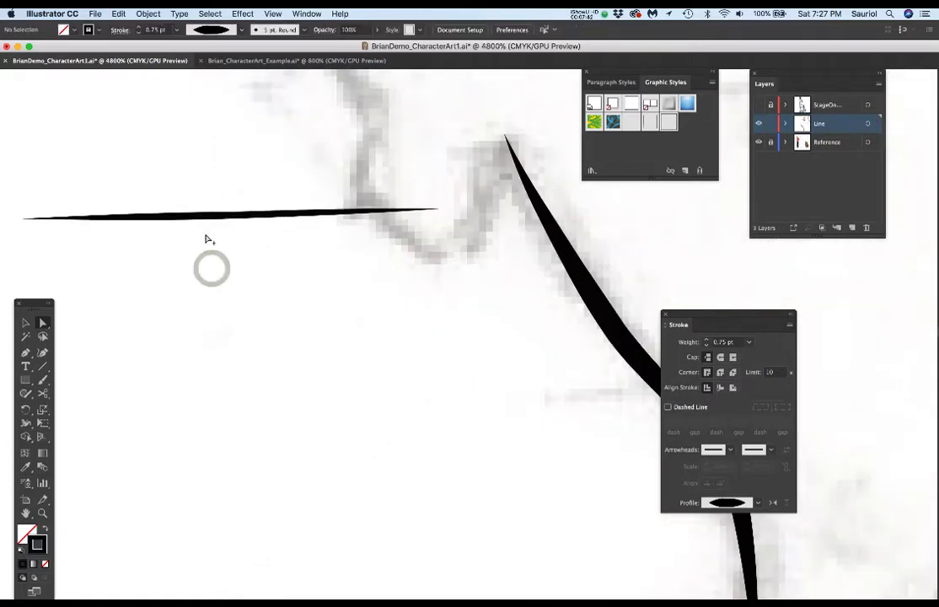
left_click_drag(255, 254, 367, 302)
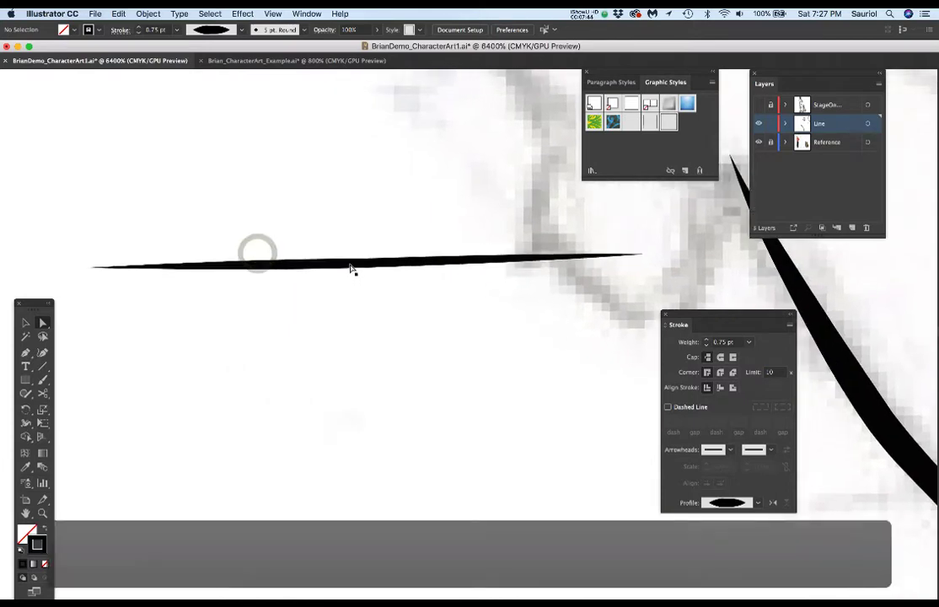
left_click(349, 264)
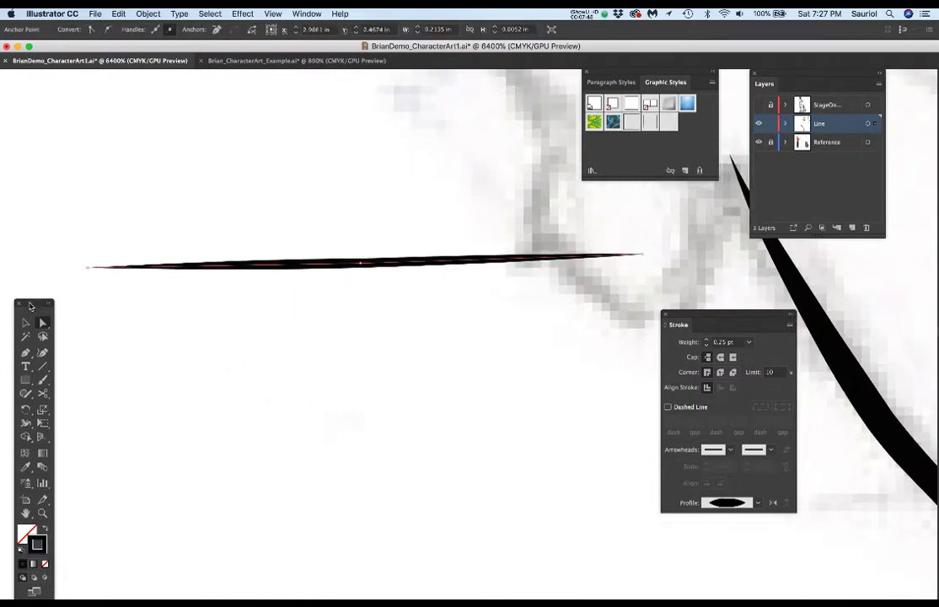
left_click_drag(31, 306, 39, 186)
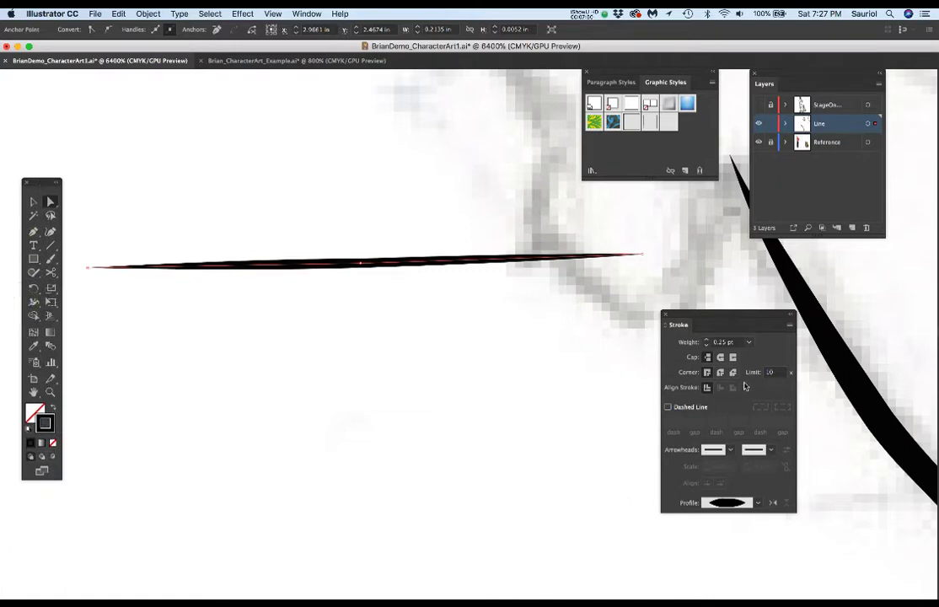
left_click(749, 343)
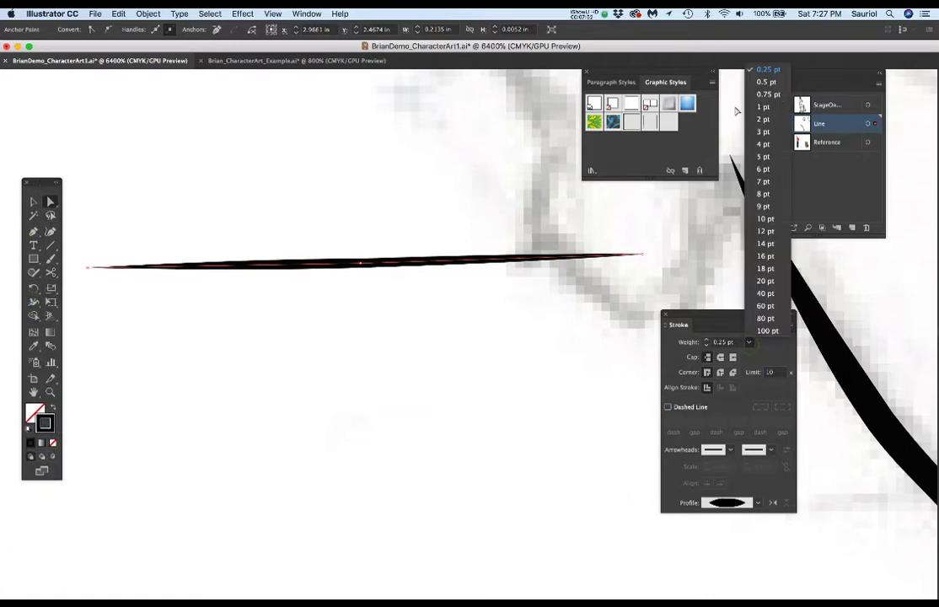
left_click(762, 83)
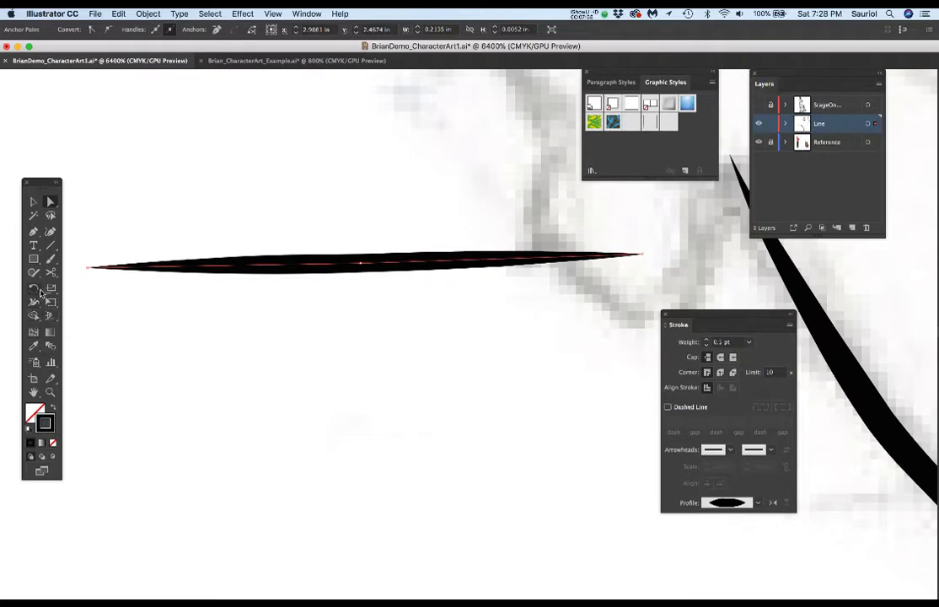
Step: Widen the left end of the horizontal line to full thickness with the Width tool and give the stroke a round cap
left_click(34, 302)
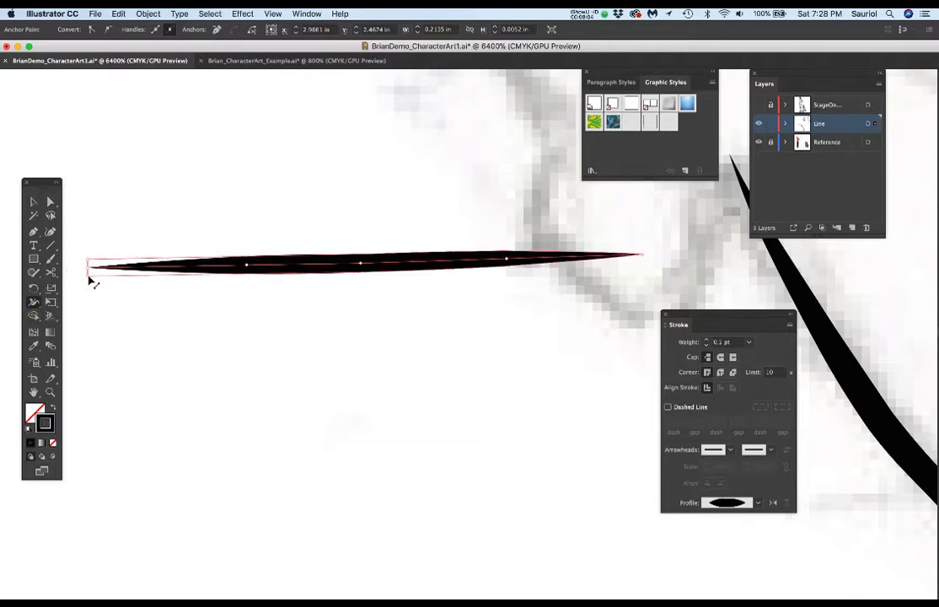
left_click_drag(90, 283, 94, 278)
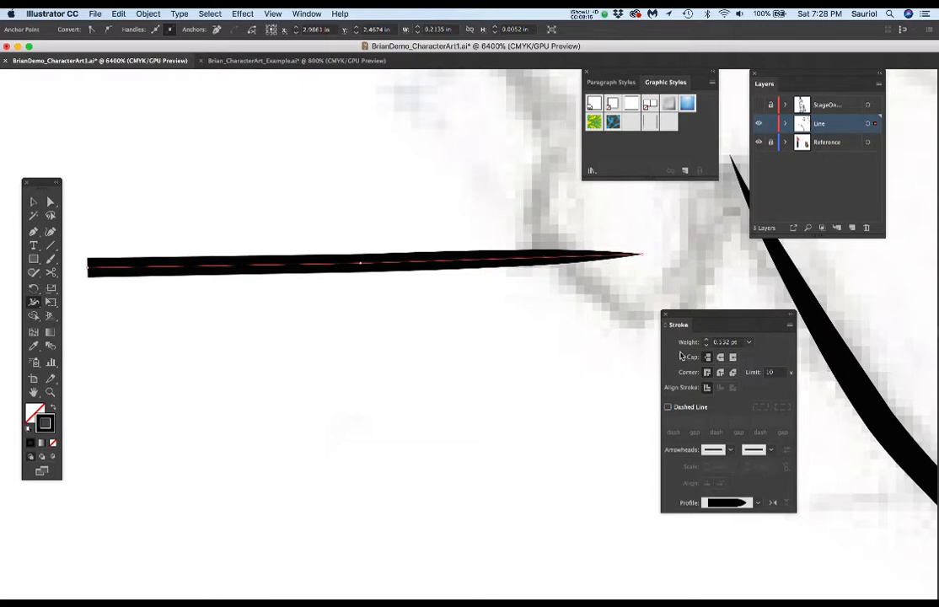
left_click(721, 361)
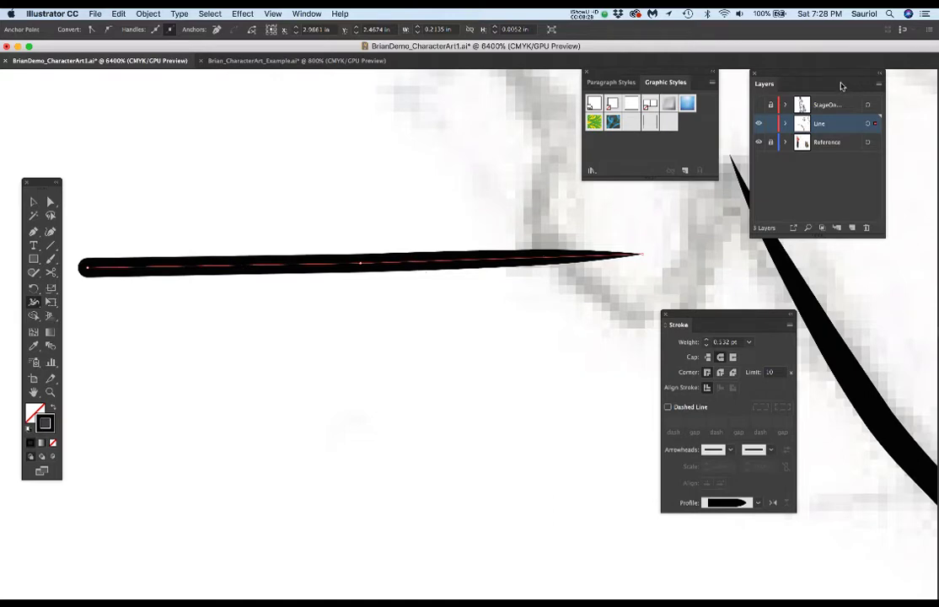
Step: Save the rounded one-sided tapered line as a graphic style named .5_OneSideTapered and copy the OneSideTapered part of its name
left_click(713, 87)
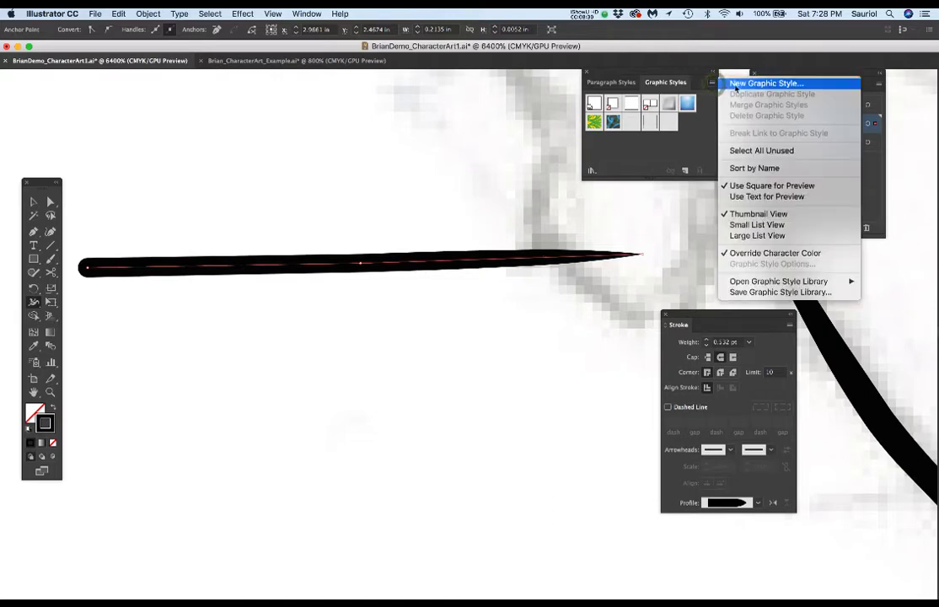
left_click(769, 83)
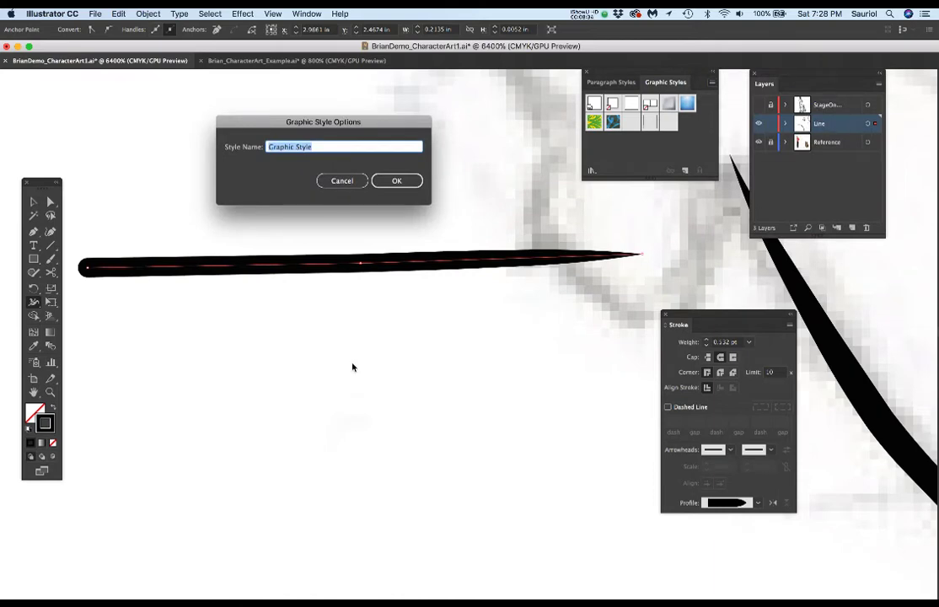
key("BackSpace")
type("O")
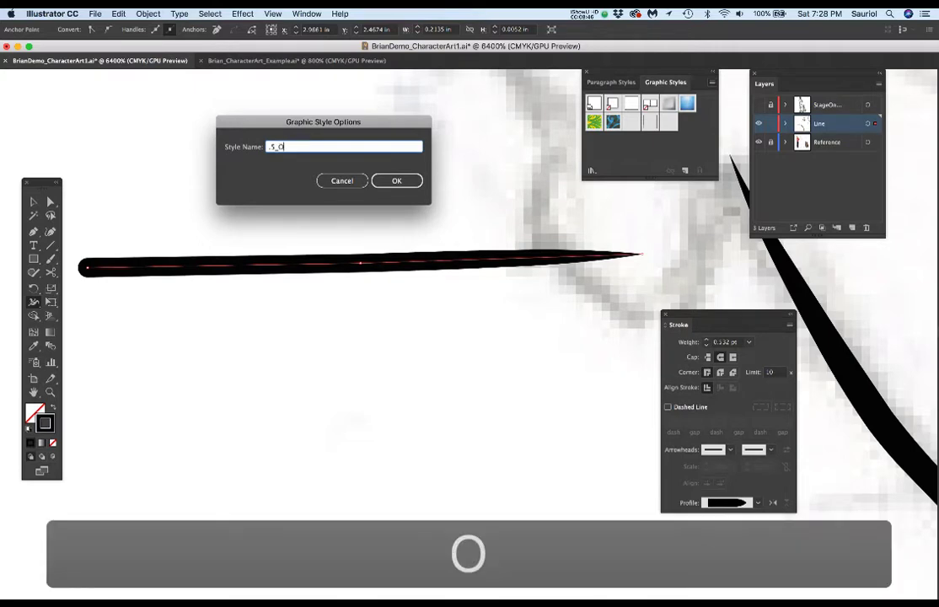
type("neSide")
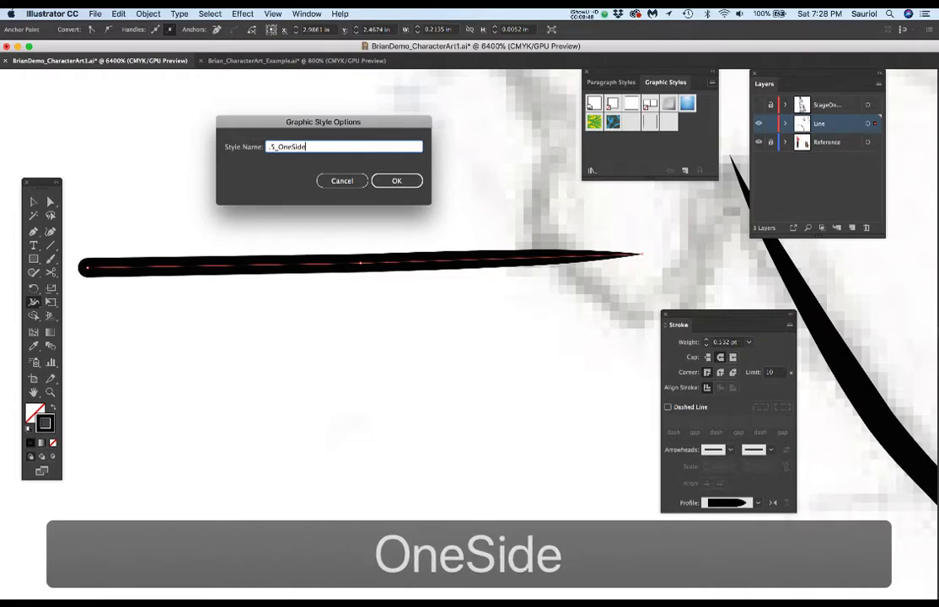
type("Tapered")
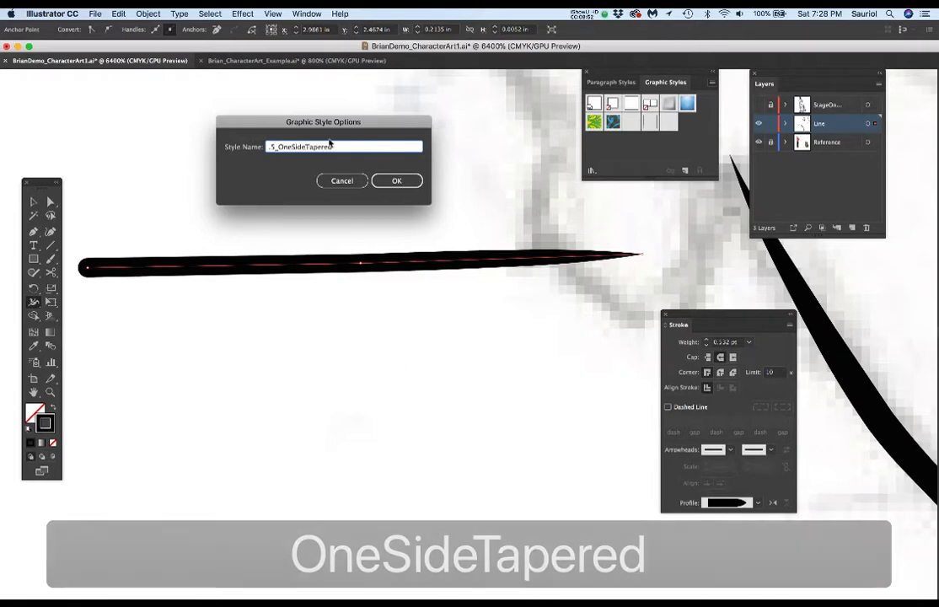
left_click_drag(340, 146, 279, 147)
key("super+c")
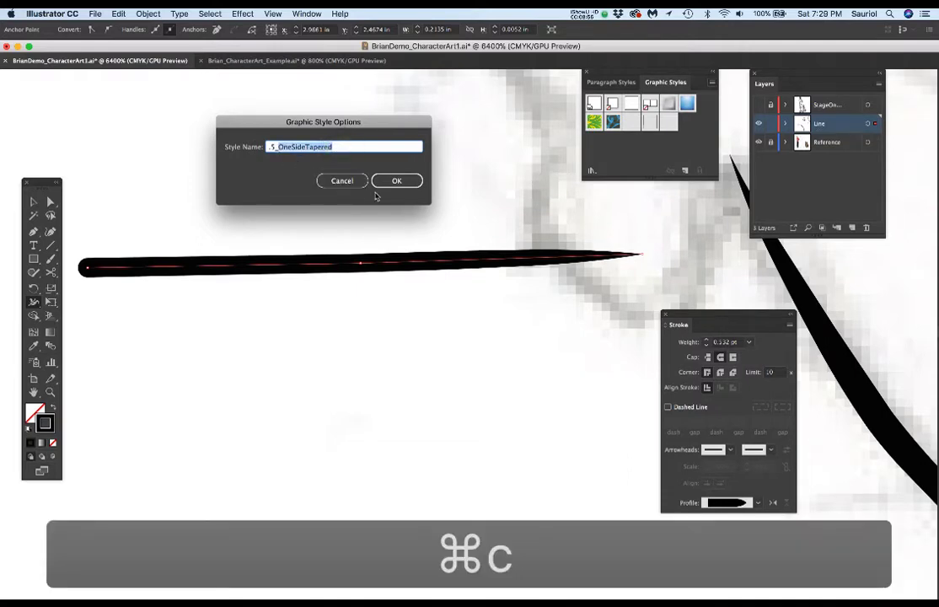
left_click(396, 180)
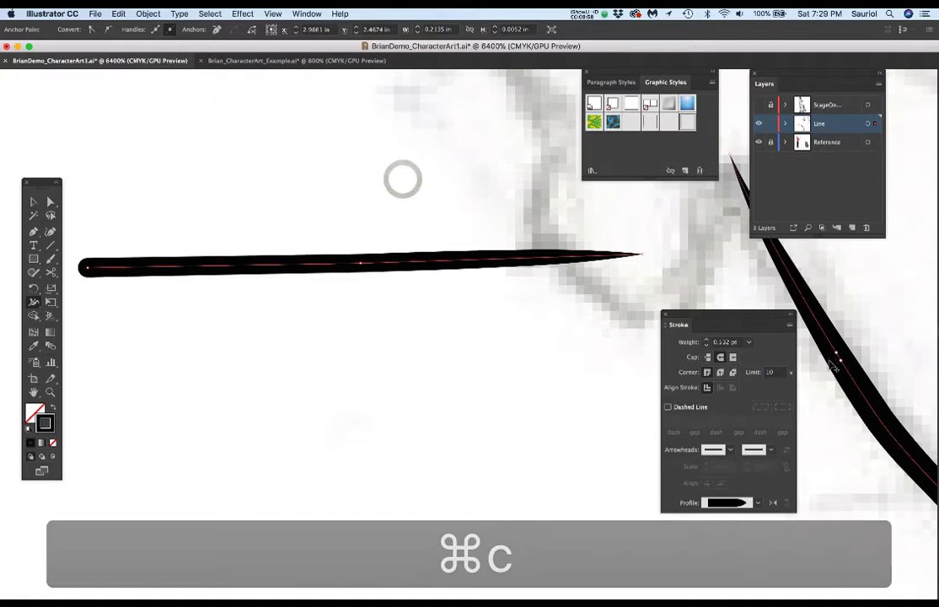
Step: Set the horizontal line's stroke weight to 0.75 pt and save it as a graphic style named .75_OneSideTapered
left_click(749, 341)
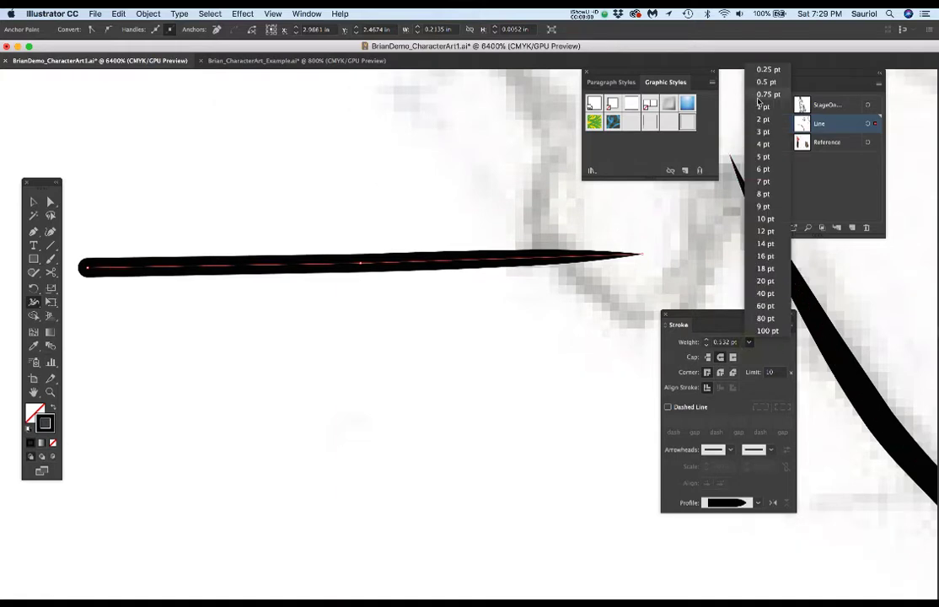
left_click(765, 93)
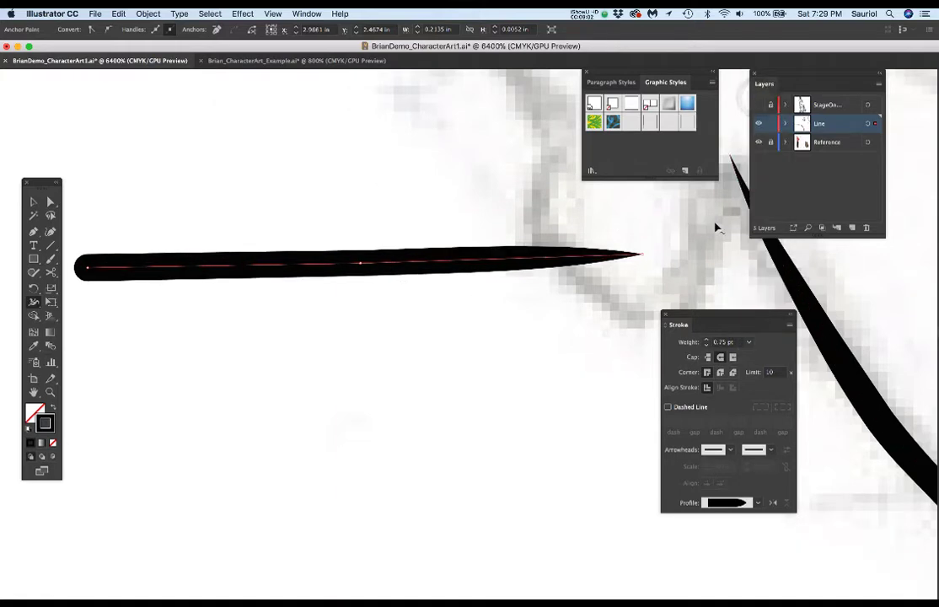
left_click(879, 86)
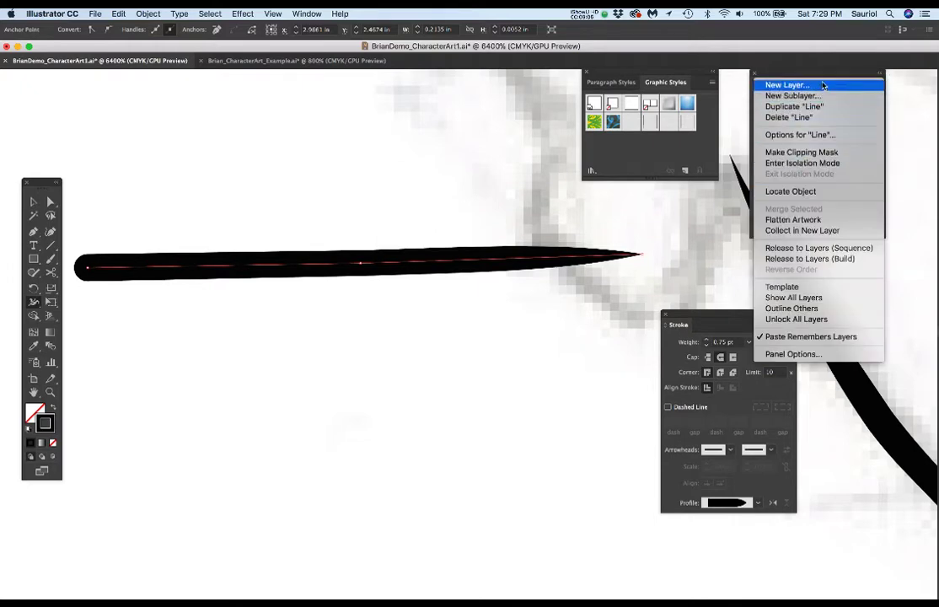
left_click(674, 231)
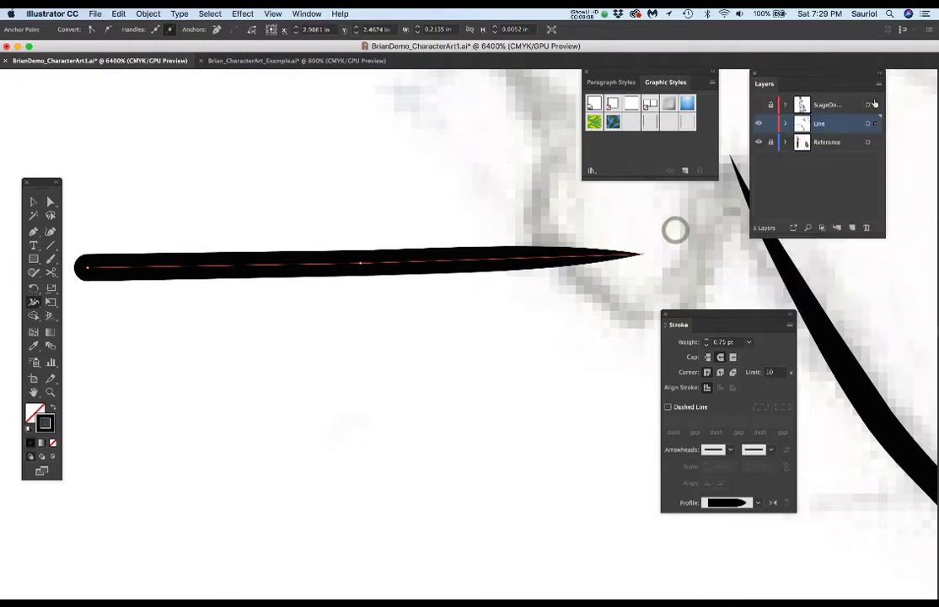
left_click(713, 83)
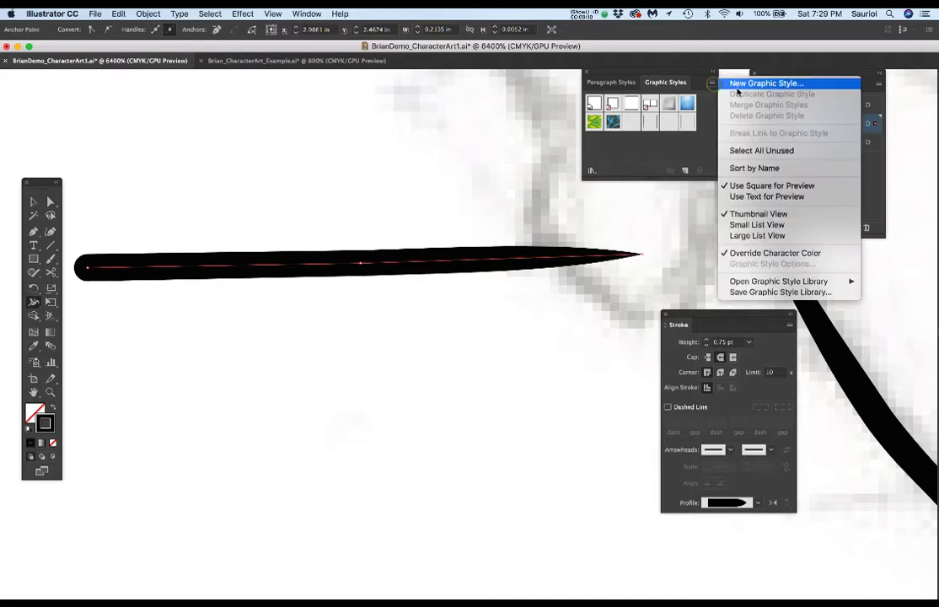
left_click(740, 84)
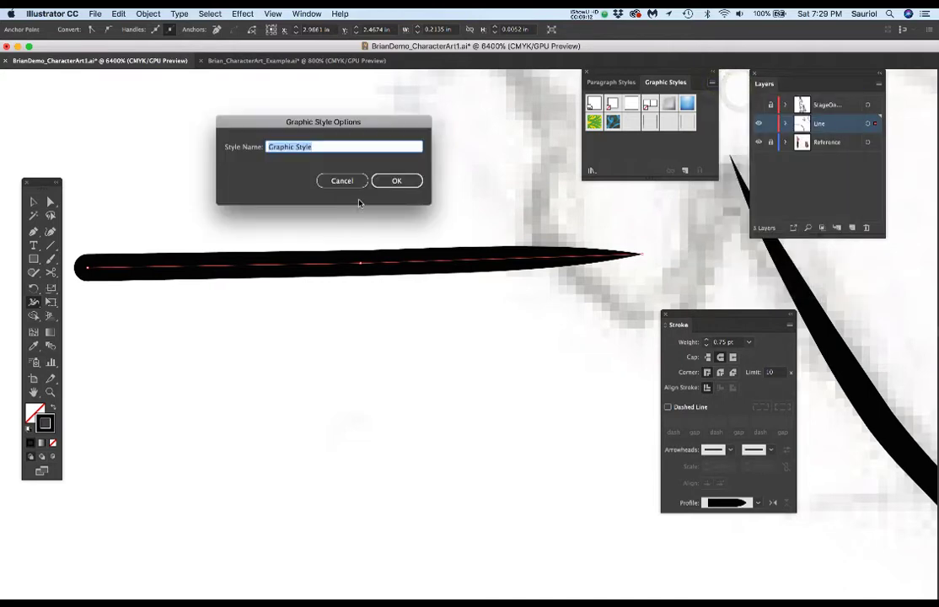
key("BackSpace")
type(".75")
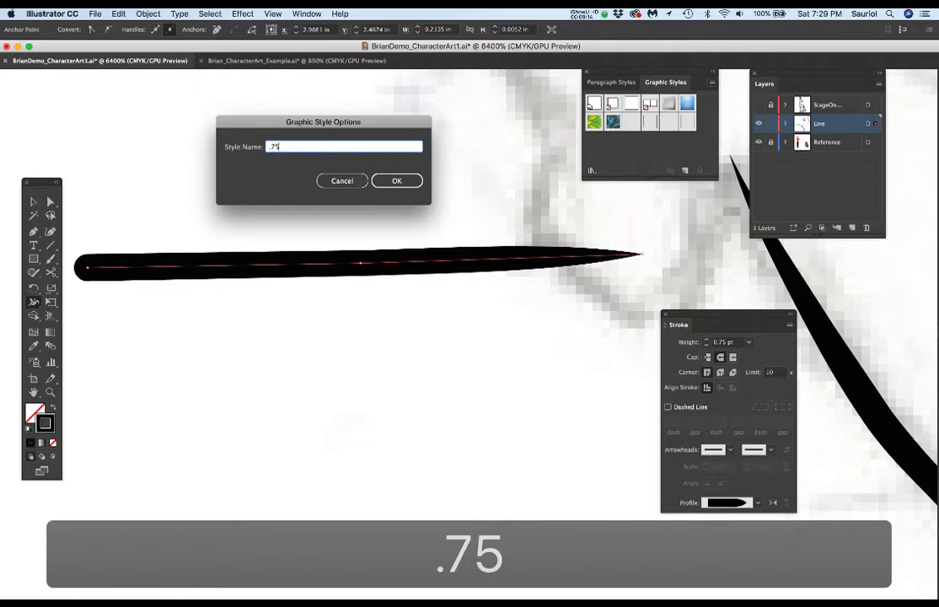
type("_")
key("super+v")
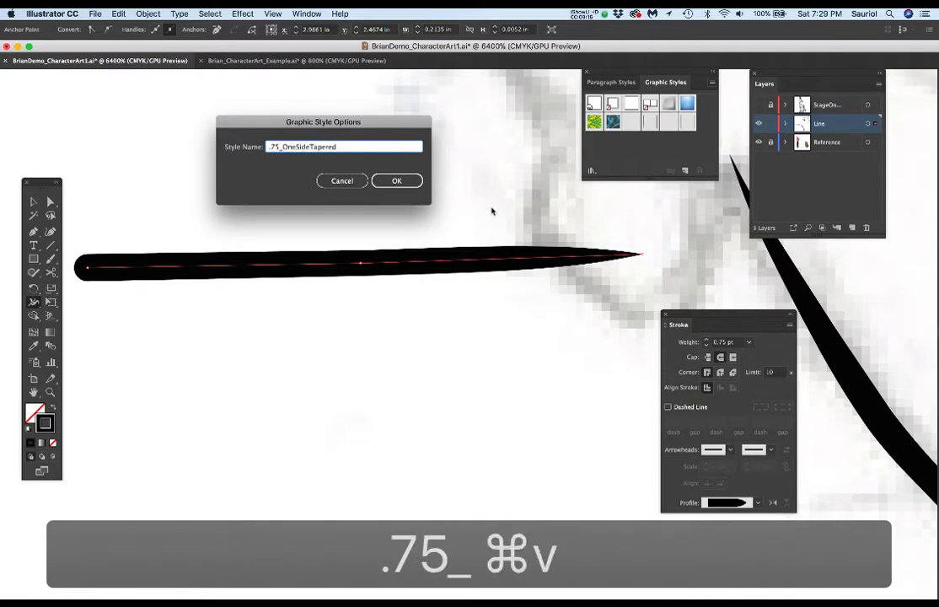
left_click(396, 180)
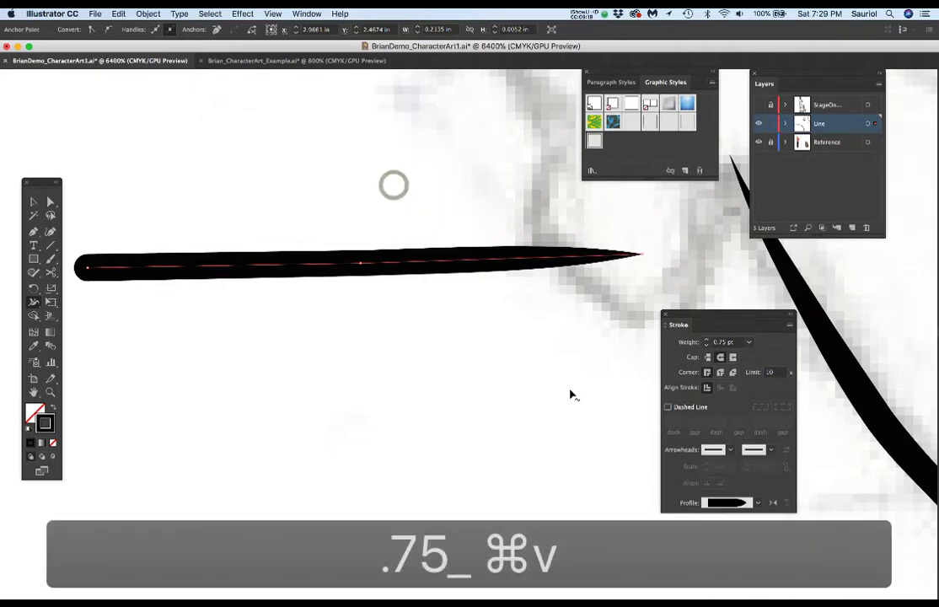
Step: Select the thick jaw line and apply the .75_OneSideTapered graphic style to it
scroll(569, 394, "down", 1)
scroll(569, 393, "down", 1)
left_click_drag(576, 387, 268, 215)
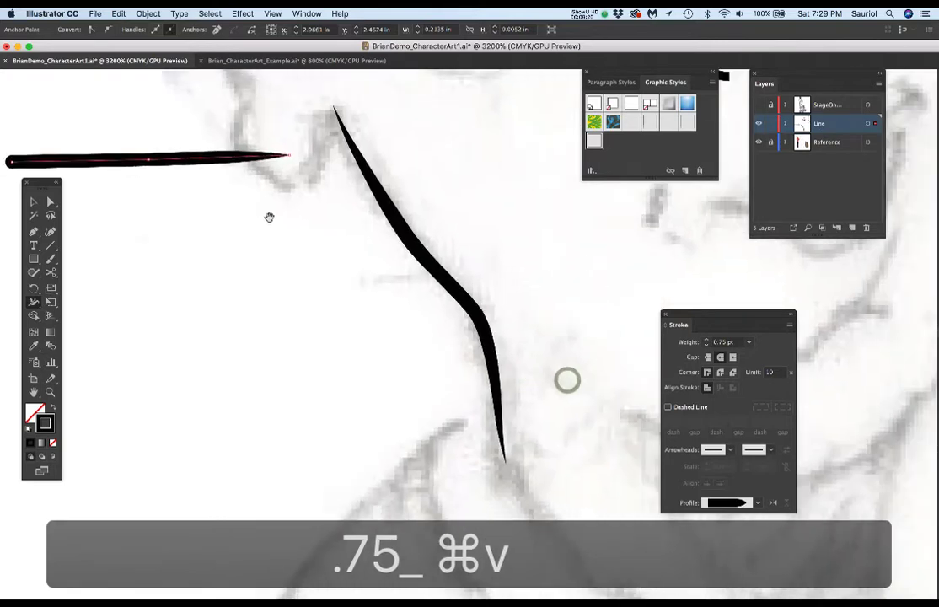
left_click(49, 202)
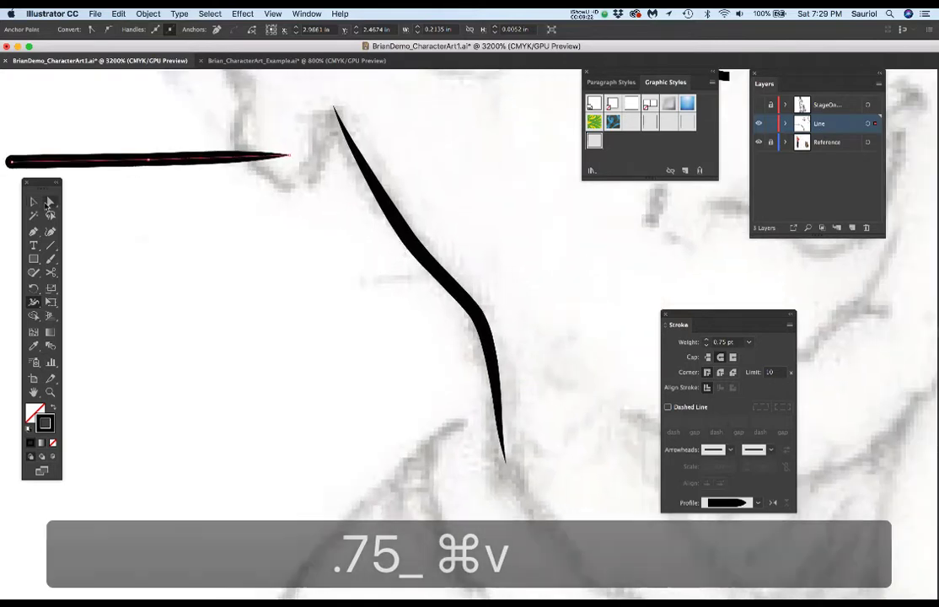
left_click(126, 190)
left_click(125, 160)
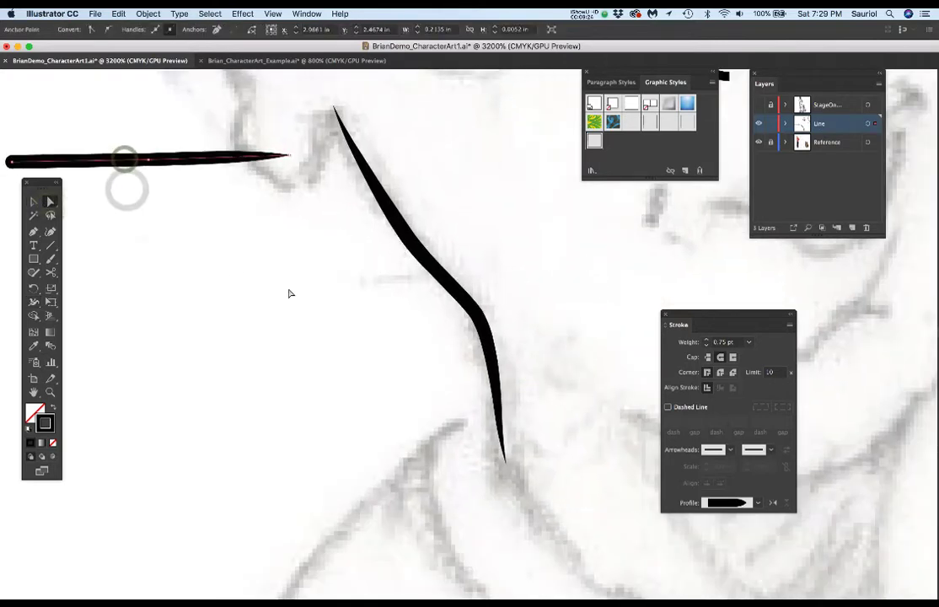
left_click(323, 294)
left_click(422, 257)
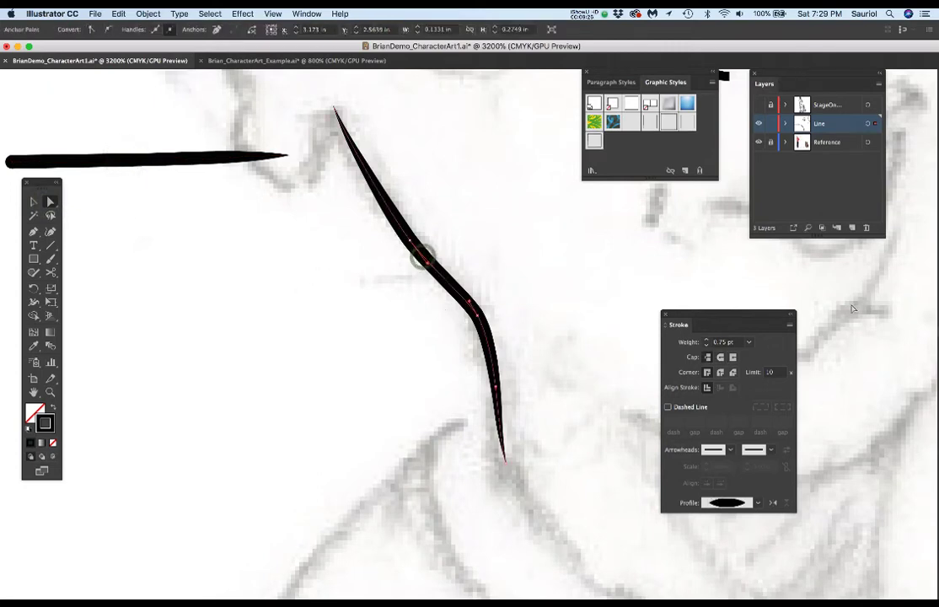
left_click(594, 141)
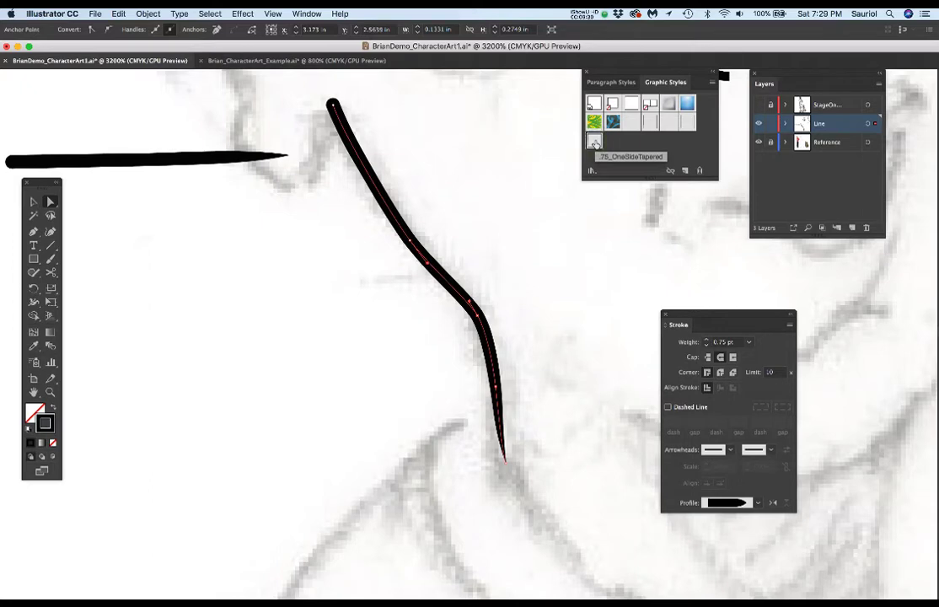
Step: Try the .5_OneSideTapered style on the jaw line, undo it, and deselect the line
left_click(593, 143)
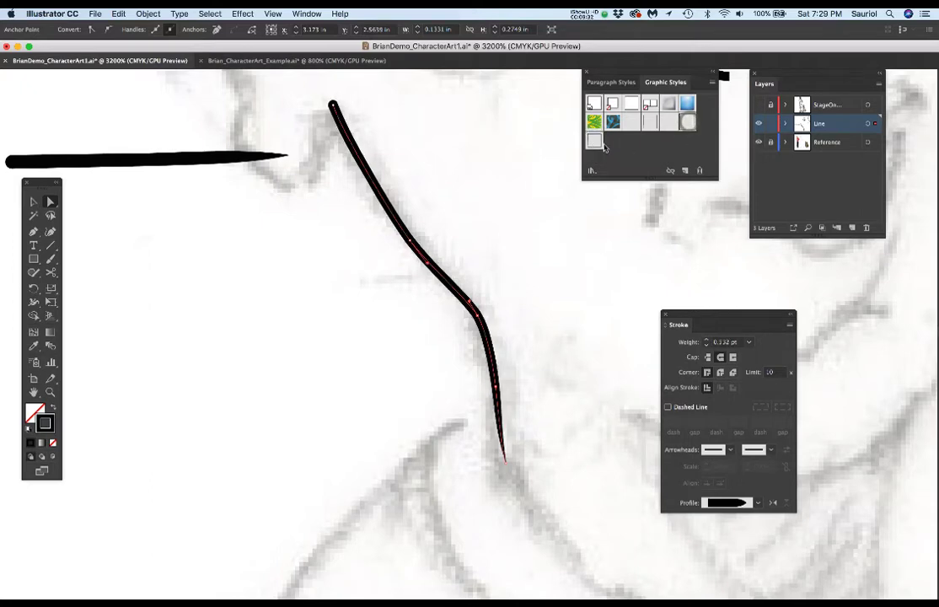
key("super+z")
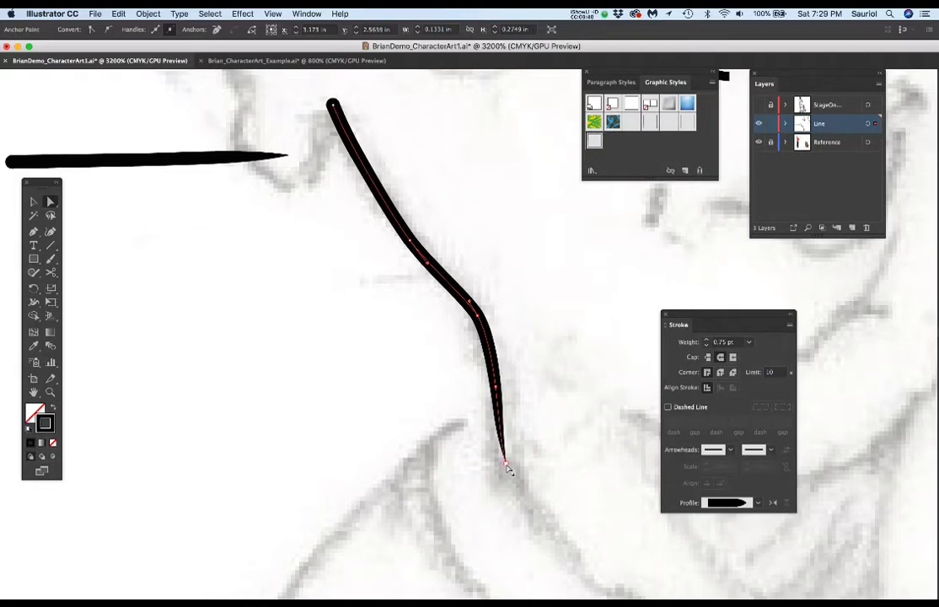
left_click(277, 243)
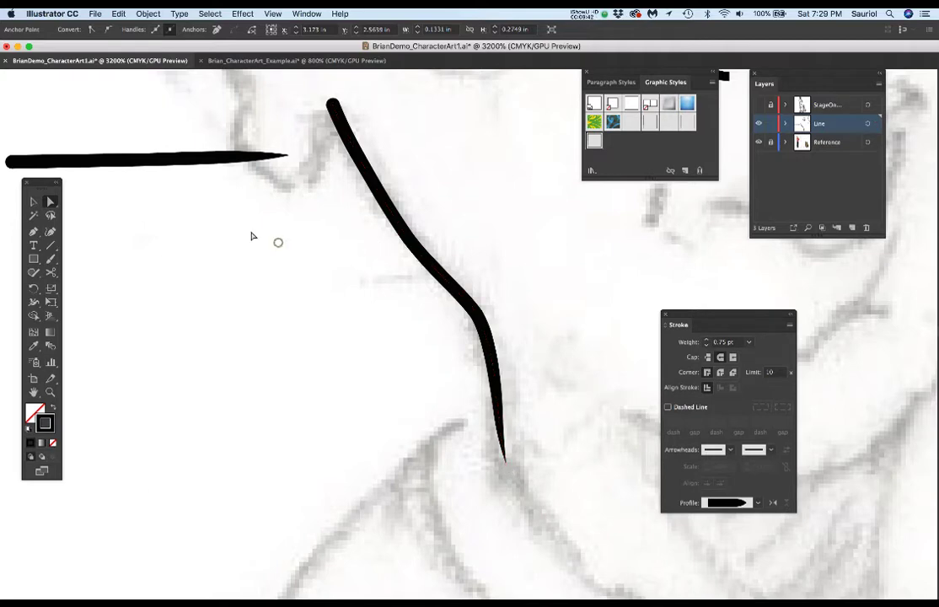
Step: Move the horizontal sample line clear of the Tools panel and give its stroke a butt cap
left_click(158, 162)
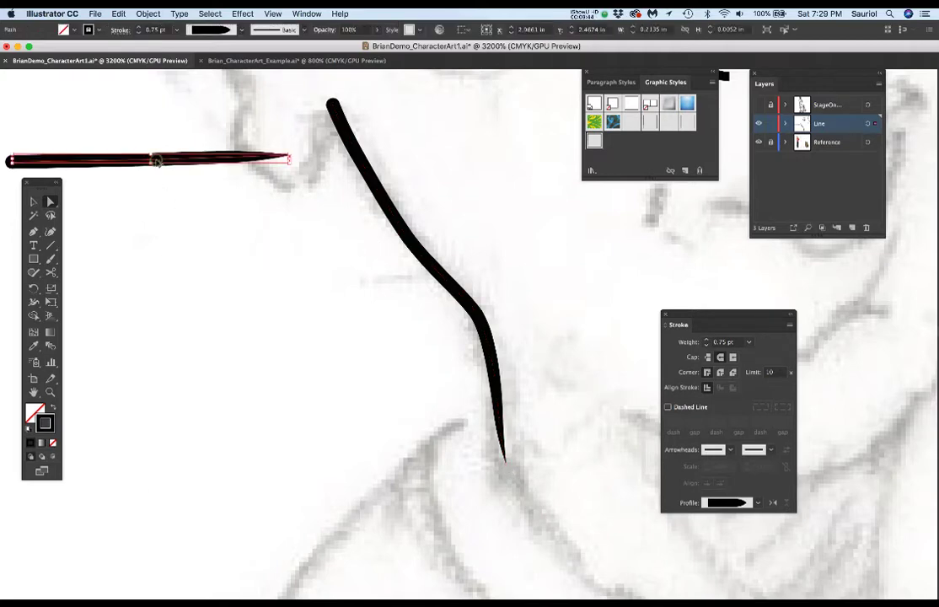
left_click_drag(161, 163, 221, 252)
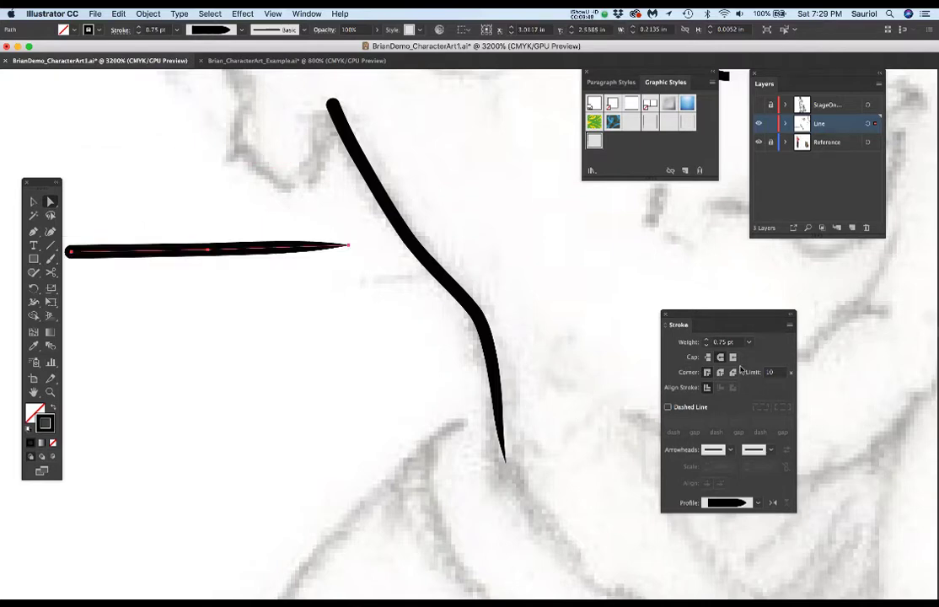
left_click(709, 358)
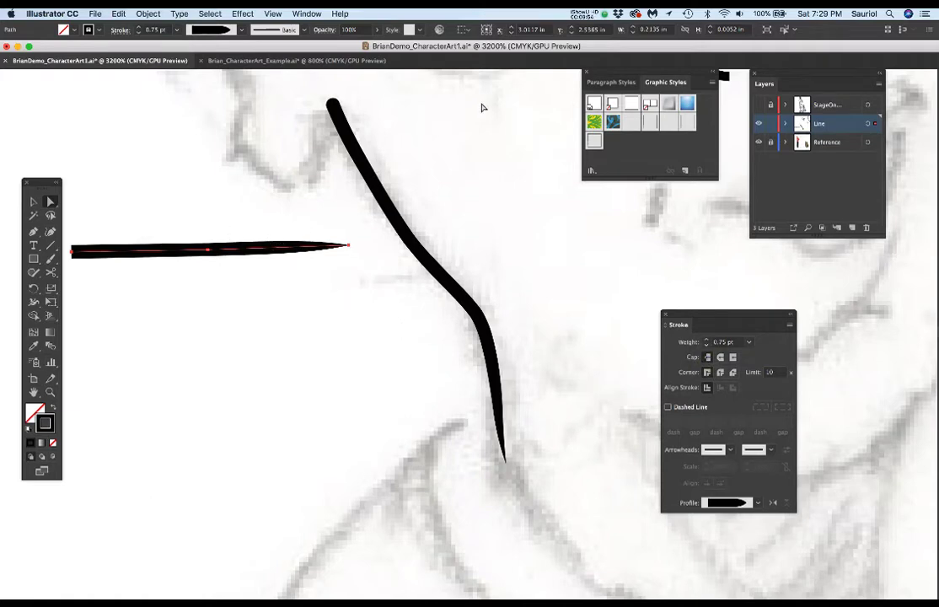
Step: Save the square-ended tapered line as a graphic style named .75_SquareEnd
left_click(713, 86)
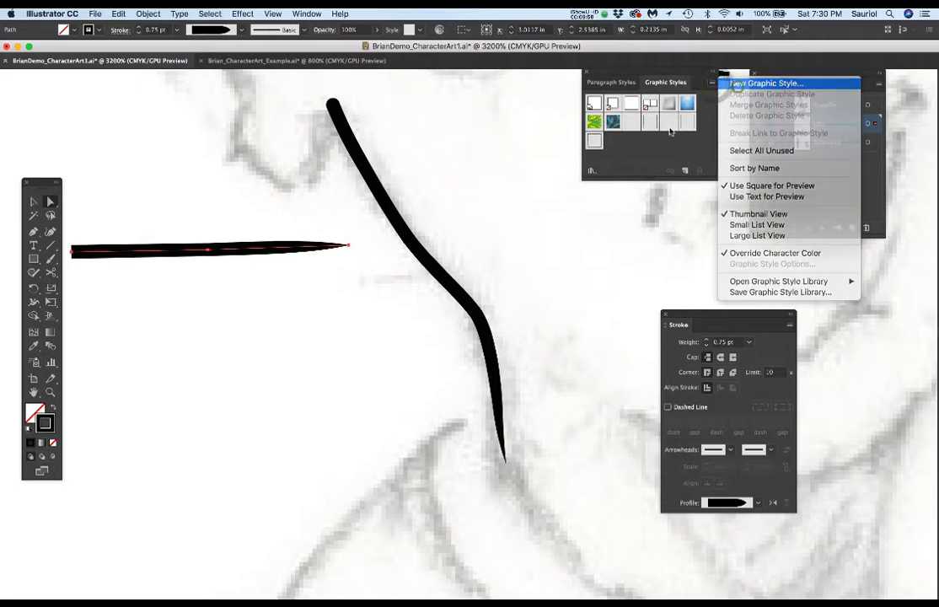
left_click(736, 83)
key("BackSpace")
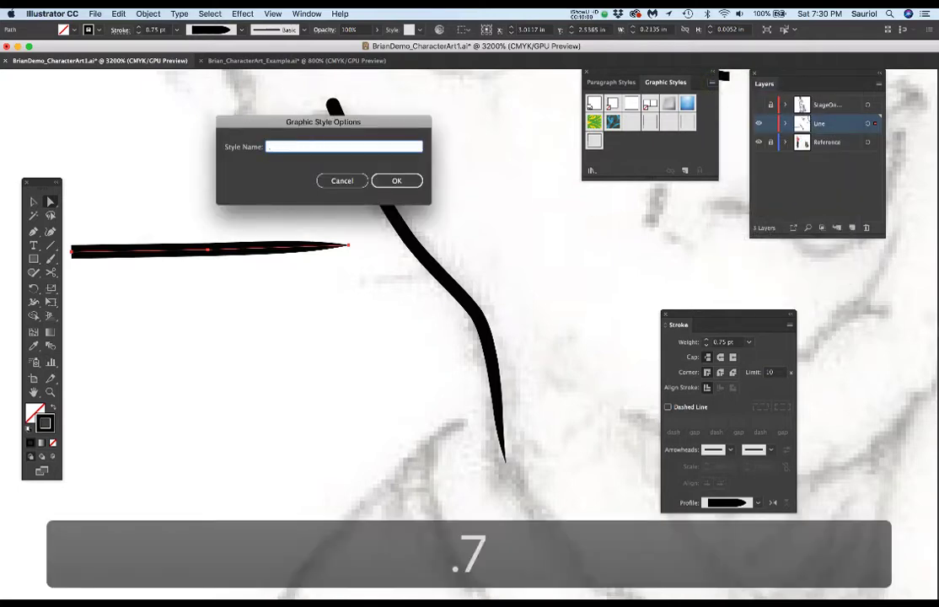
type(".75_")
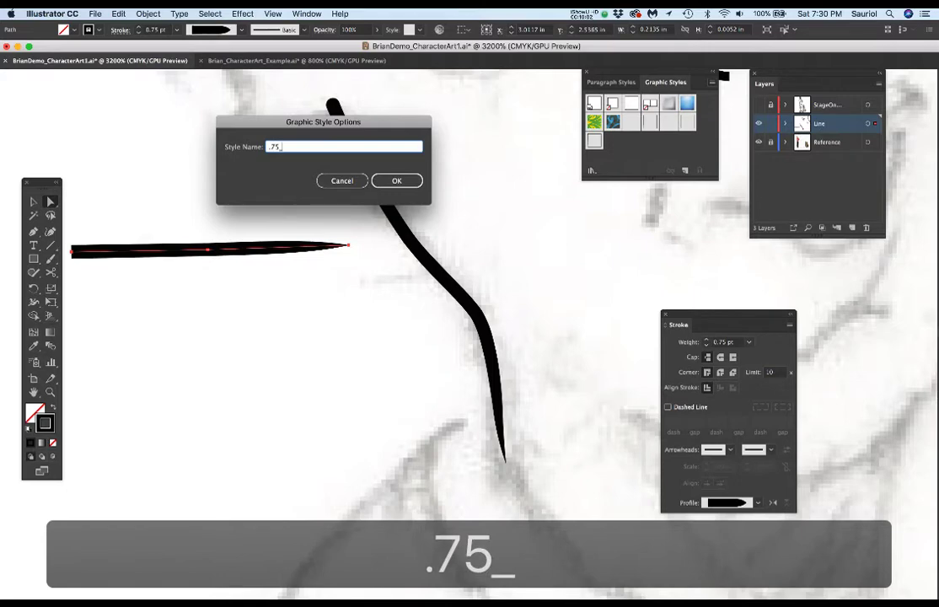
type("Square")
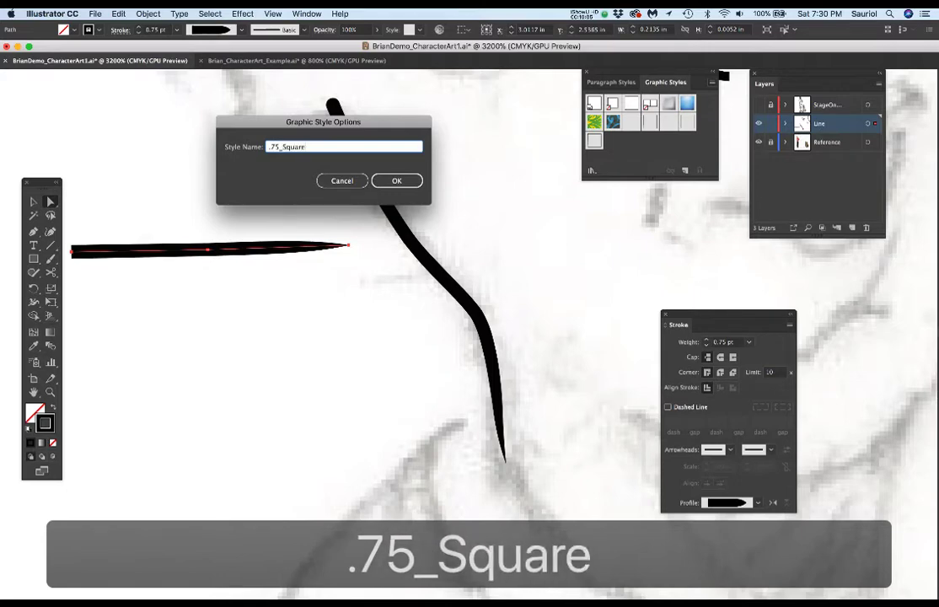
key("Return")
type("E")
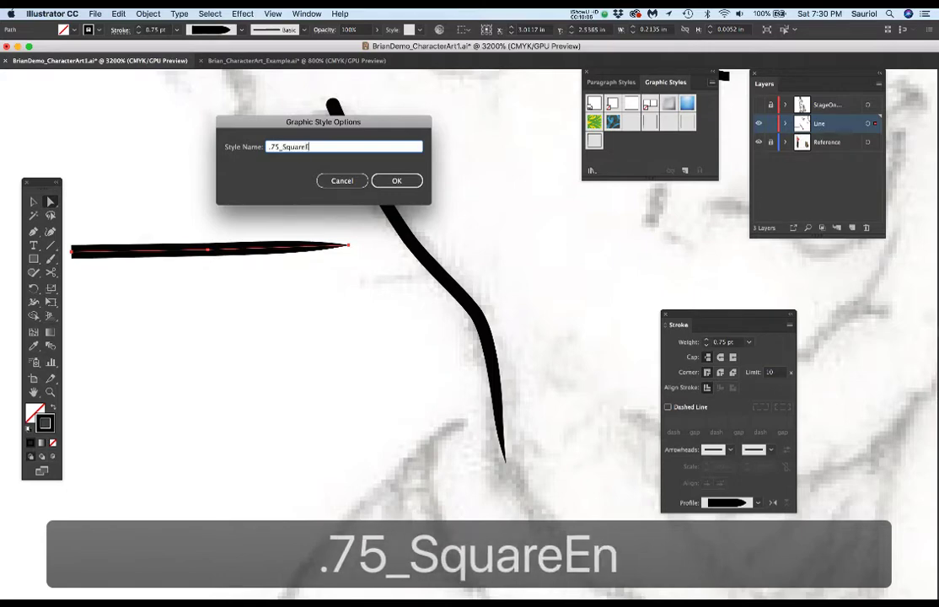
type("nd")
key("Return")
Step: Delete the horizontal sample line and select the thick jaw line
key("s")
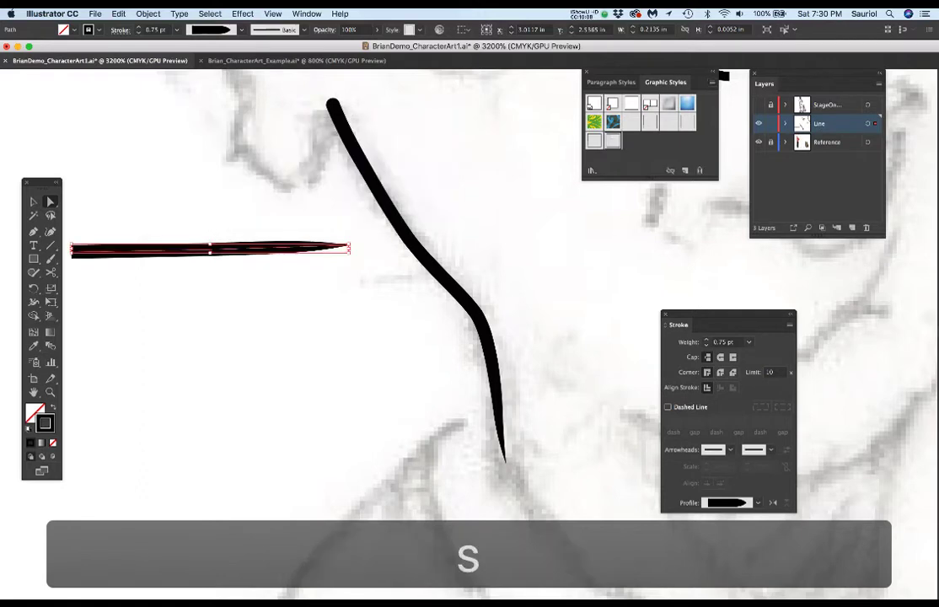
key("Delete")
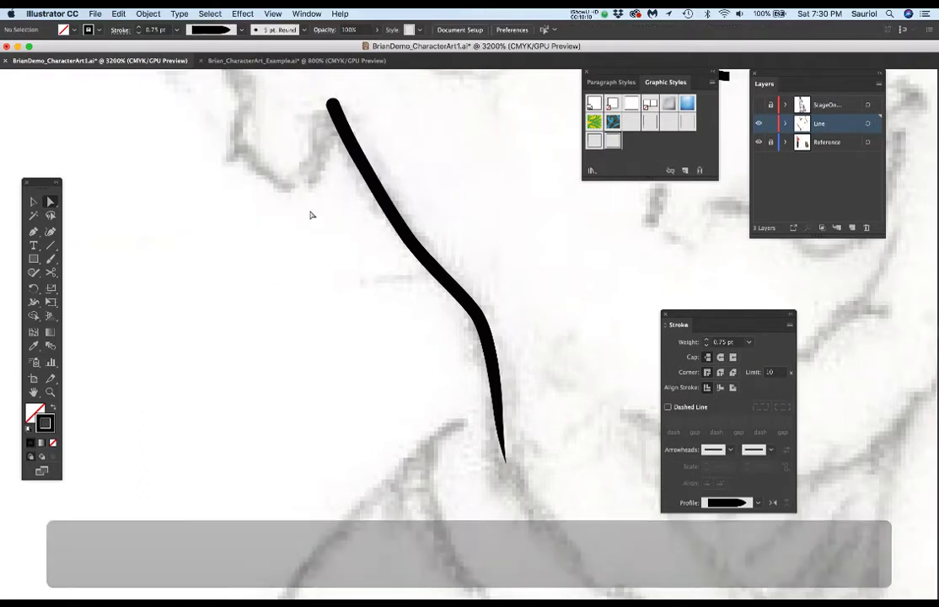
left_click(384, 212)
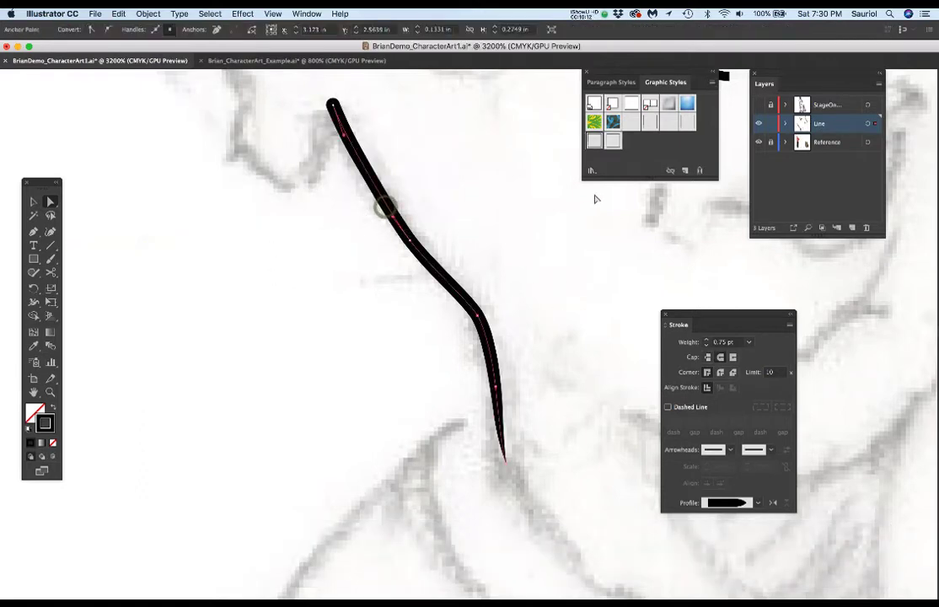
Step: Compare the .75_OneSideTapered style on the thick jaw line and settle on the .75_SquareEnd graphic style
left_click(596, 140)
left_click(613, 140)
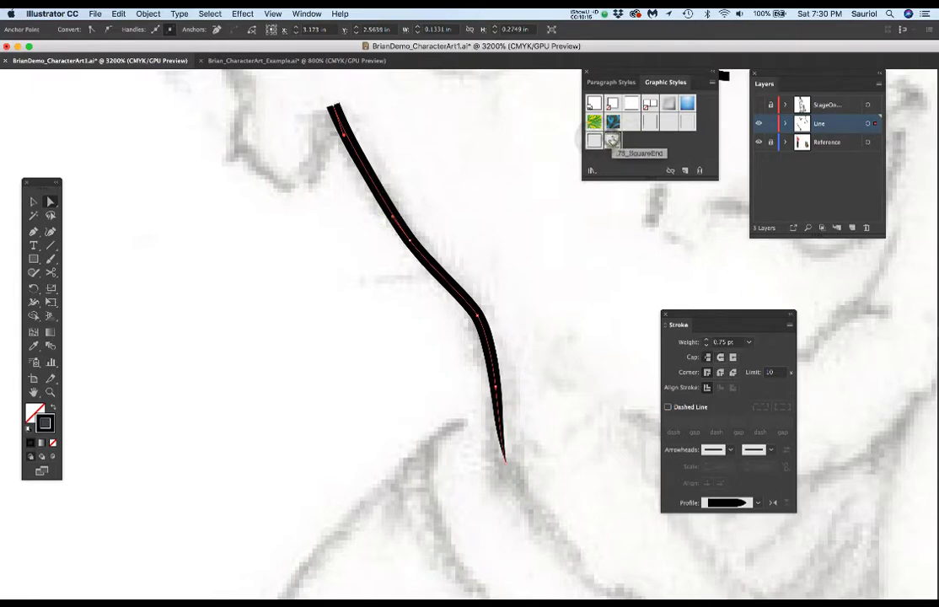
Step: Try a 5 pt stroke weight on the jaw line, undo it, and deselect the line
scroll(499, 237, "down", 2)
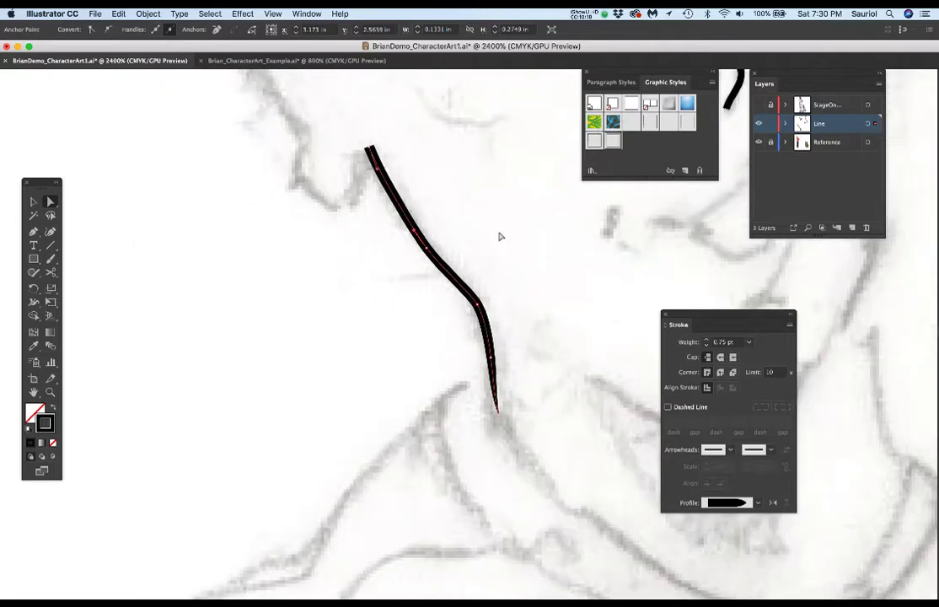
scroll(468, 242, "up", 5)
scroll(468, 243, "right", 3)
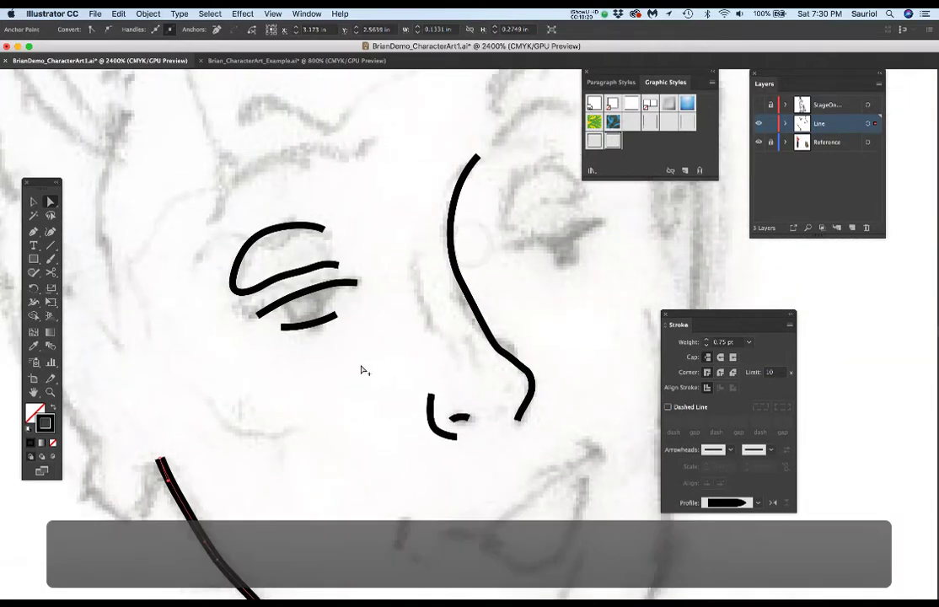
scroll(524, 430, "right", 2)
key("p")
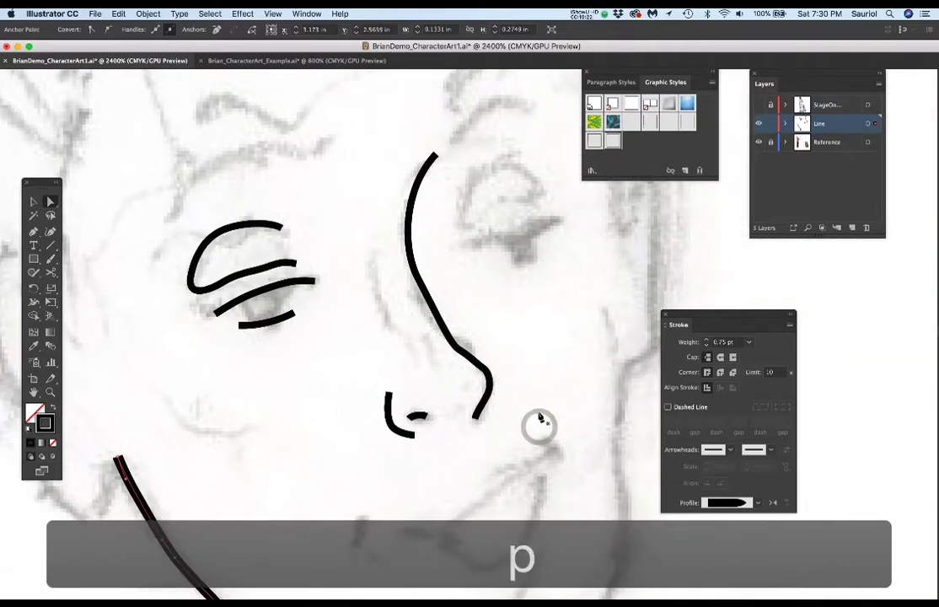
left_click(750, 343)
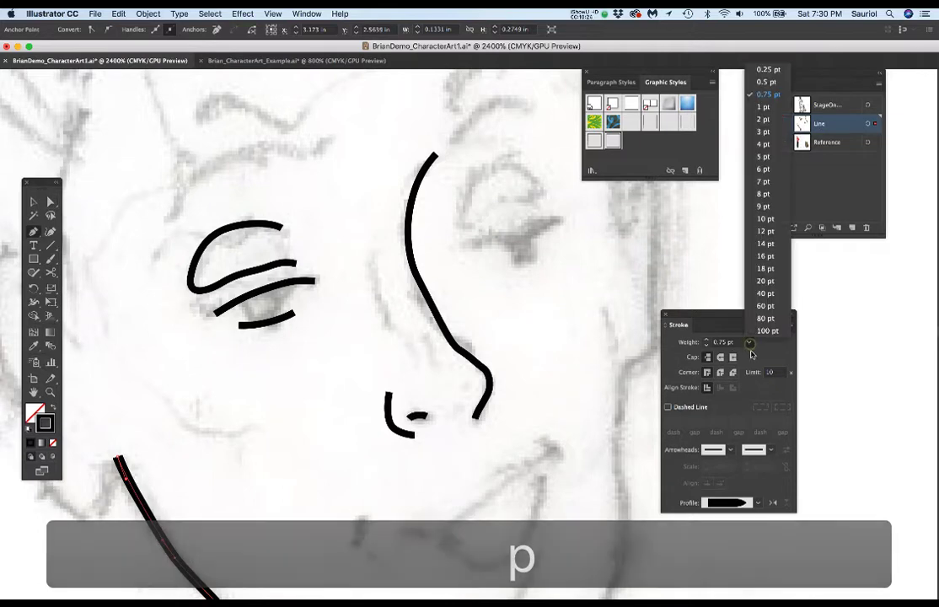
left_click(764, 158)
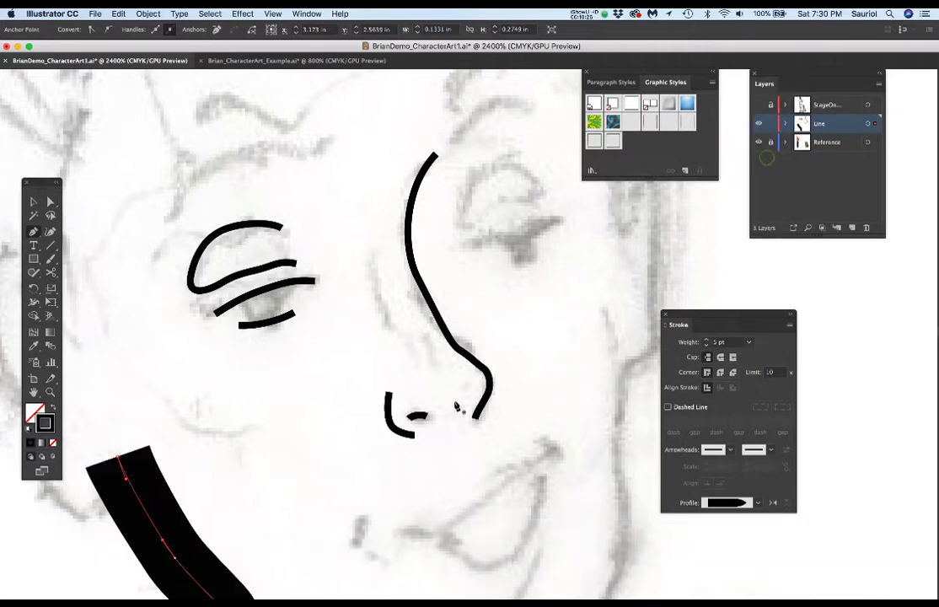
key("super+z")
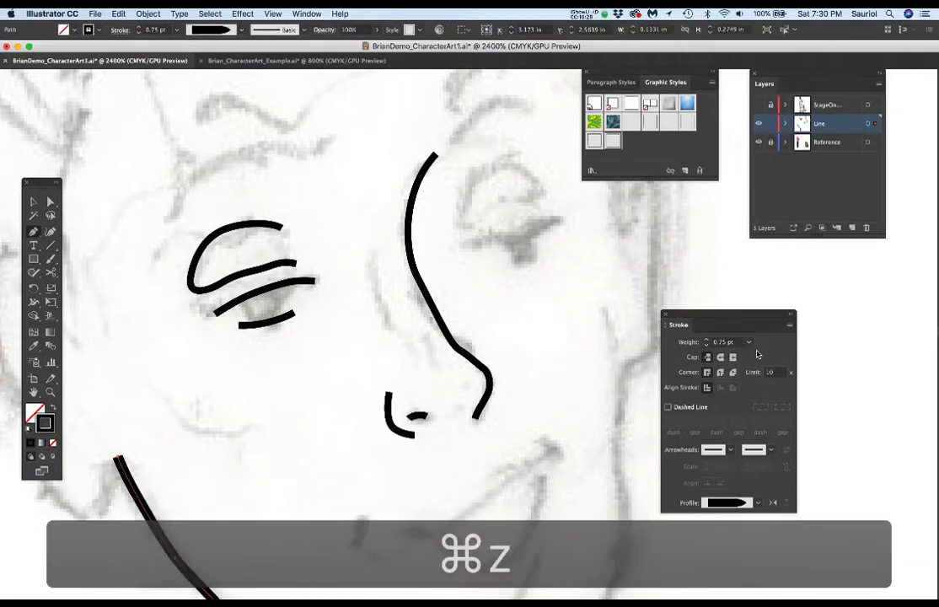
left_click(589, 348)
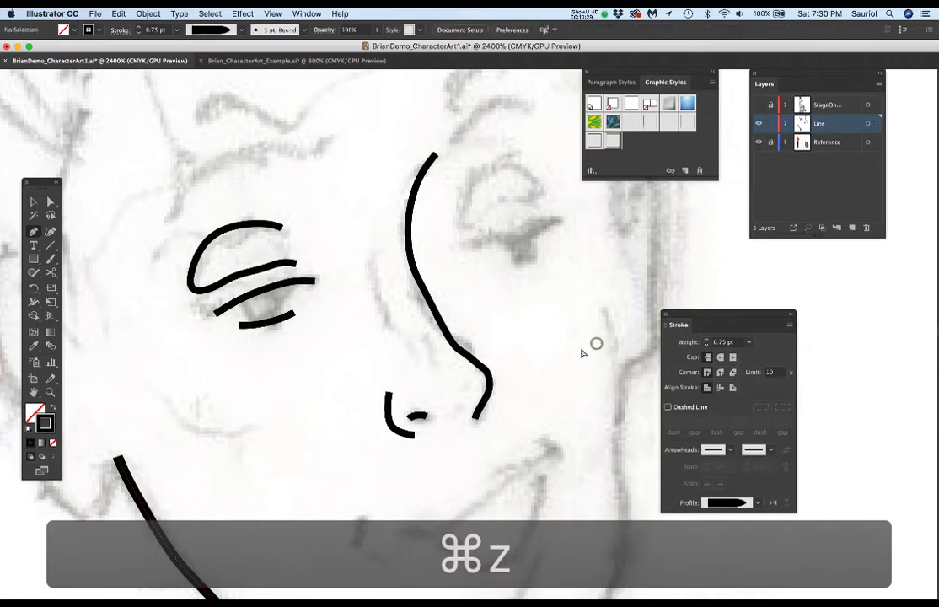
Step: Set a 0.5 pt stroke and draw two short Pen lines, one beside the nose tip and one slanting down the near cheek
left_click(749, 343)
left_click(766, 81)
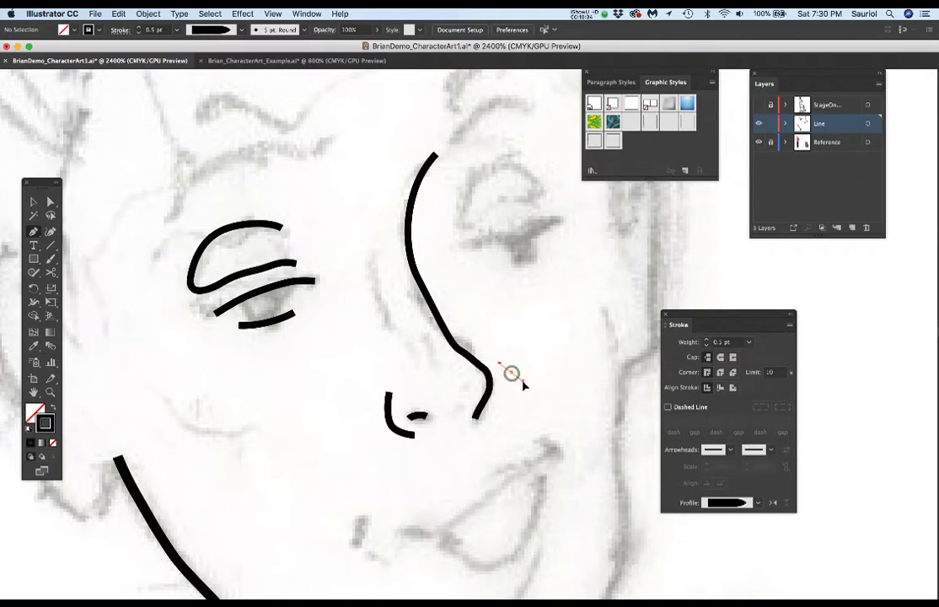
left_click(570, 403)
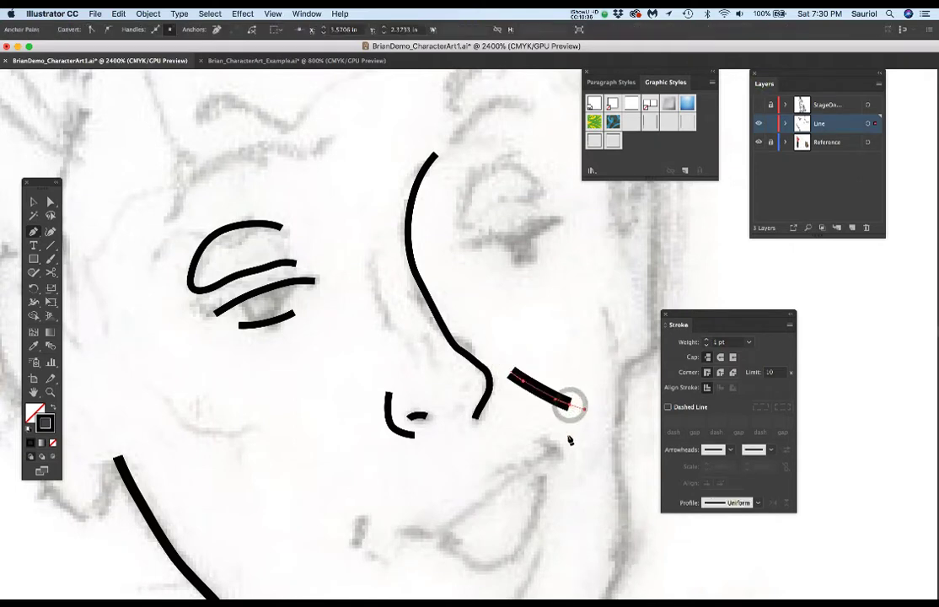
key("Escape")
left_click_drag(352, 411, 347, 444)
left_click(329, 509)
left_click(387, 477, "ctrl")
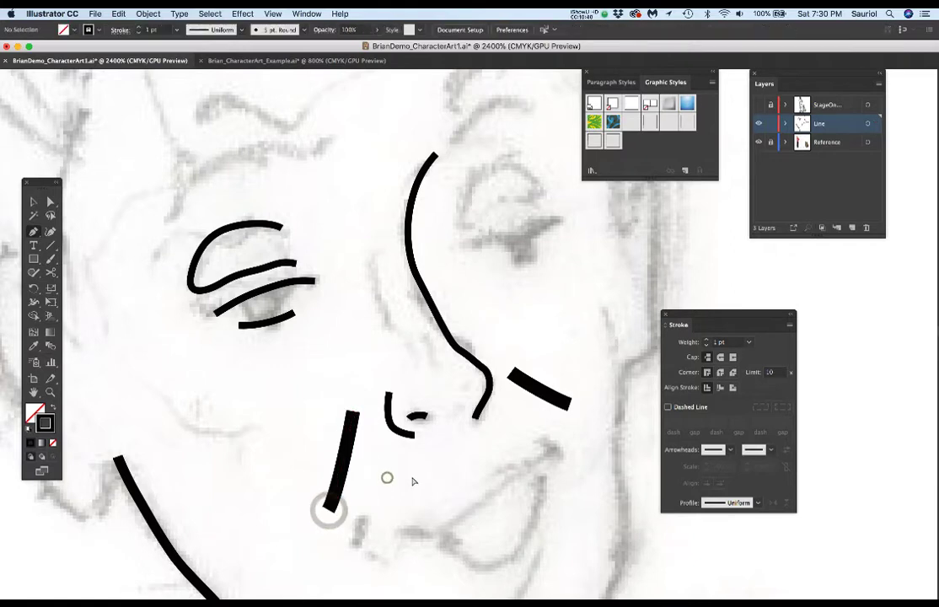
Step: Set the stroke weight of both new cheek lines to 0.5 pt
left_click(344, 463, "ctrl")
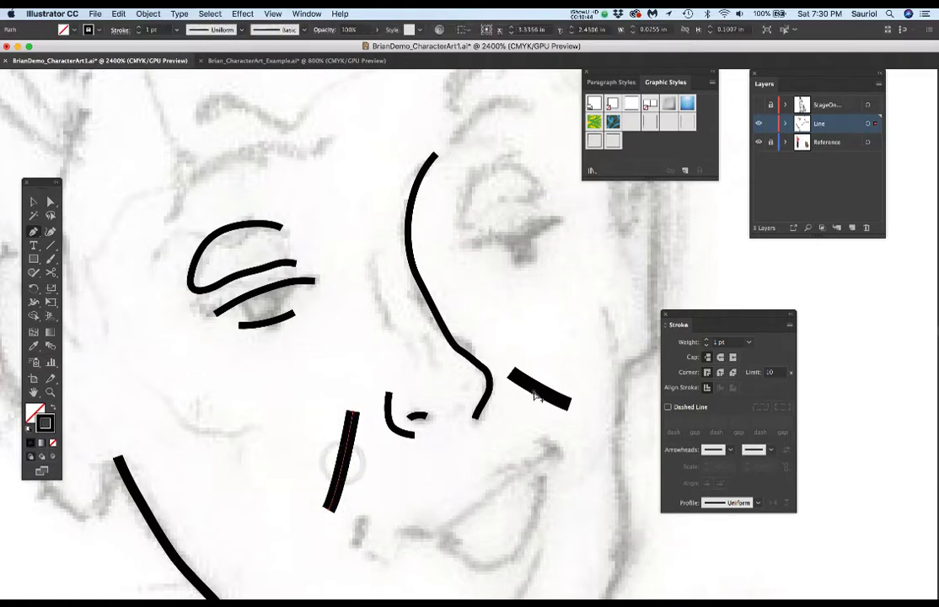
left_click(748, 341)
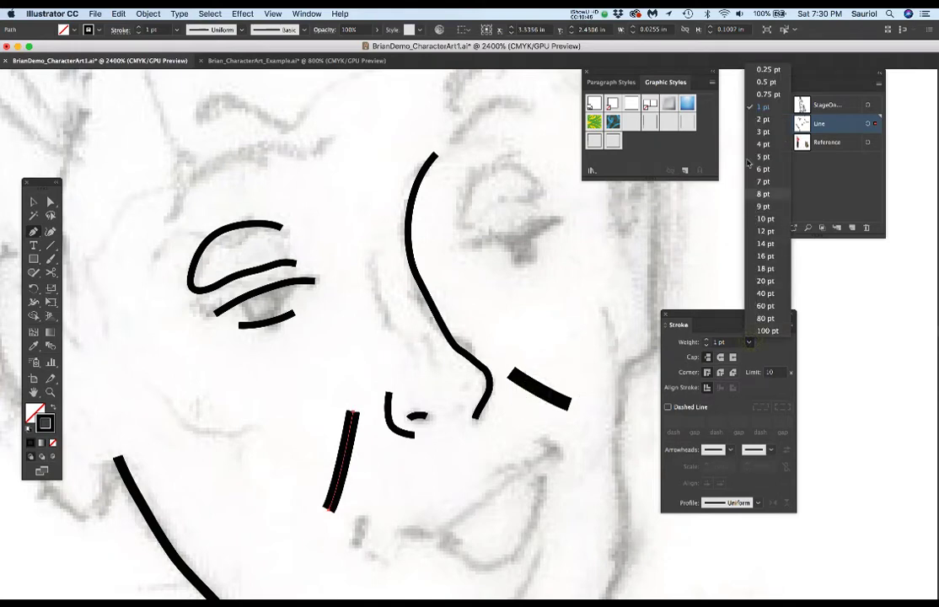
left_click(756, 94)
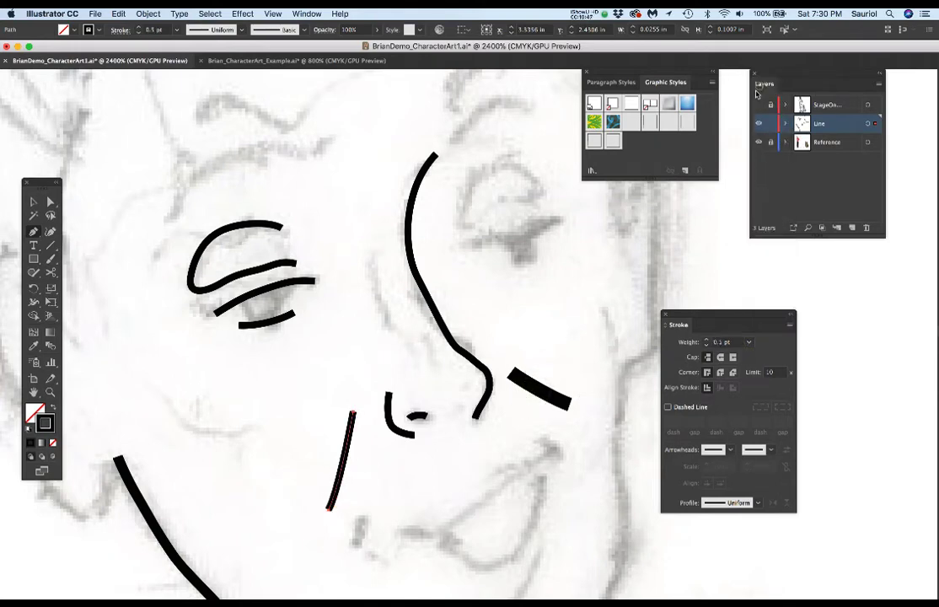
key("ctrl+z")
left_click(539, 389, "ctrl")
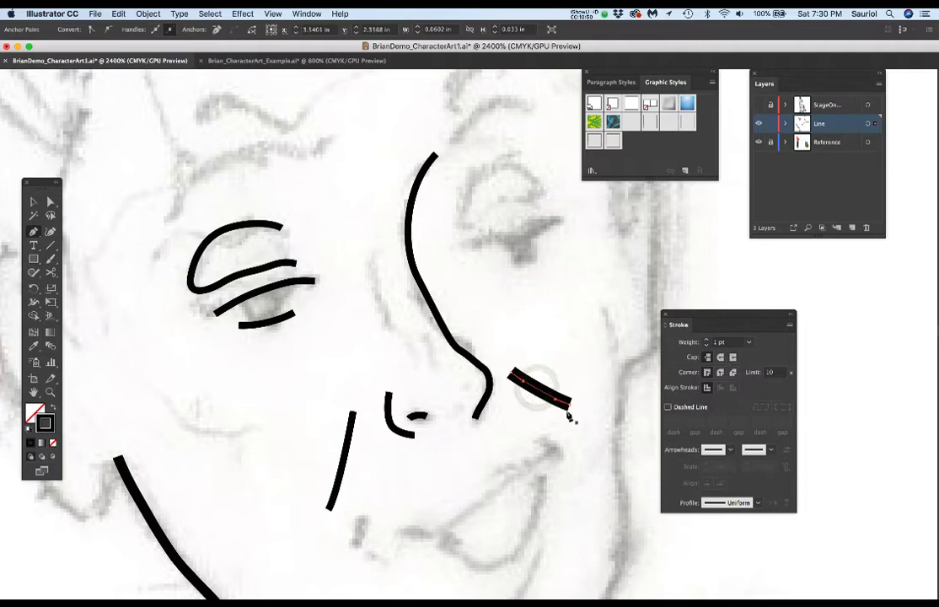
left_click(748, 343)
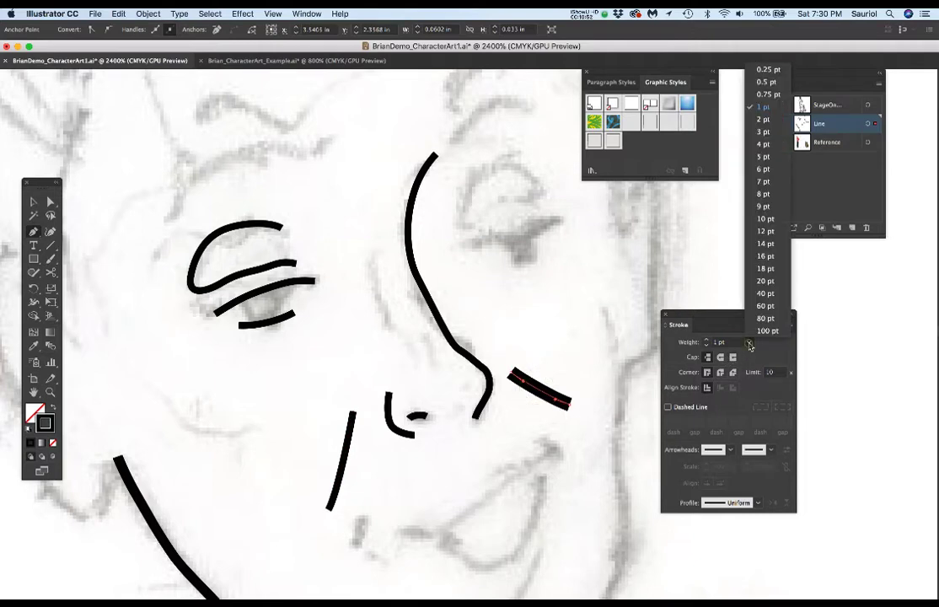
left_click(758, 84)
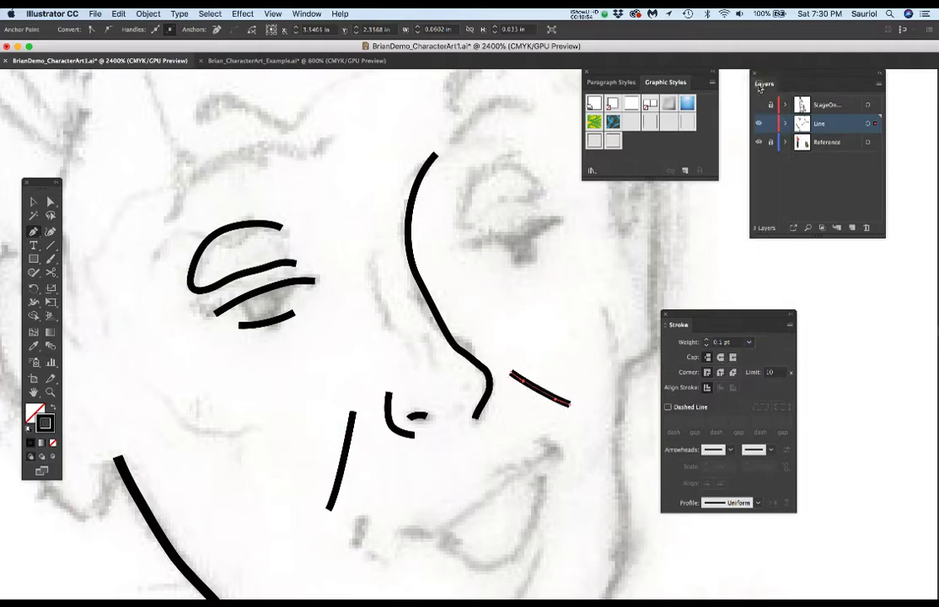
Step: Apply the 0.25 pt tapered graphic style to the slanting line on the near cheek
key("super+equal")
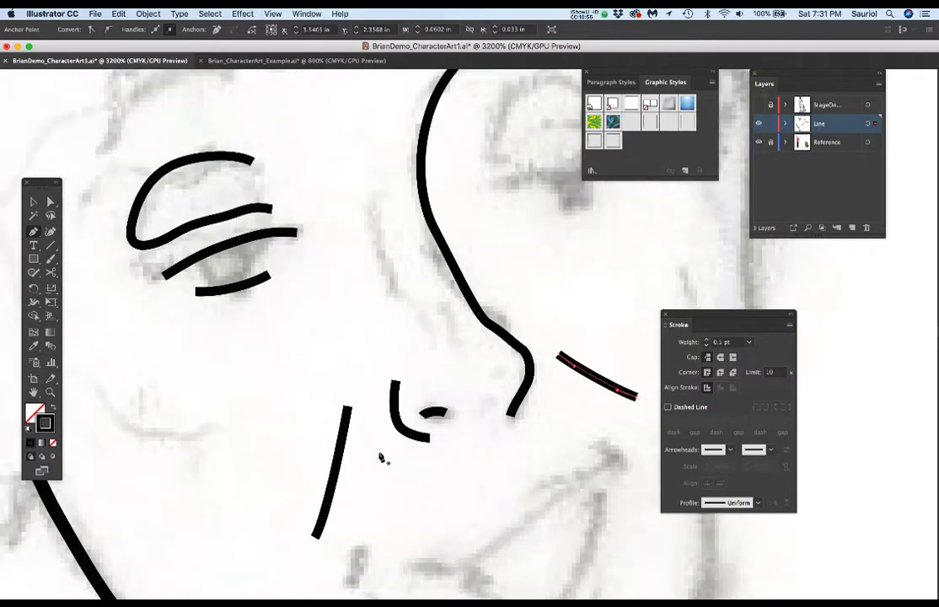
left_click_drag(280, 395, 315, 395)
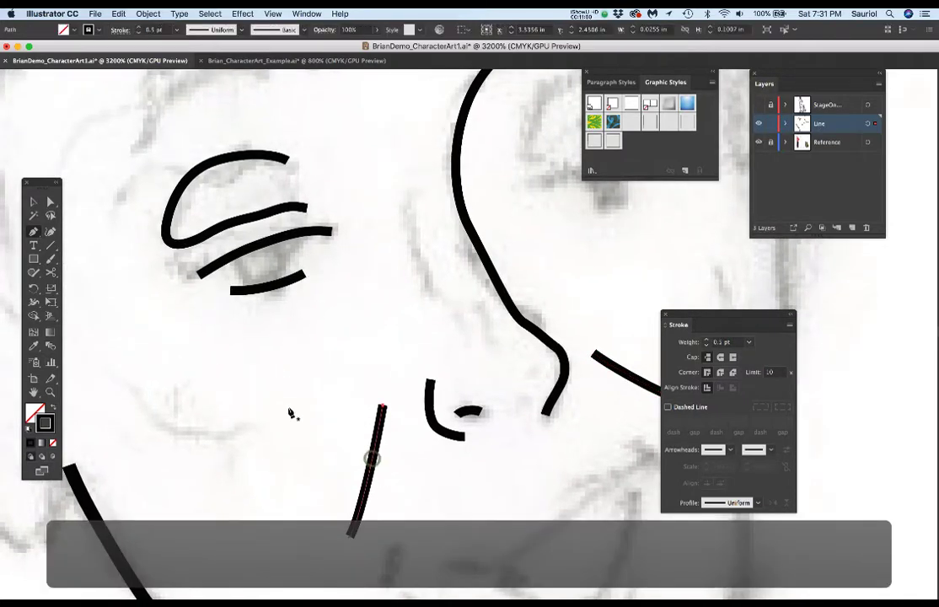
left_click(371, 456)
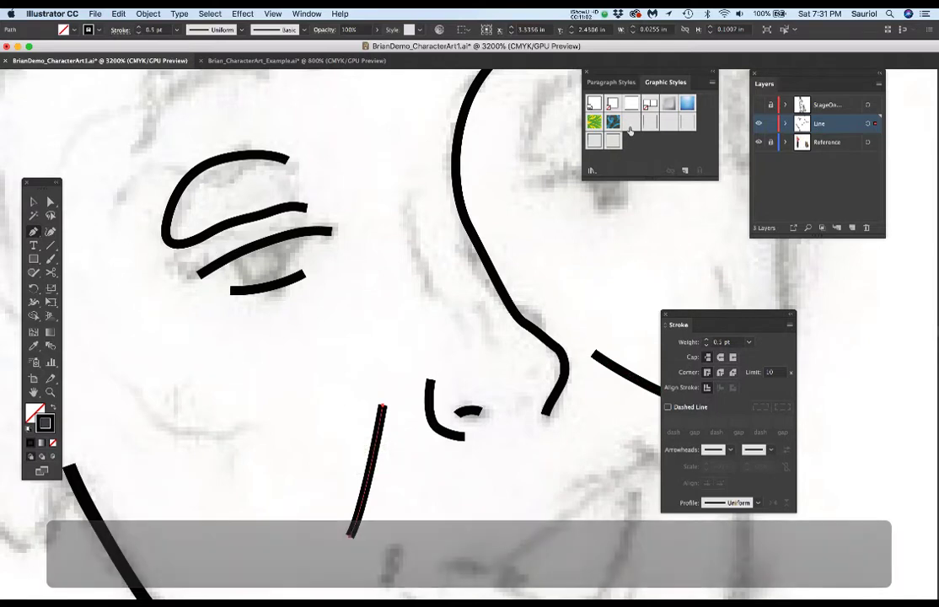
left_click(631, 123)
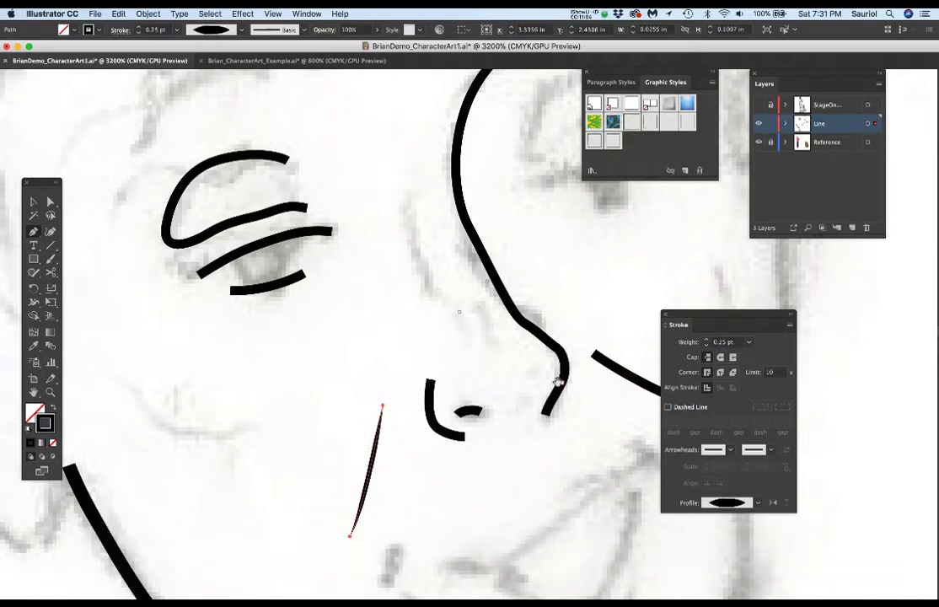
Step: Apply the .5_Tapered graphic style to the curved line around the outer nostril
left_click_drag(541, 372, 457, 312)
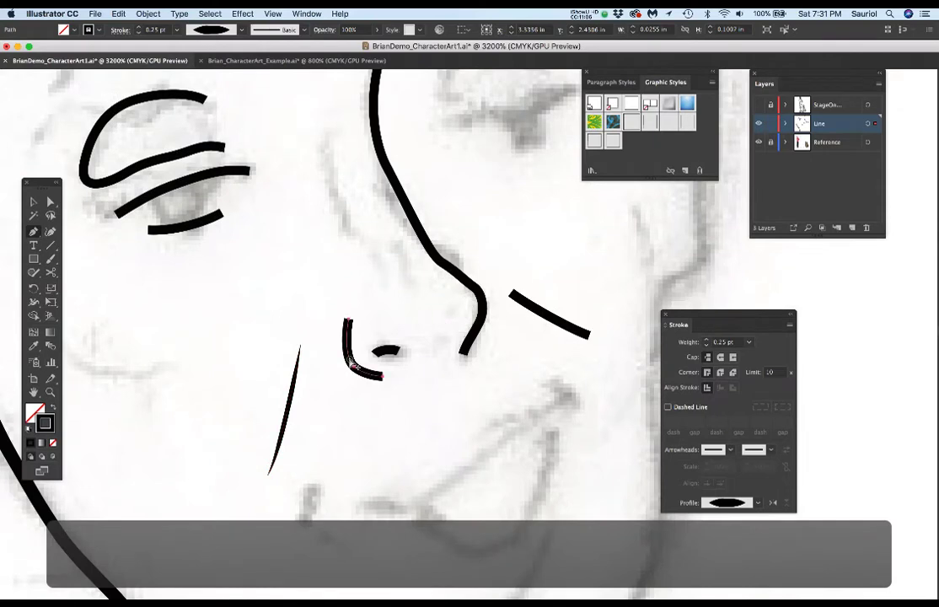
left_click(345, 362)
left_click(650, 123)
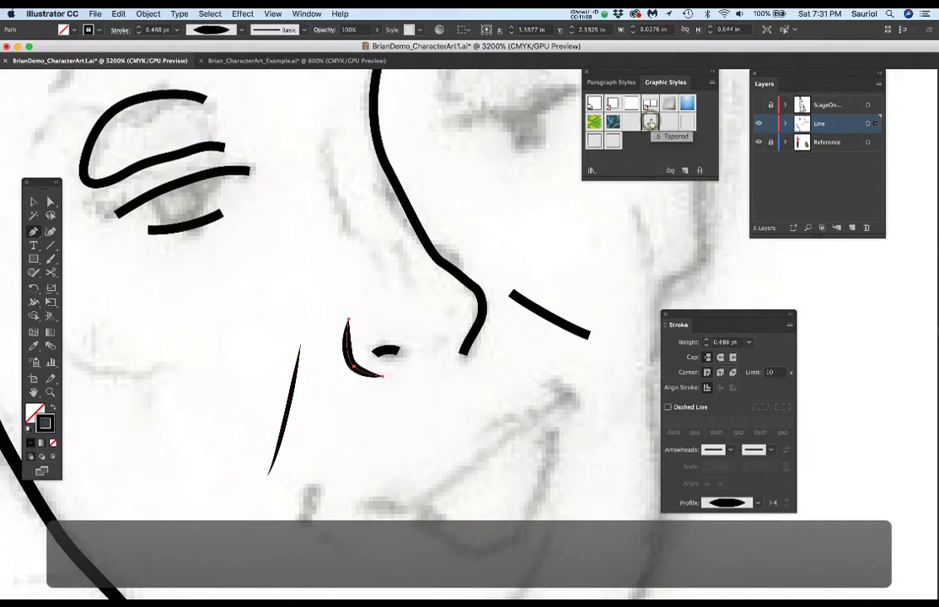
Step: Apply the .5_Tapered graphic style to the looping eyelid crease line above the near eye
scroll(410, 287, "up", 2)
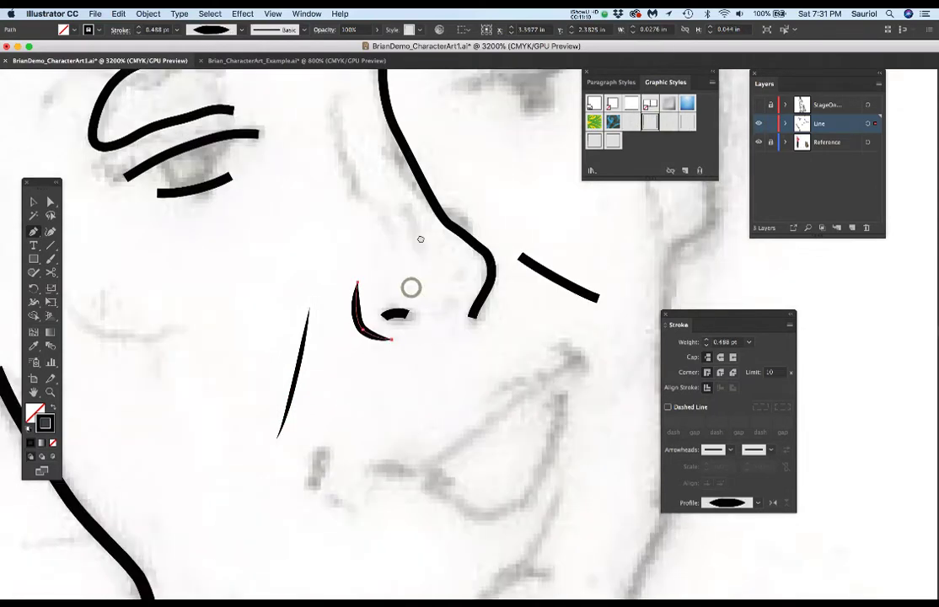
scroll(410, 287, "left", 5)
scroll(411, 287, "up", 2)
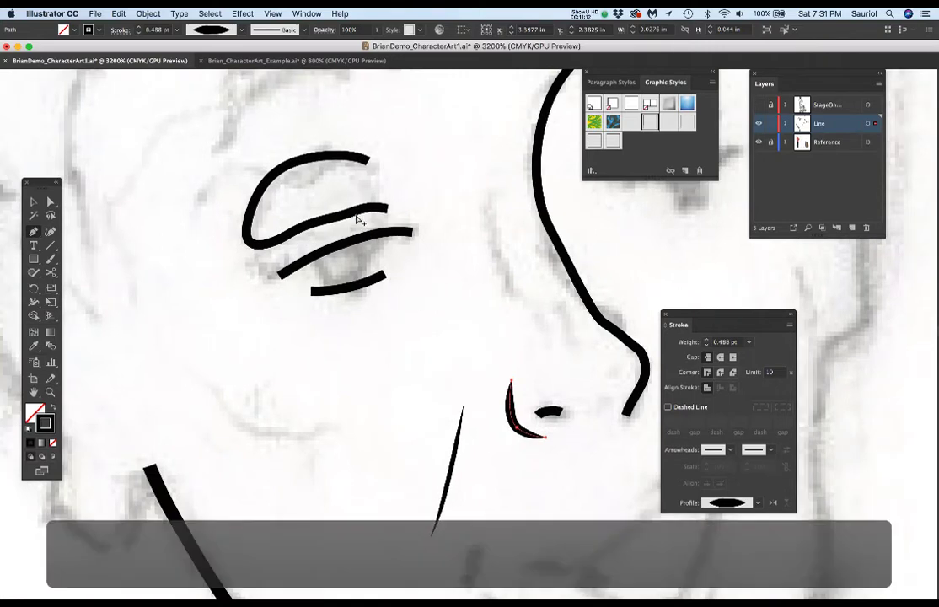
left_click(358, 216)
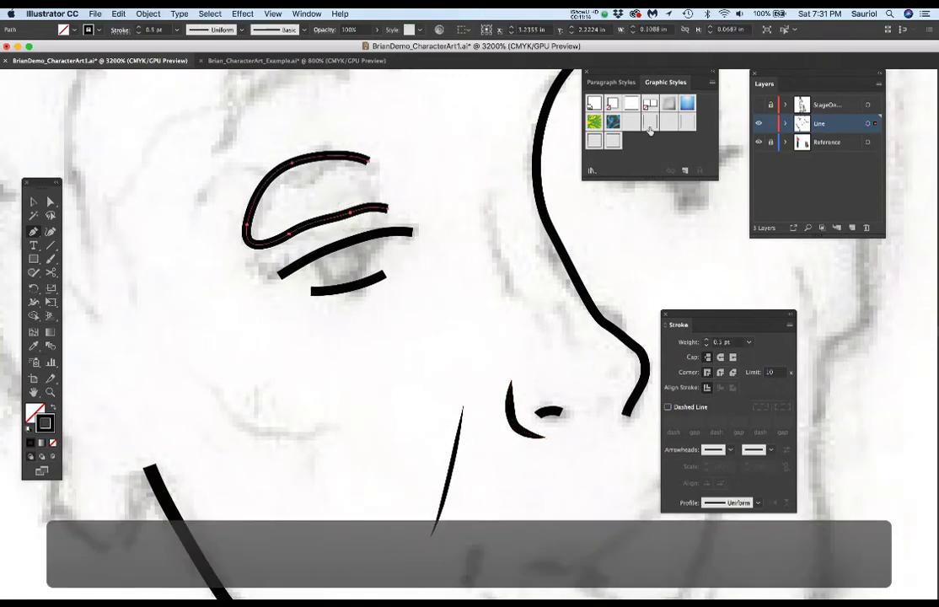
left_click(648, 123)
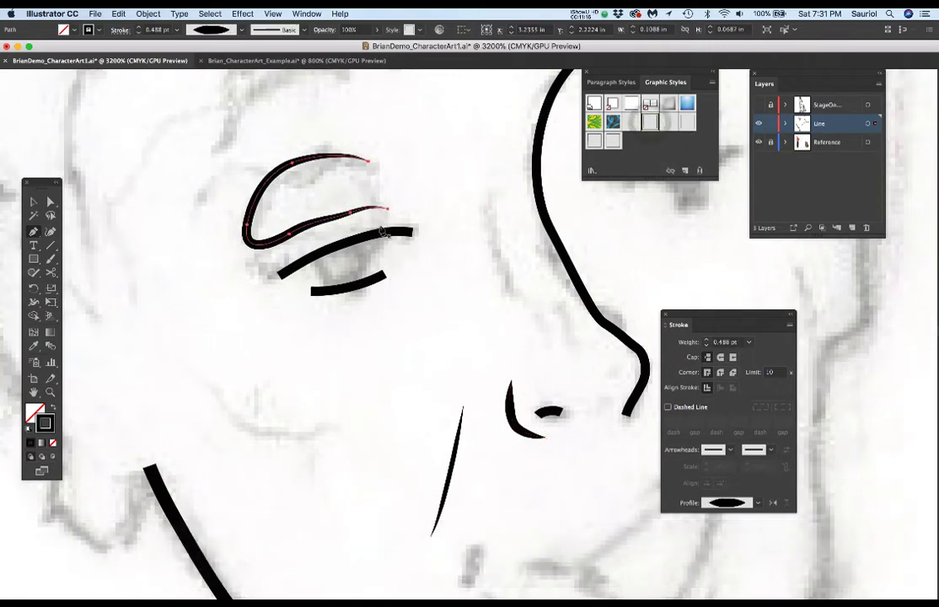
Step: Try the .75_OneSideTapered style on the upper lash line and replace it with the thinner .5_OneSideTapered style
left_click(364, 243)
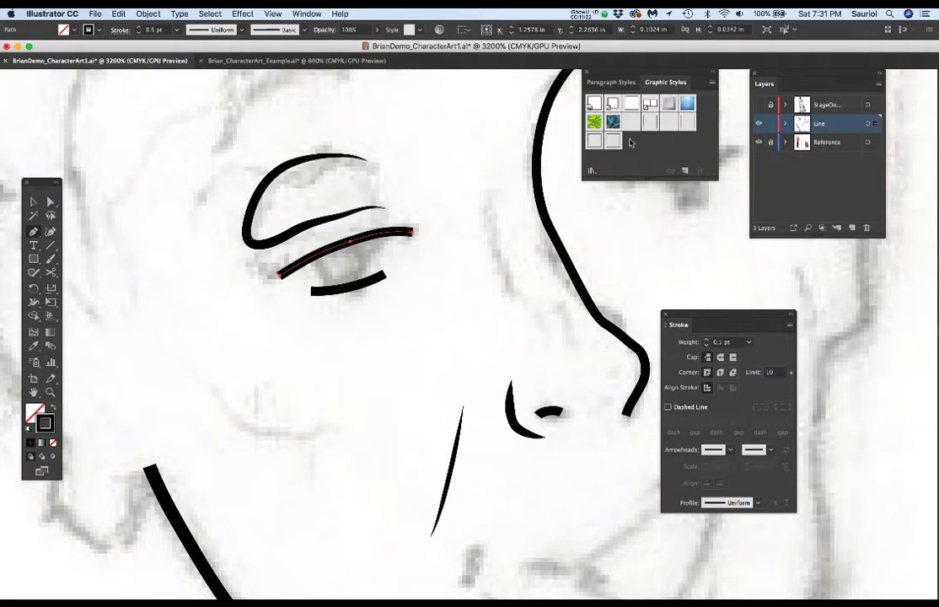
left_click(594, 142)
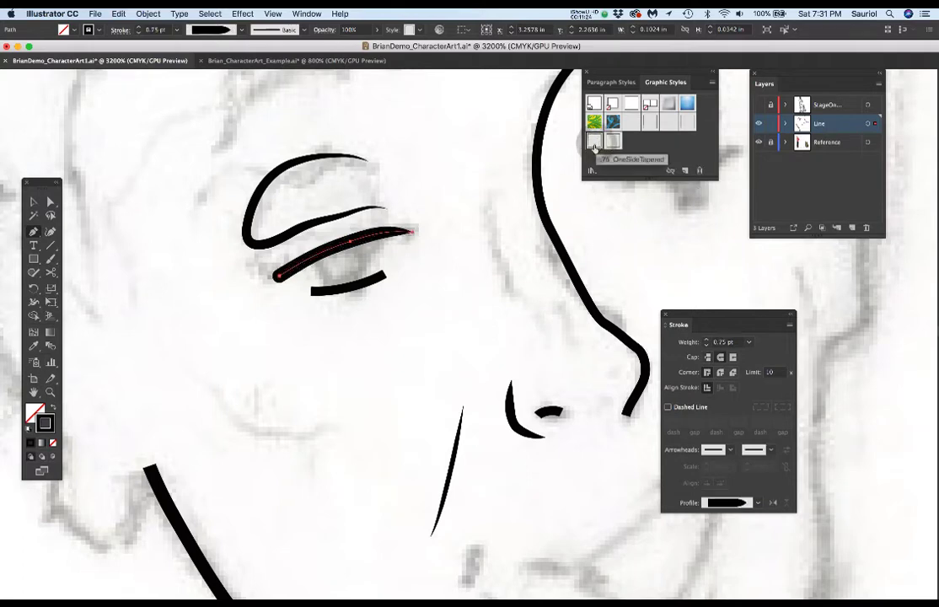
key("super+equal")
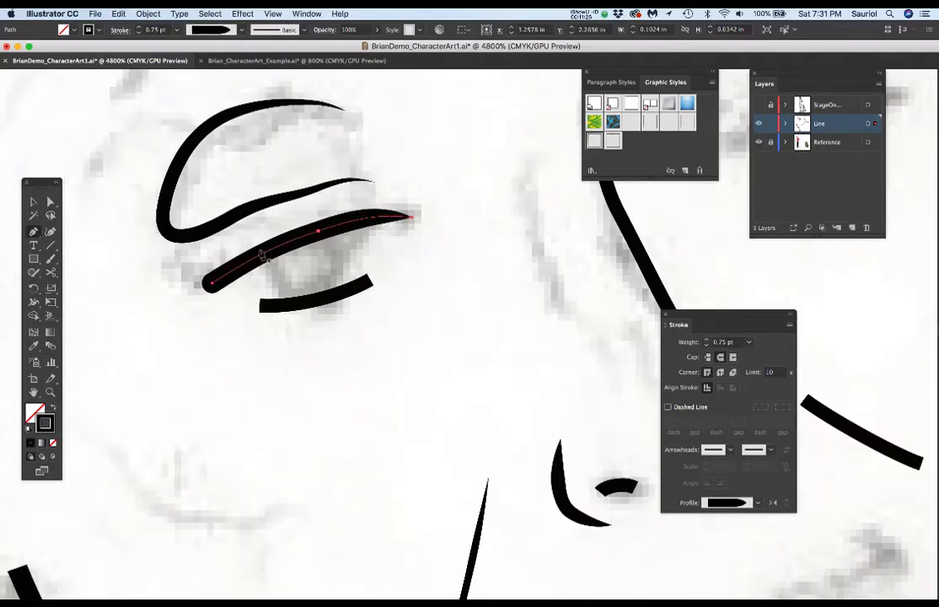
left_click(689, 124)
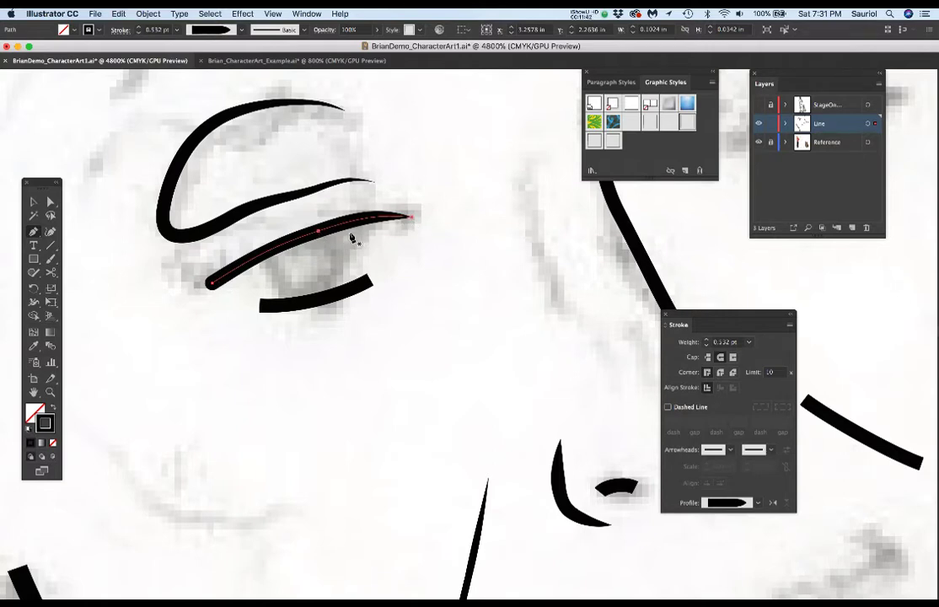
Step: Try reversing the path direction of the upper lash line, and undo the reversal
left_click(153, 11)
mouse_move(171, 259)
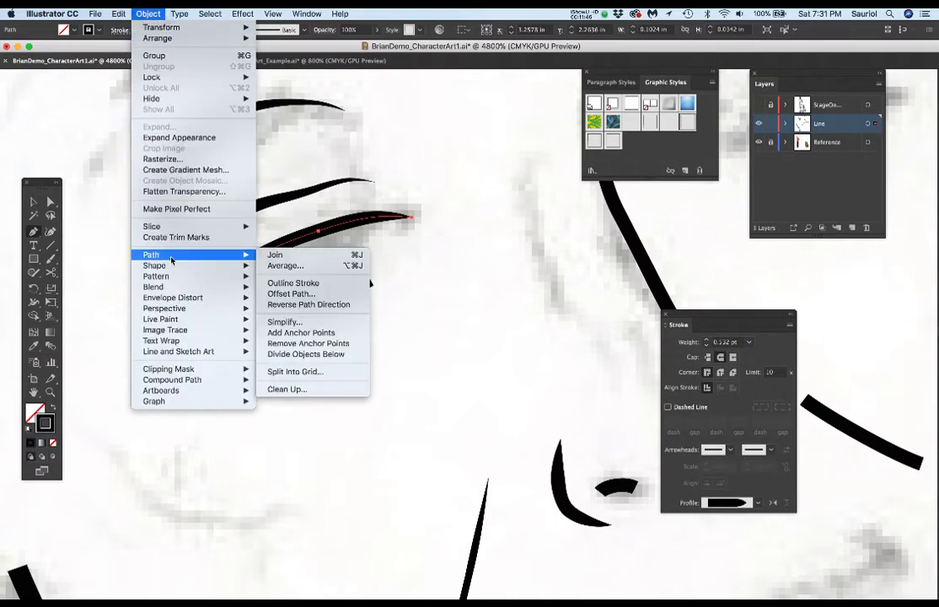
left_click(351, 311)
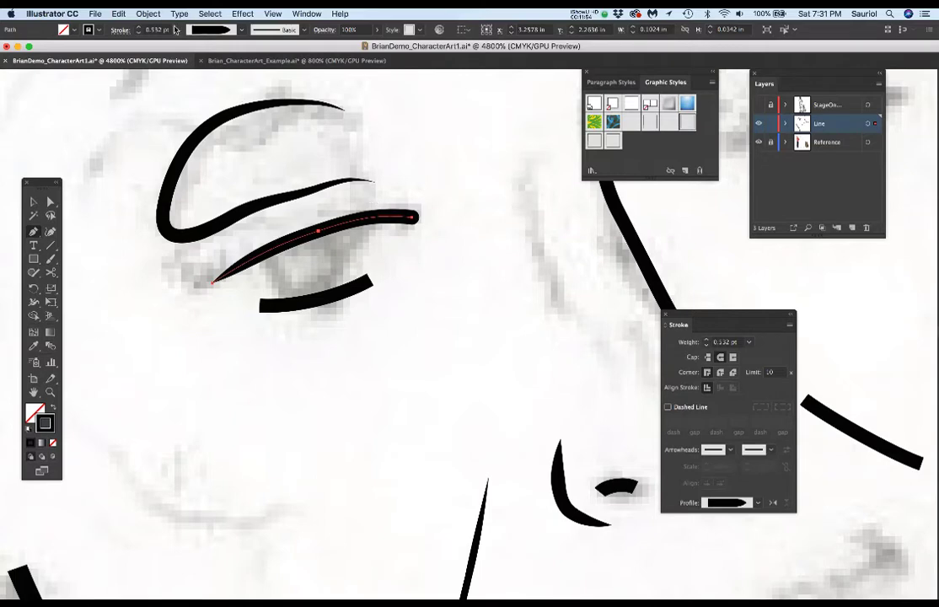
left_click(147, 14)
mouse_move(165, 258)
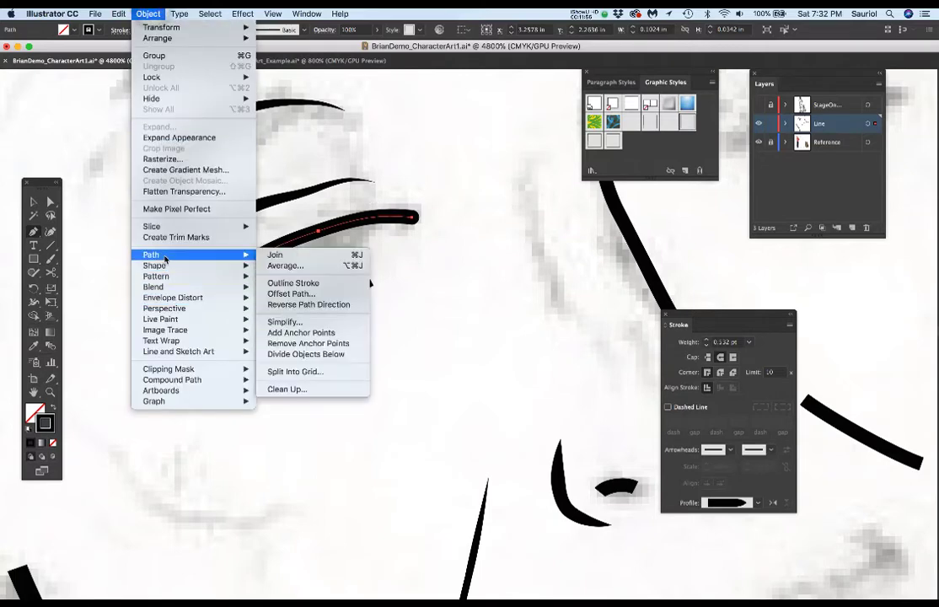
key("super+z")
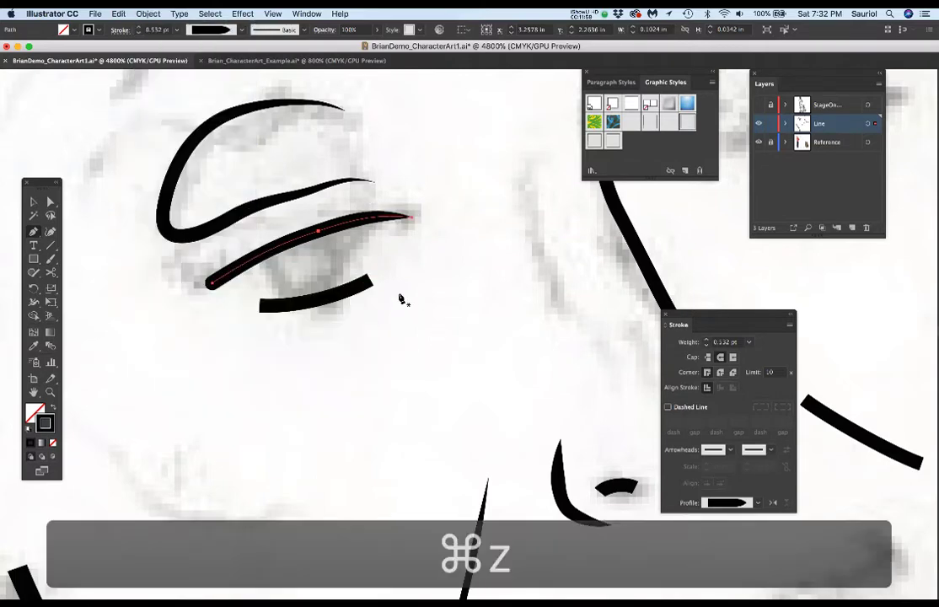
Step: Try the .5_Tapered style on the lower lash line and replace it with the thinner 0.25 pt tapered graphic style
left_click(329, 305)
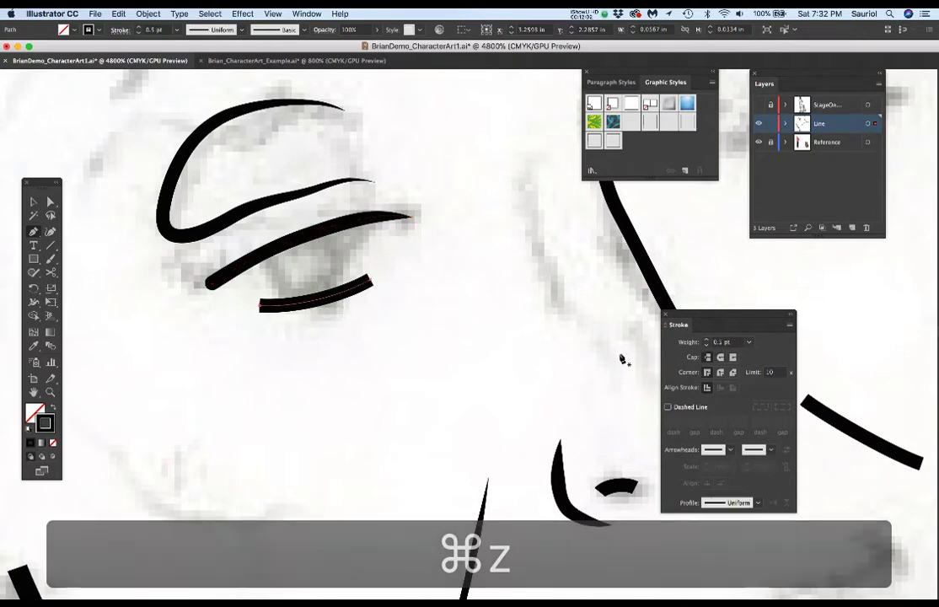
left_click(649, 124)
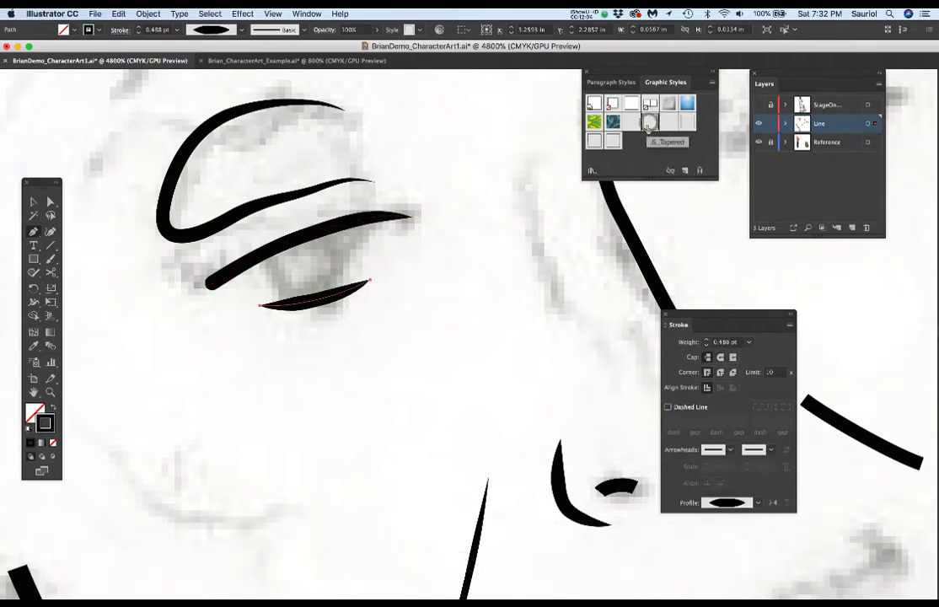
left_click(634, 125)
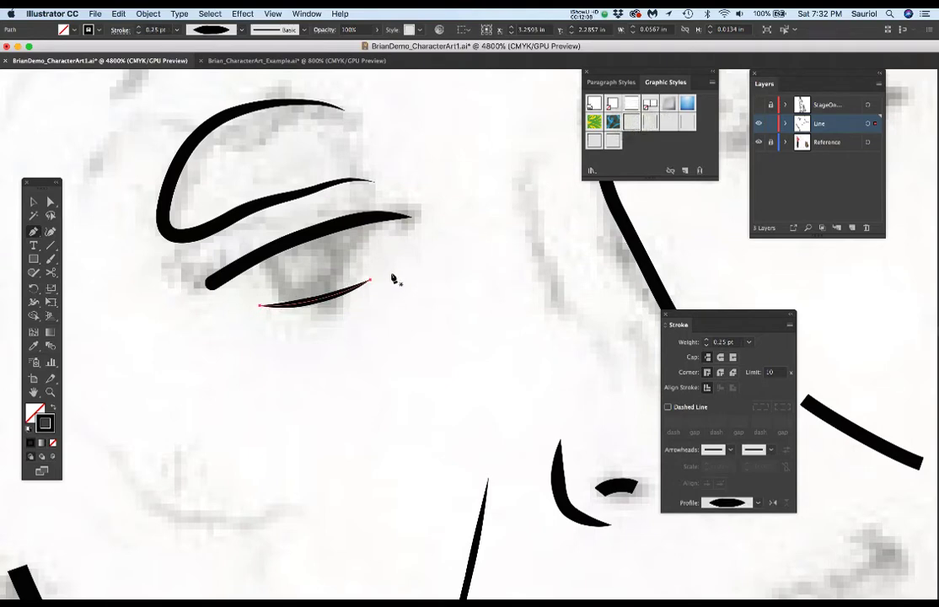
Step: Switch to the Brian_CharacterArt_Example.ai document and enlarge its Layers panel to list all the layers
key("super+minus")
key("super+minus")
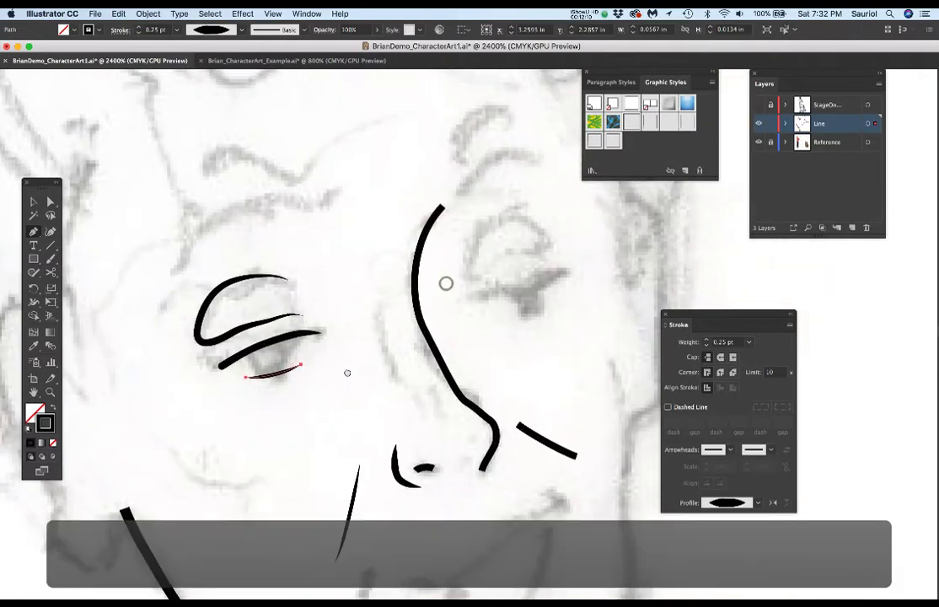
key("super+minus")
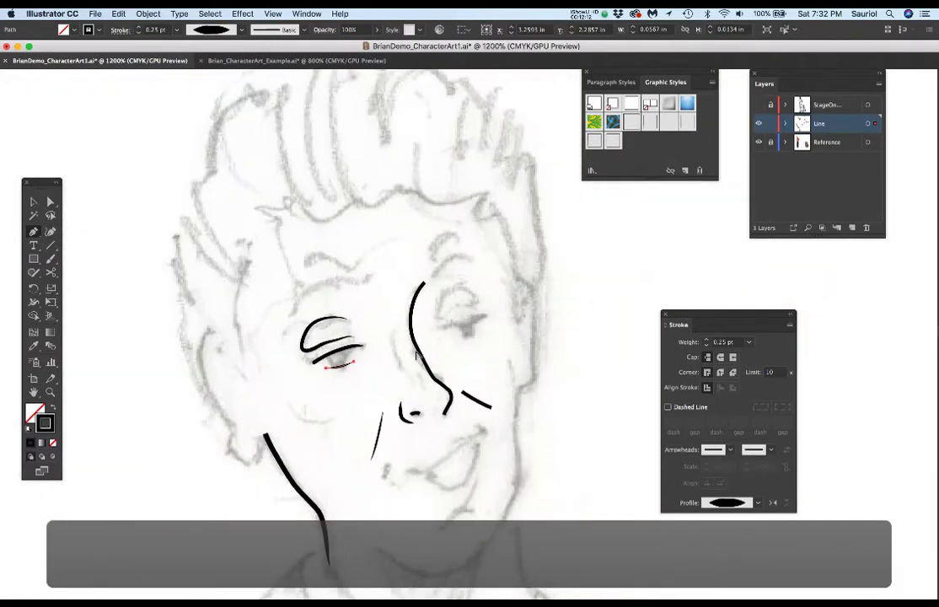
key("super+minus")
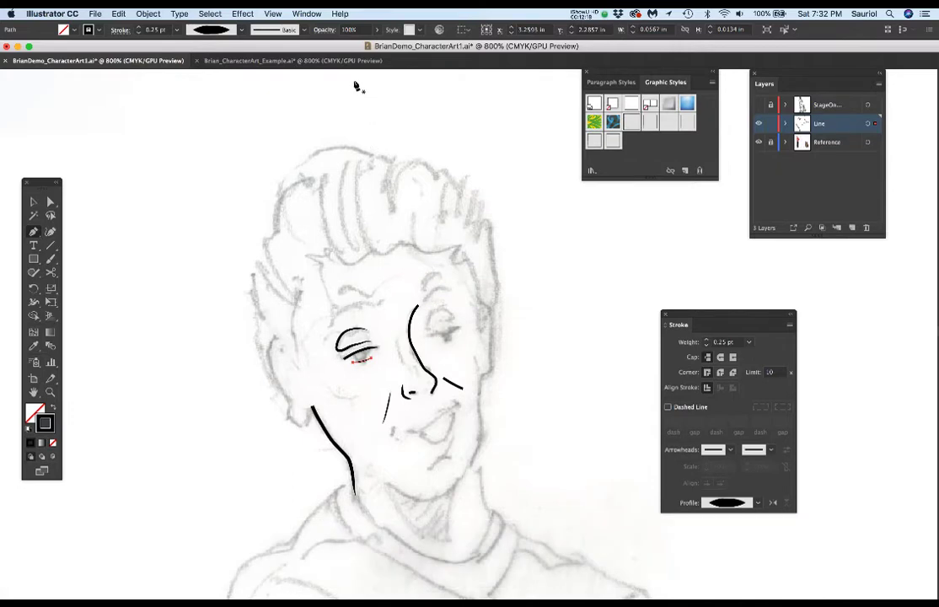
left_click(288, 63)
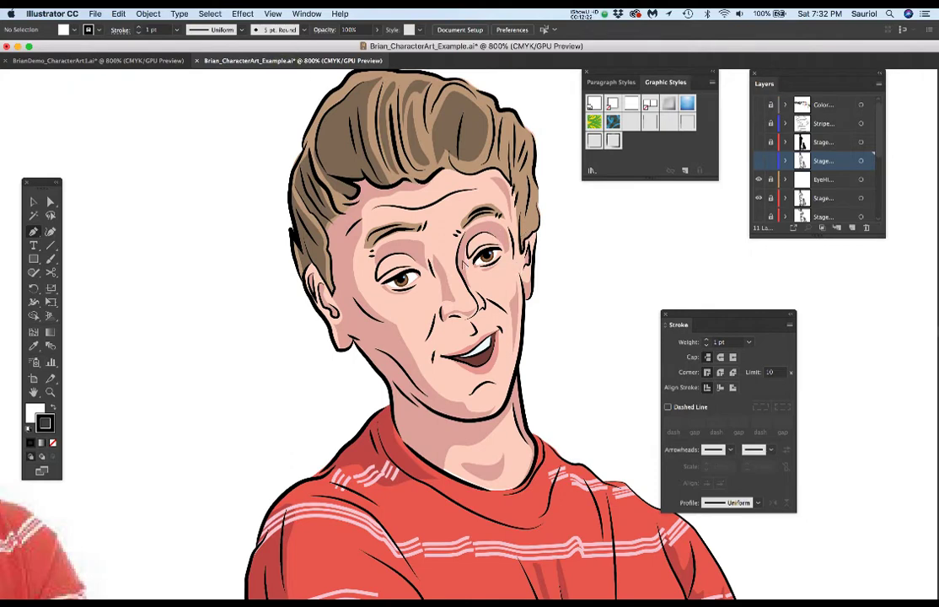
key("super+equal")
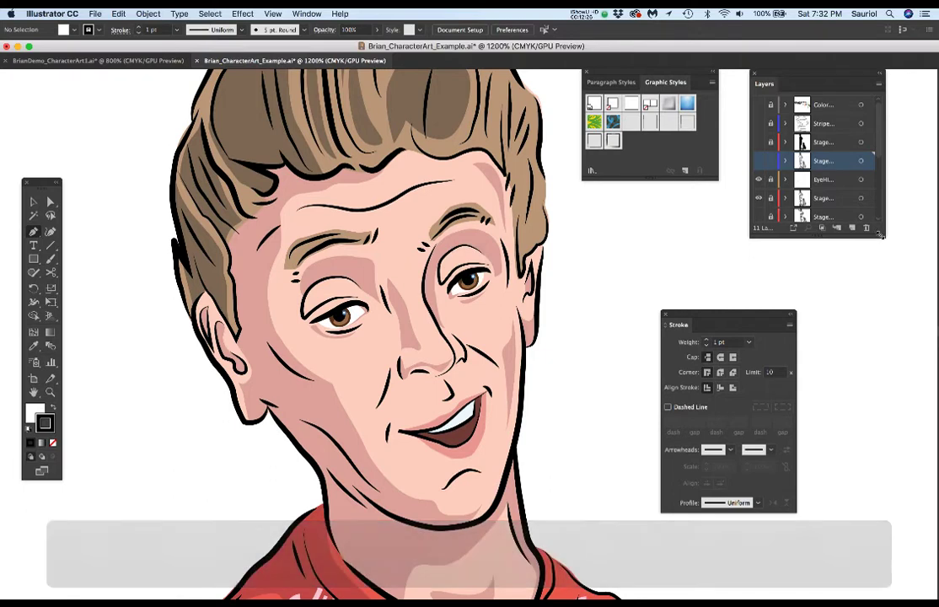
left_click_drag(878, 236, 895, 406)
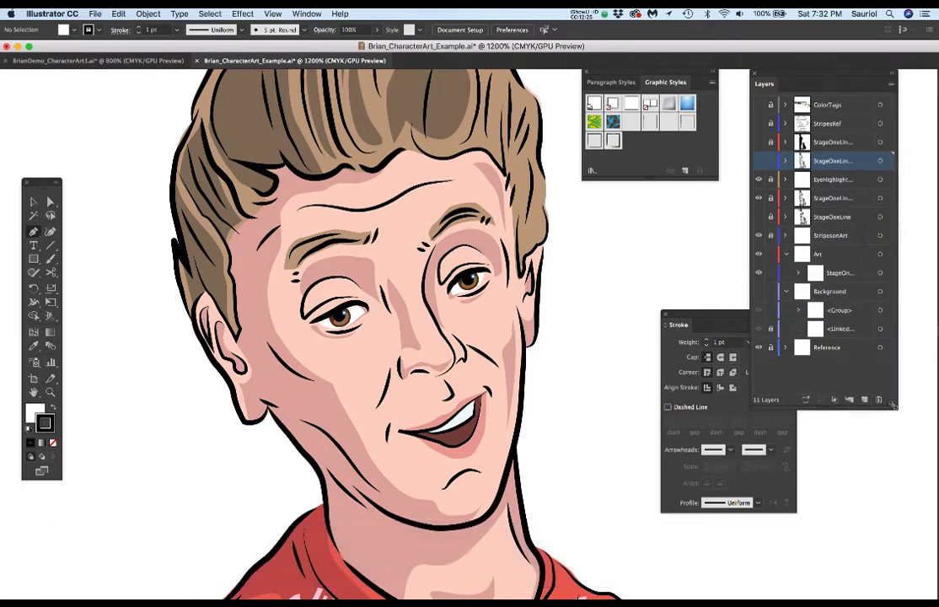
Step: Hide the Art layer, expand the Reference layer and show its scanned sketch beneath the line art
left_click(759, 257)
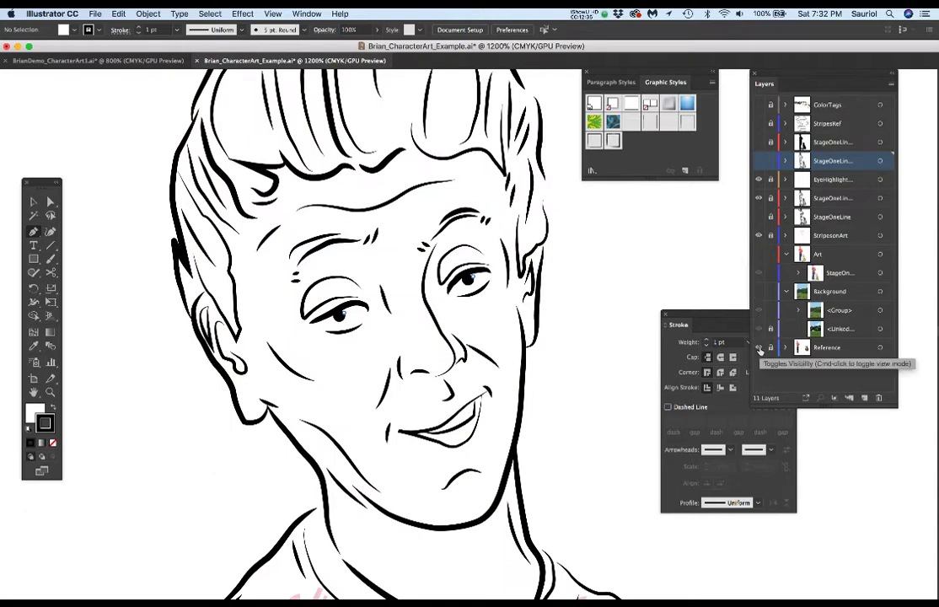
left_click(786, 347)
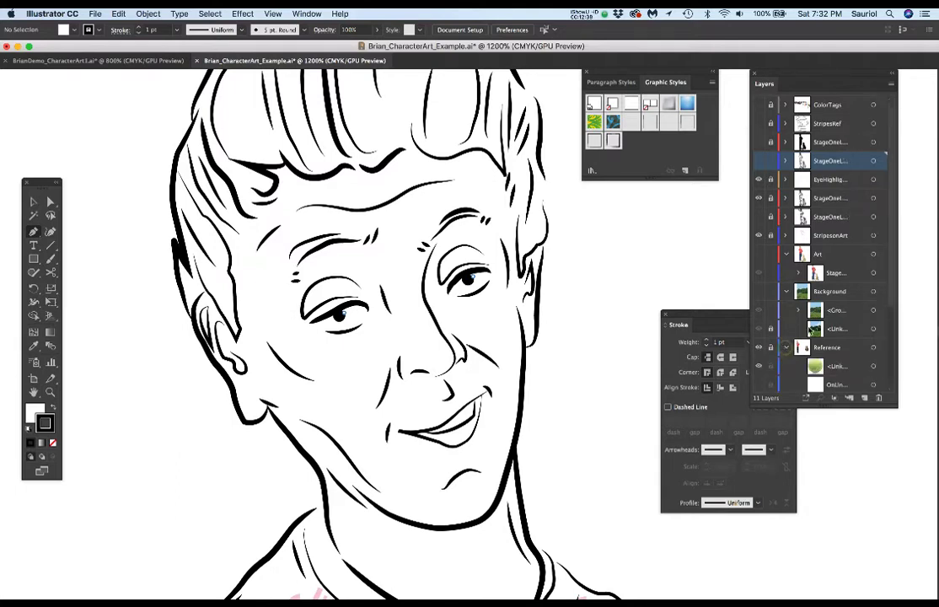
scroll(809, 337, "down", 3)
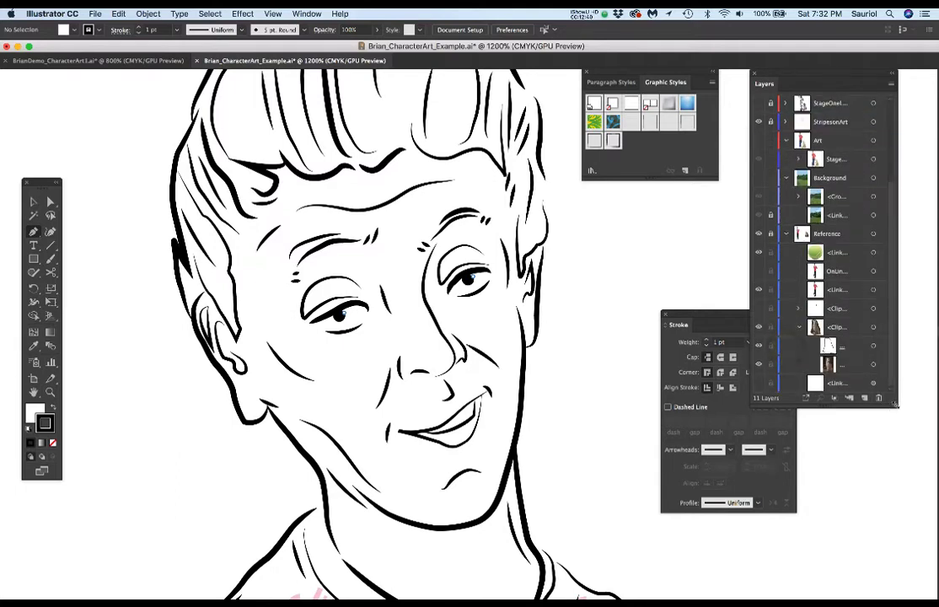
left_click_drag(894, 404, 903, 530)
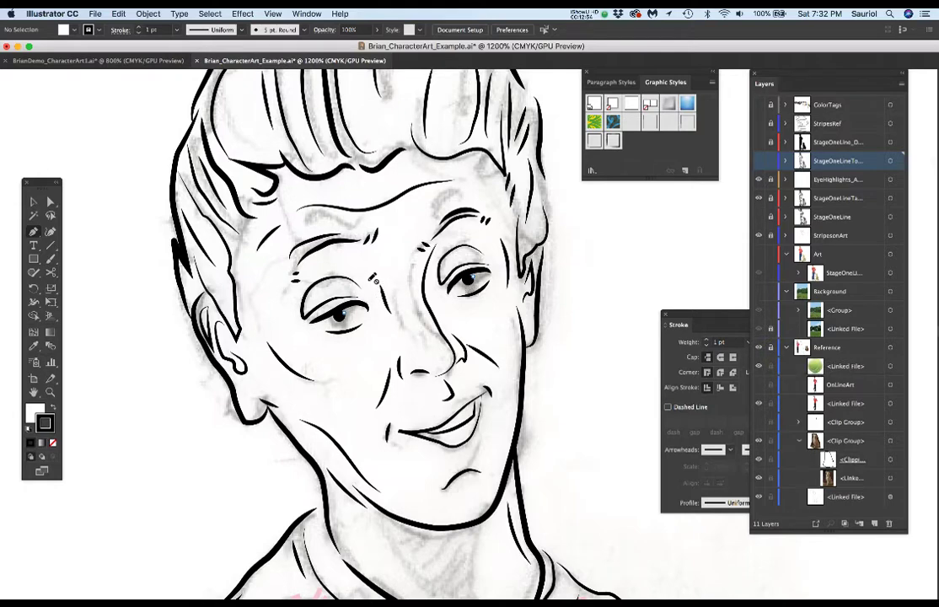
Step: Hide the EyeHighlights and tapered StageOneLineTa… layers and show the uniform-stroke StageOneLineTo… layer
scroll(373, 280, "up", 3)
scroll(373, 280, "down", 1)
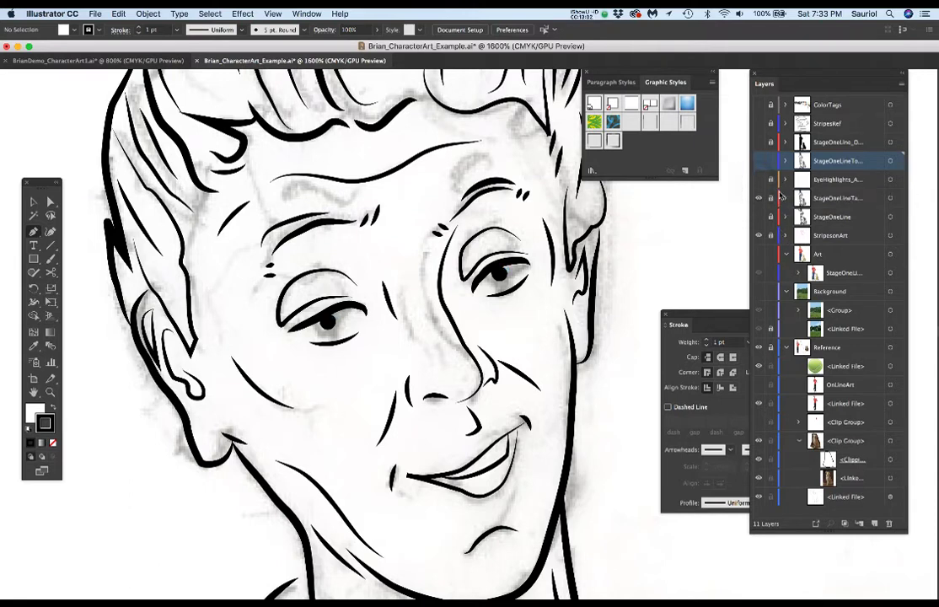
left_click(758, 200)
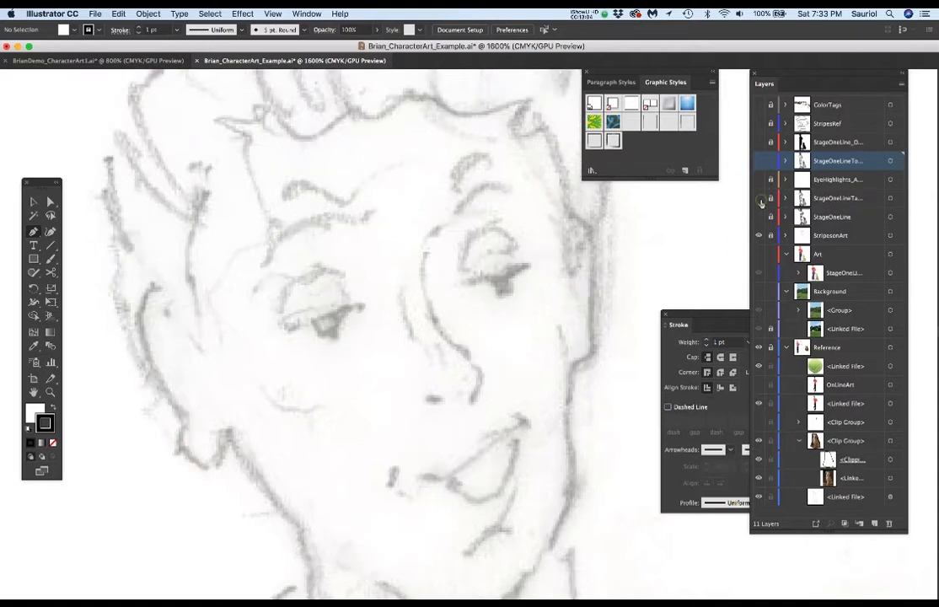
left_click(759, 142)
left_click(758, 142)
left_click(758, 161)
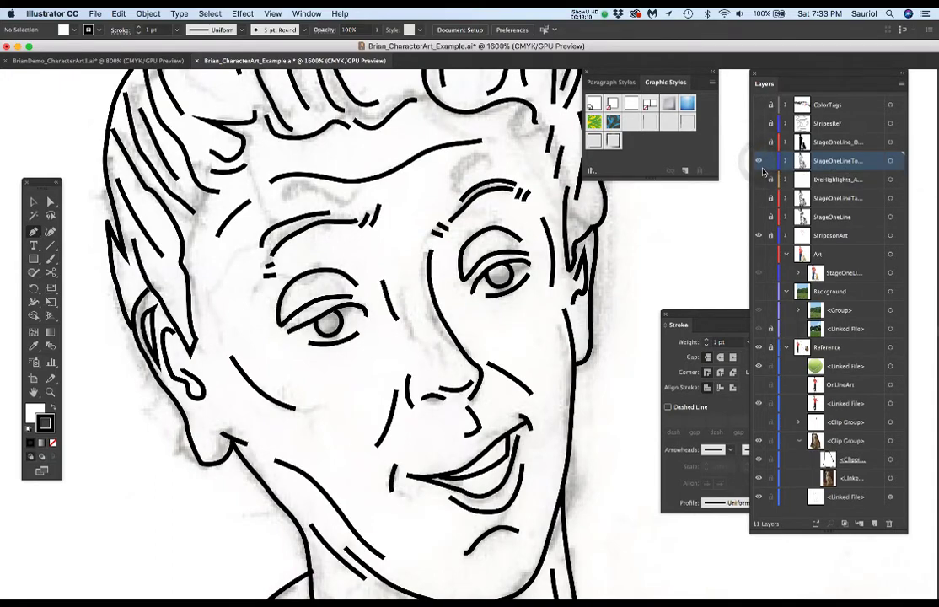
Step: Hide the StripesonArt layer so only the uniform line work overlays the sketch of the sweater
key("super+minus")
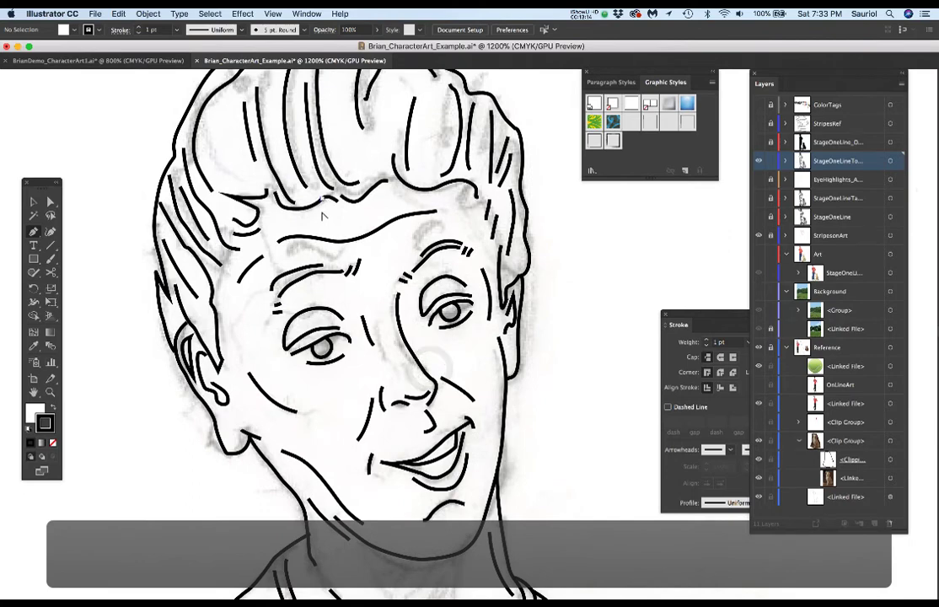
scroll(321, 230, "up", 1)
scroll(413, 444, "down", 15)
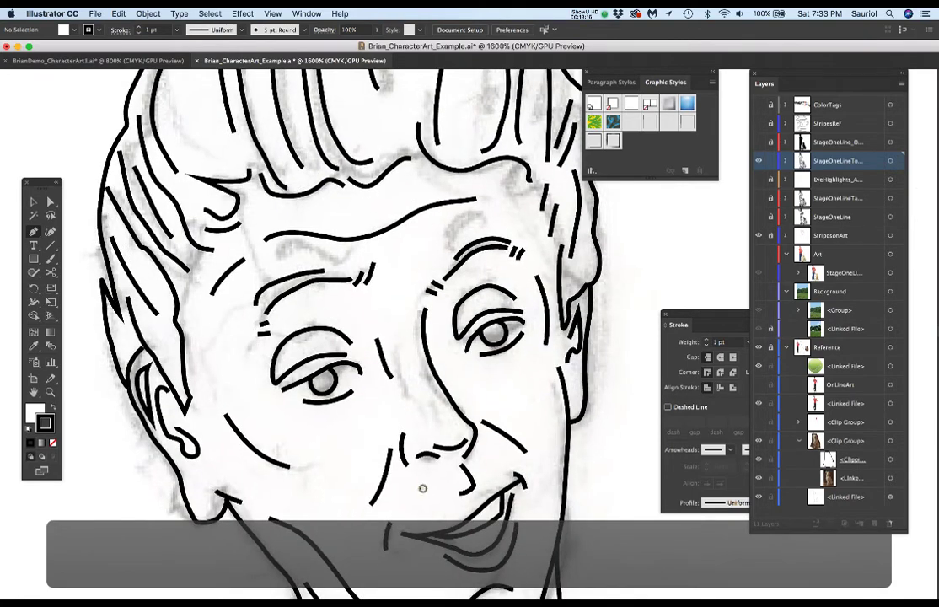
scroll(402, 446, "down", 3)
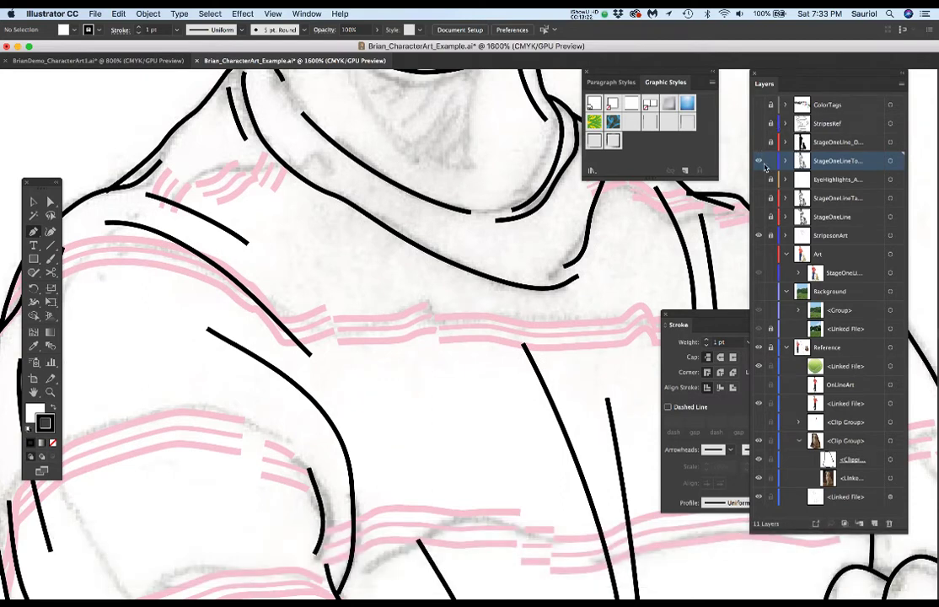
left_click(759, 236)
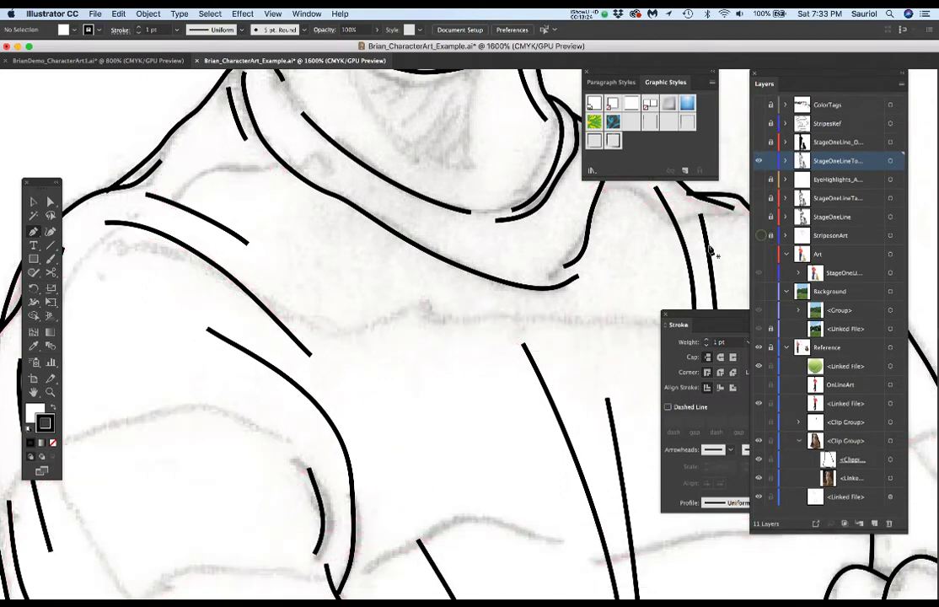
Step: Examine the uniform line work over the sketch along the sleeves, crossed arms, hands, shoulders and face
left_click_drag(300, 398, 431, 240)
key("super+minus")
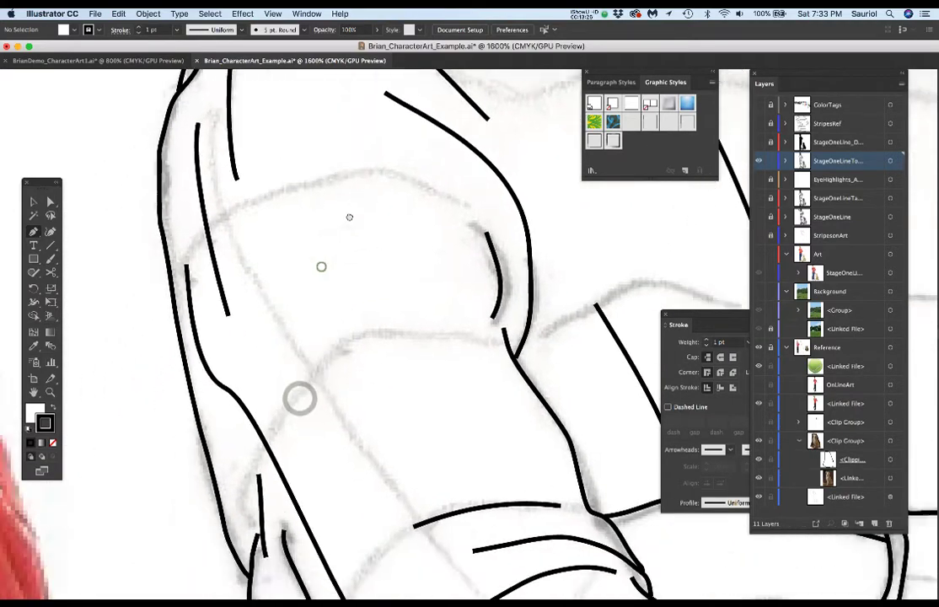
key("super+plus")
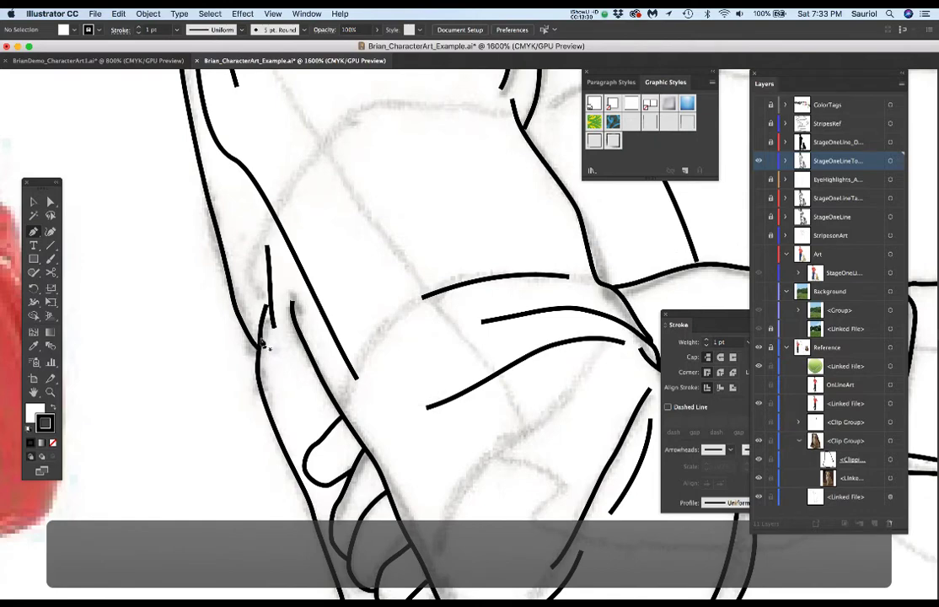
left_click_drag(431, 487, 359, 254)
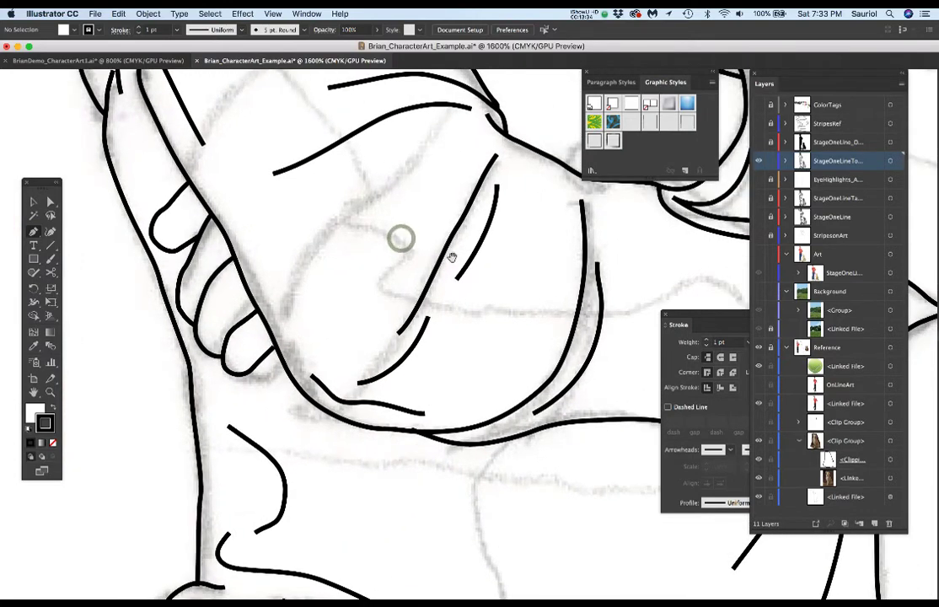
left_click_drag(486, 268, 368, 328)
left_click_drag(505, 309, 404, 388)
left_click_drag(457, 342, 430, 375)
left_click_drag(392, 341, 421, 396)
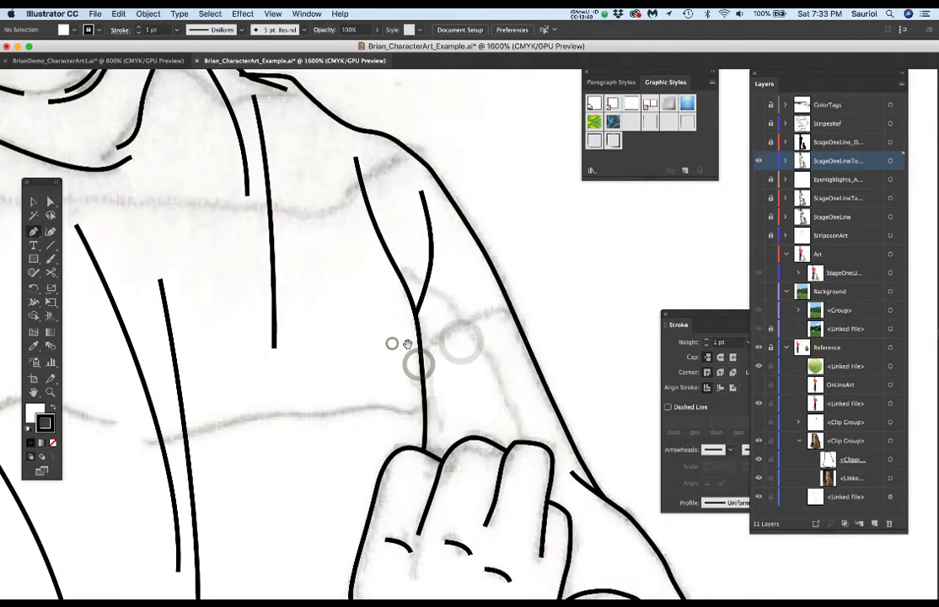
left_click_drag(419, 358, 461, 409)
left_click_drag(477, 337, 480, 363)
scroll(364, 272, "down", 1)
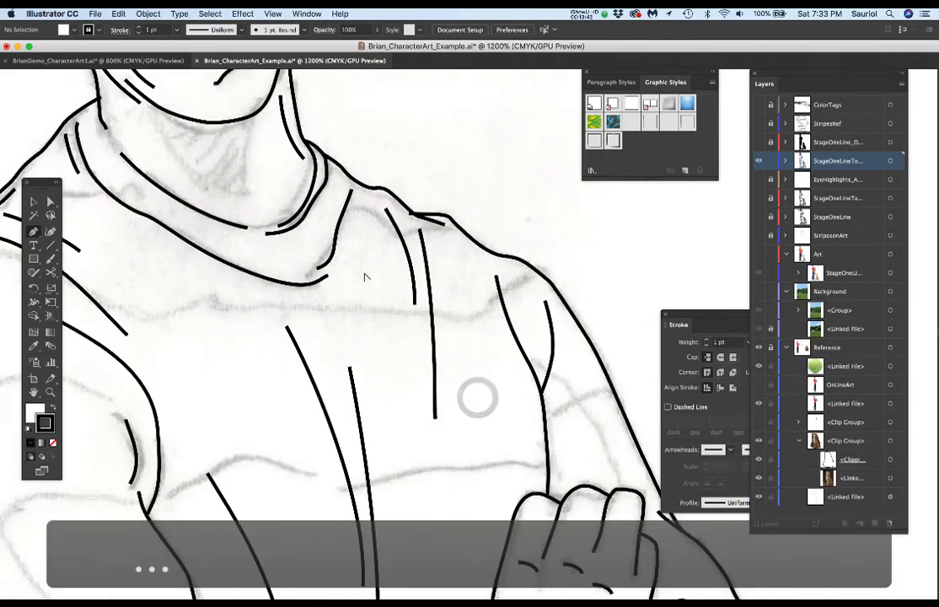
scroll(364, 272, "down", 1)
scroll(354, 250, "up", 10)
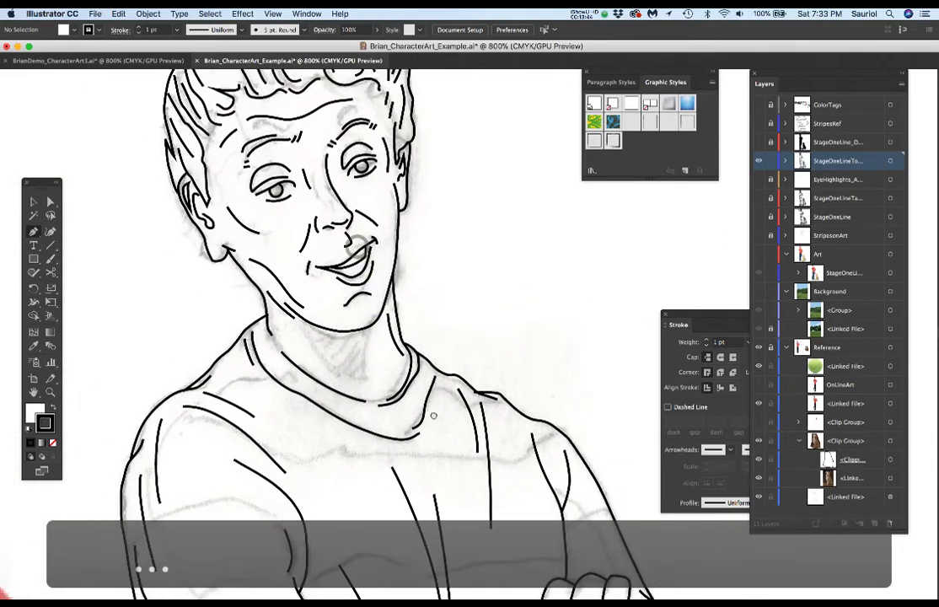
scroll(411, 397, "left", 1)
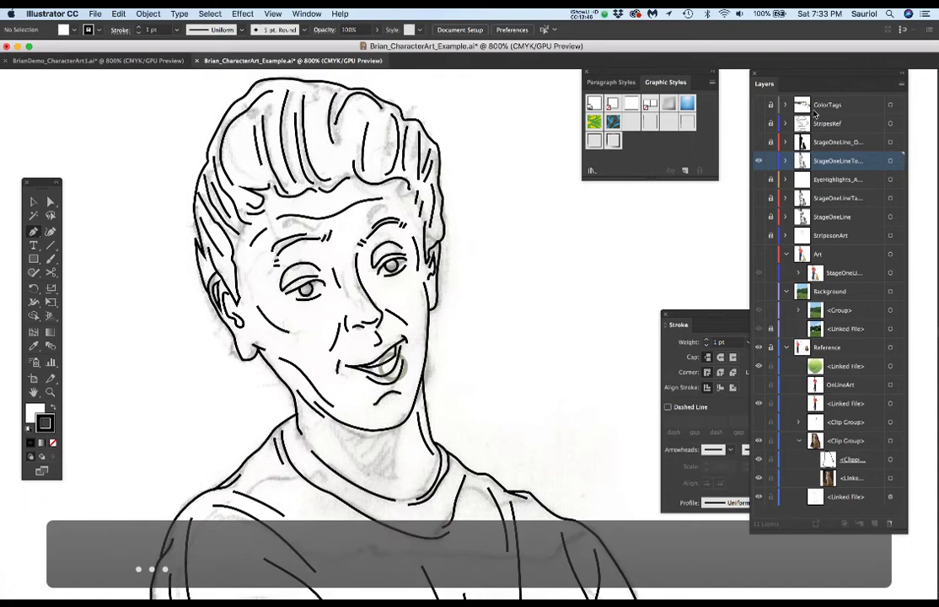
Step: Duplicate the StageOneLineTo… layer, and hide and lock the lower of the two layers
left_click(867, 161)
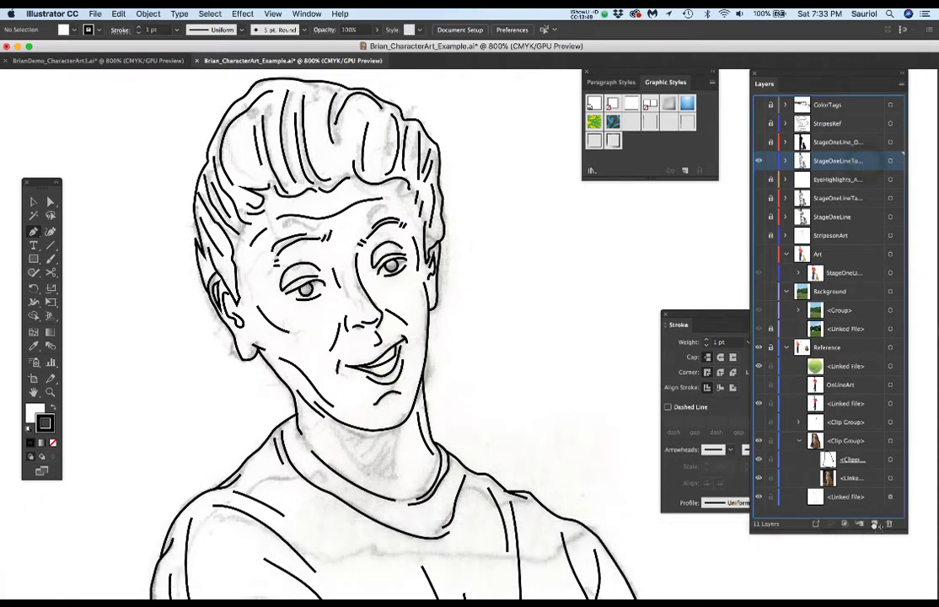
left_click(875, 524)
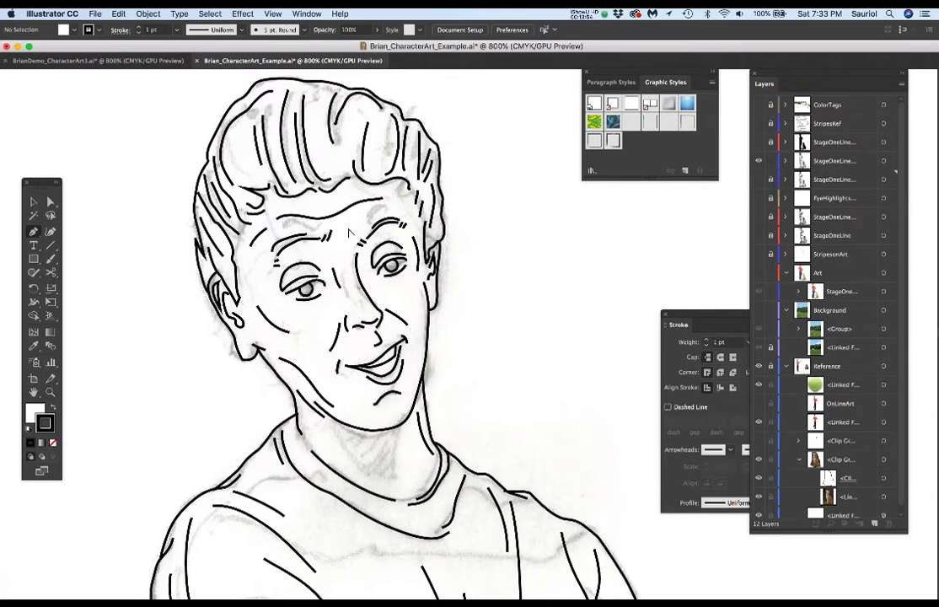
Step: Collapse and lock the Art and Background layers, collapse the Reference layer, and activate the Direct Selection tool
scroll(350, 232, "down", 5)
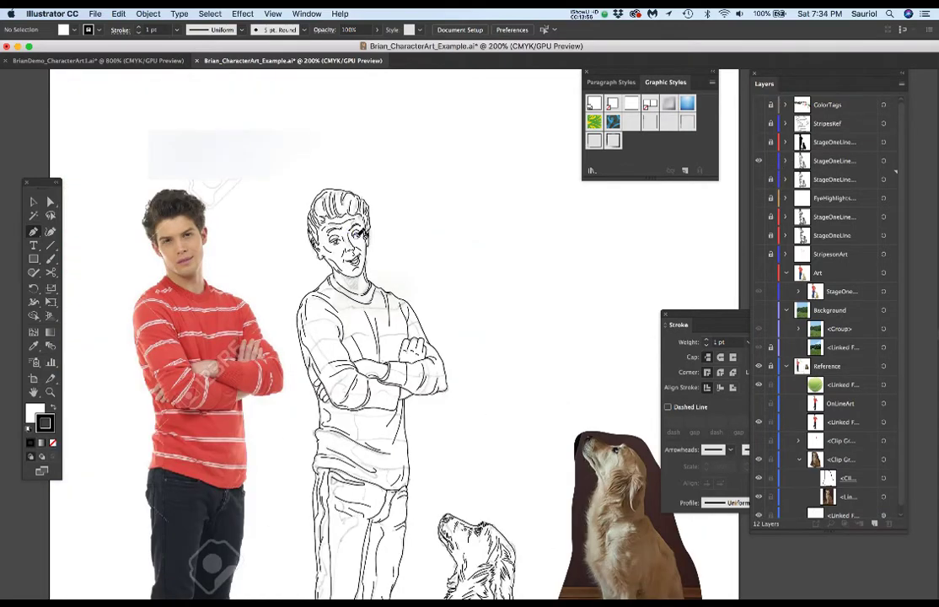
scroll(360, 233, "down", 1)
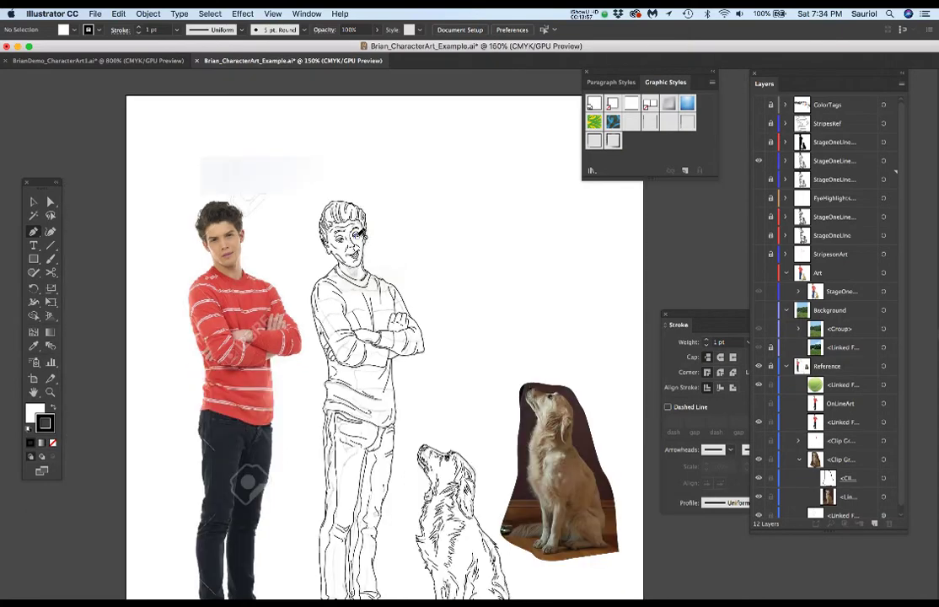
left_click(785, 273)
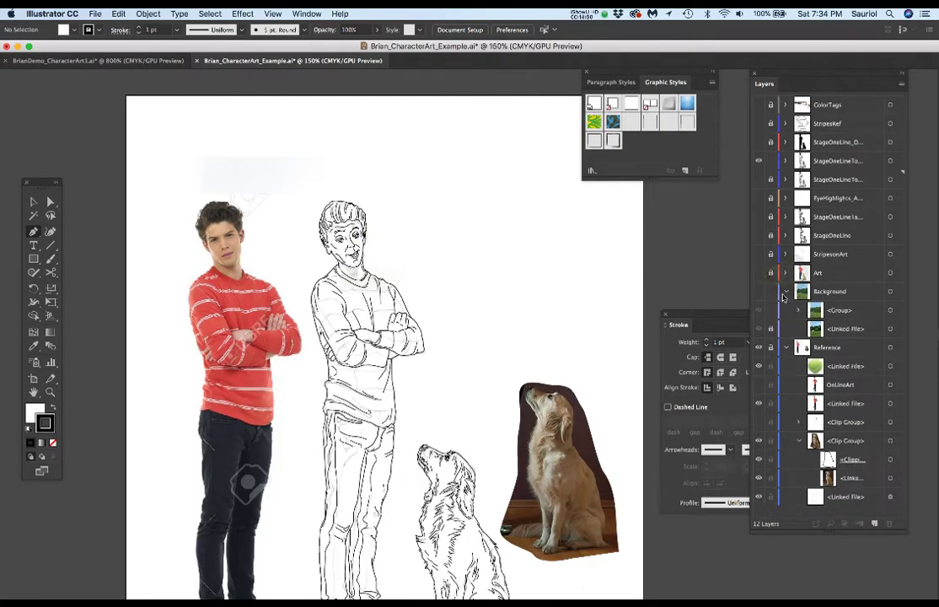
left_click(782, 290)
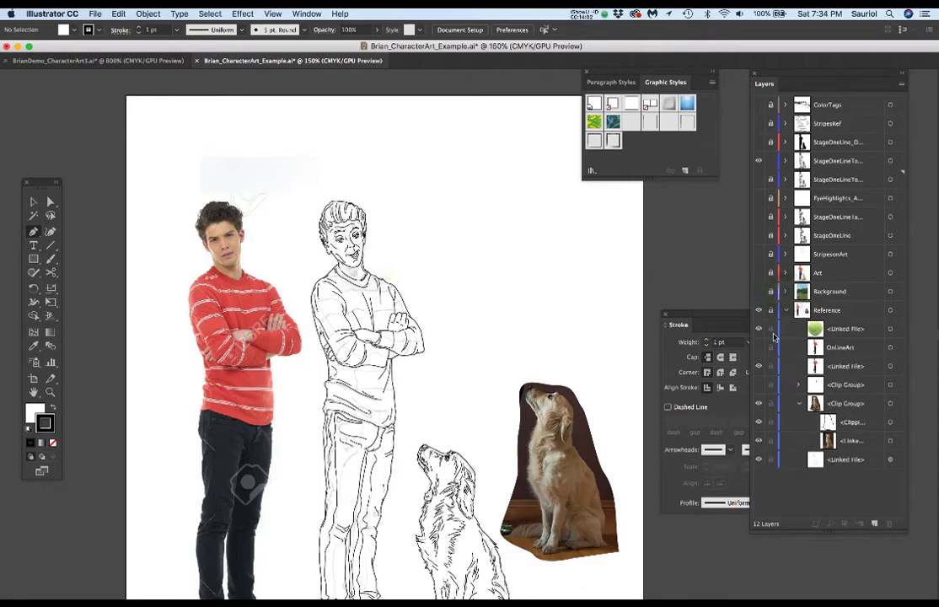
left_click(785, 310)
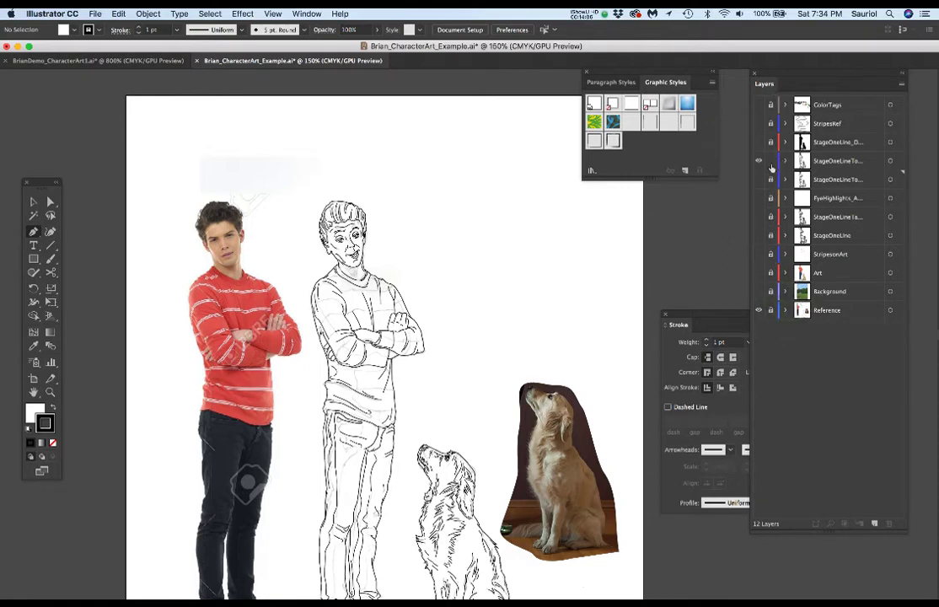
key("a")
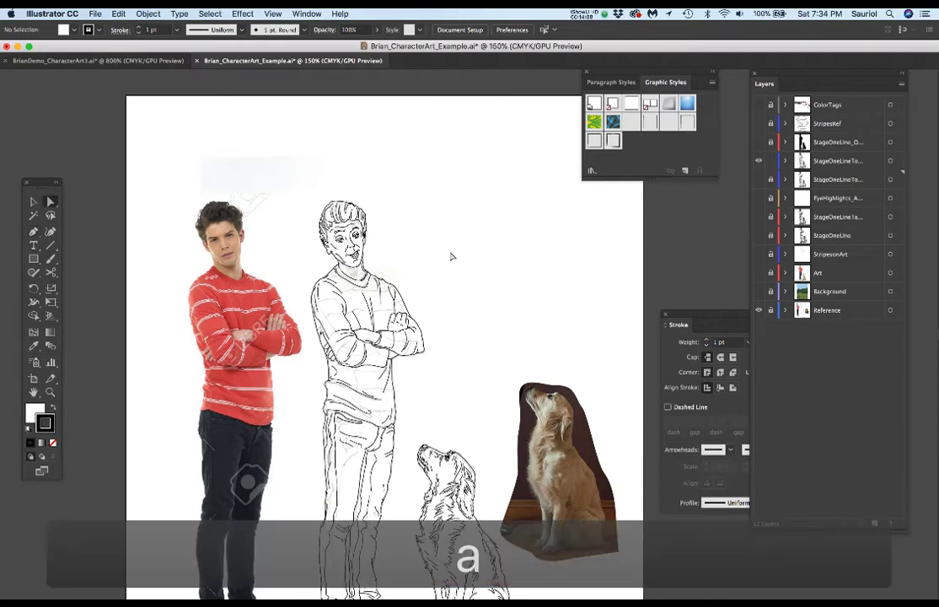
Step: Select all paths on the visible StageOneLineTo… layer, and highlight the Art, Background and Reference layers
scroll(447, 221, "down", 4)
scroll(447, 230, "down", 2)
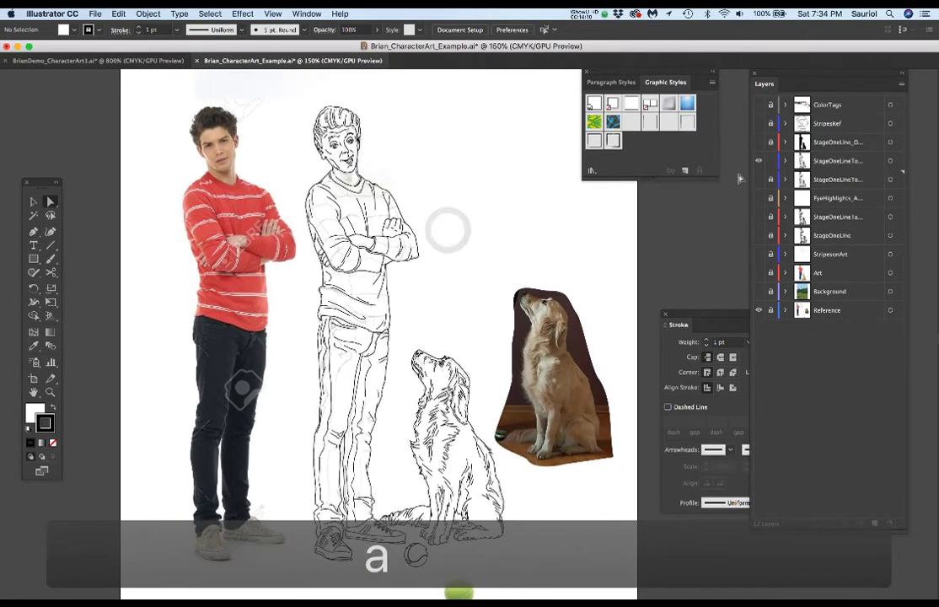
left_click(891, 161)
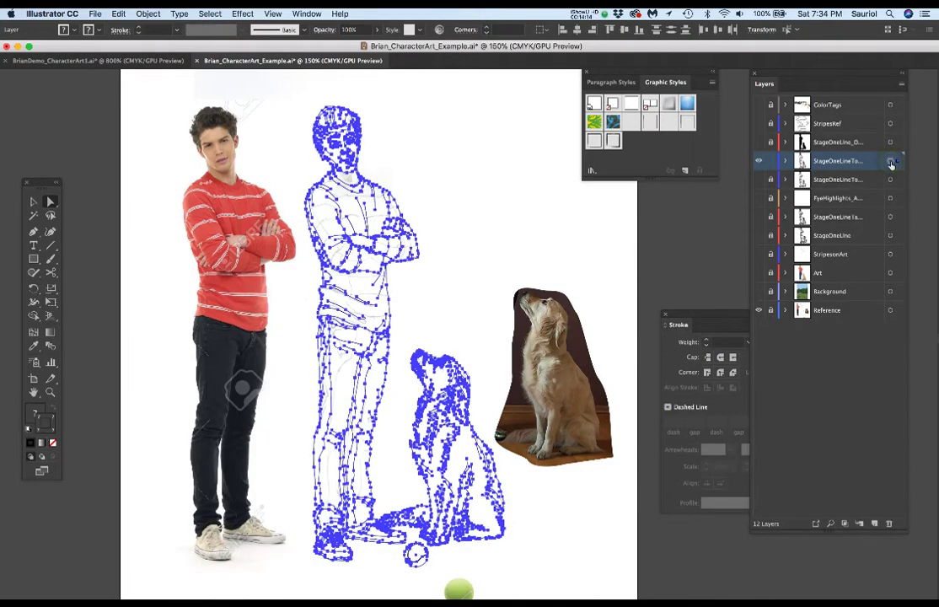
left_click(835, 272)
left_click(834, 310, "shift")
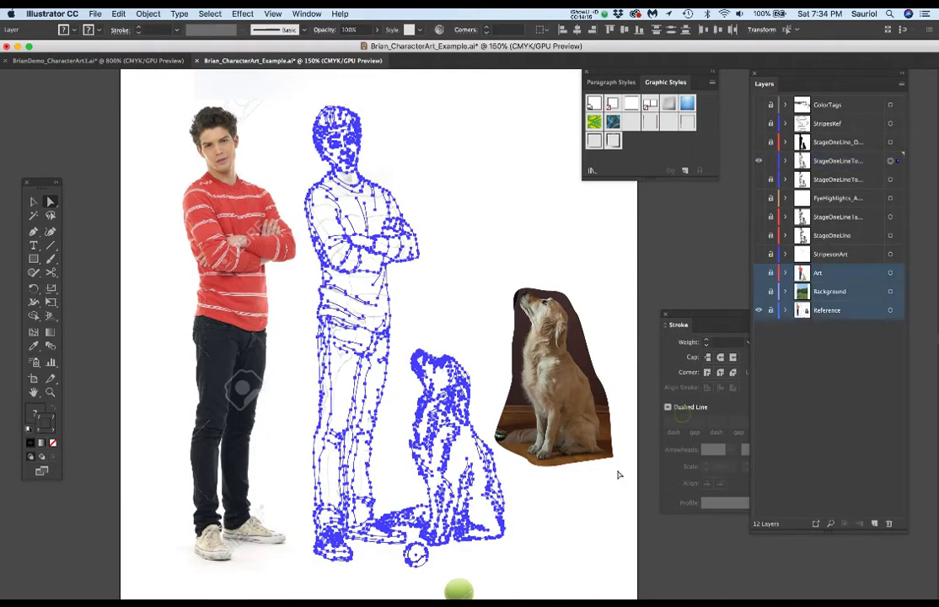
Step: Examine the selected uniform line work up close along the trouser legs and the dog's head, and across both full figures
scroll(376, 374, "up", 10)
scroll(347, 271, "up", 3)
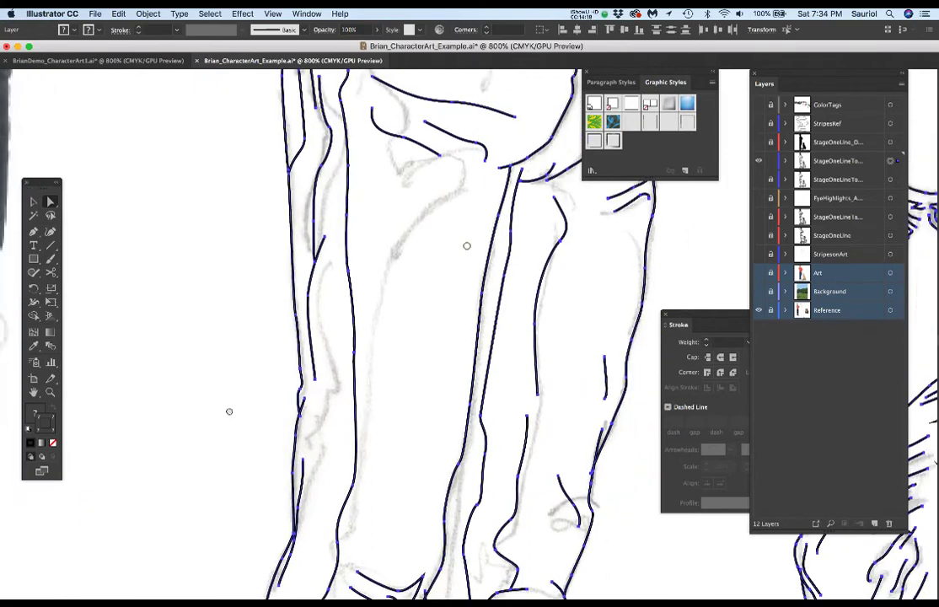
scroll(210, 349, "down", 3)
scroll(210, 350, "right", 3)
scroll(398, 329, "up", 2)
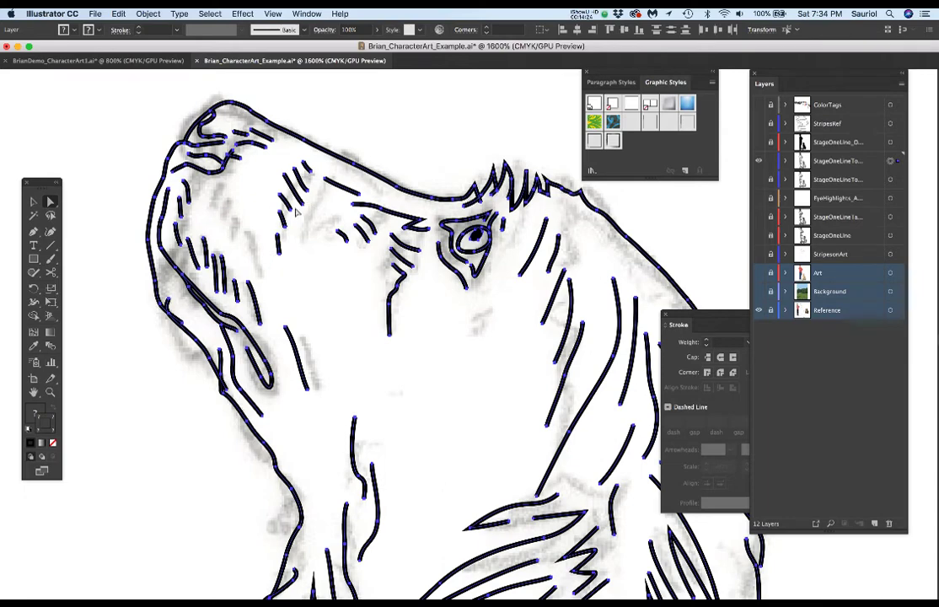
scroll(296, 214, "down", 15)
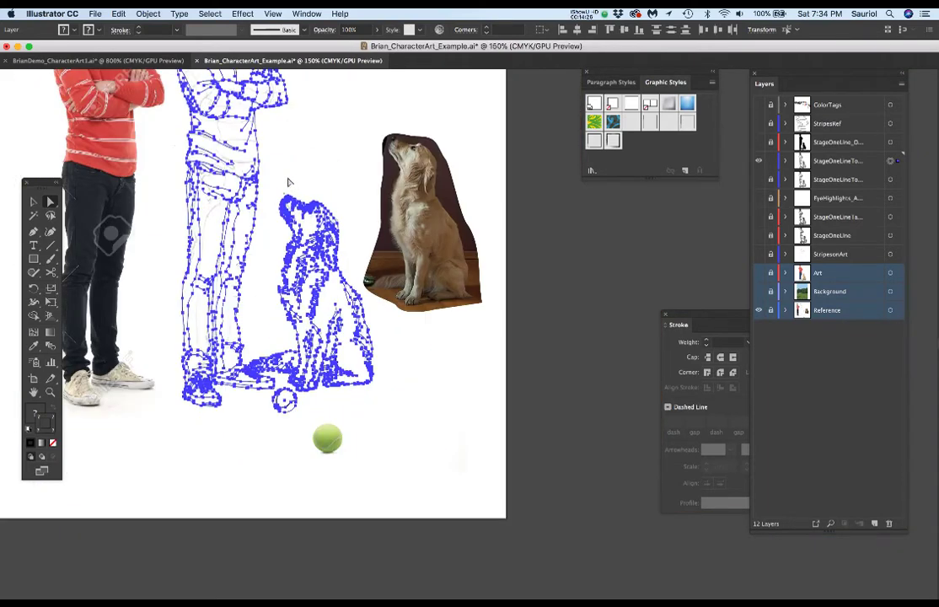
scroll(336, 306, "up", 4)
scroll(336, 306, "left", 2)
left_click_drag(337, 306, 382, 317)
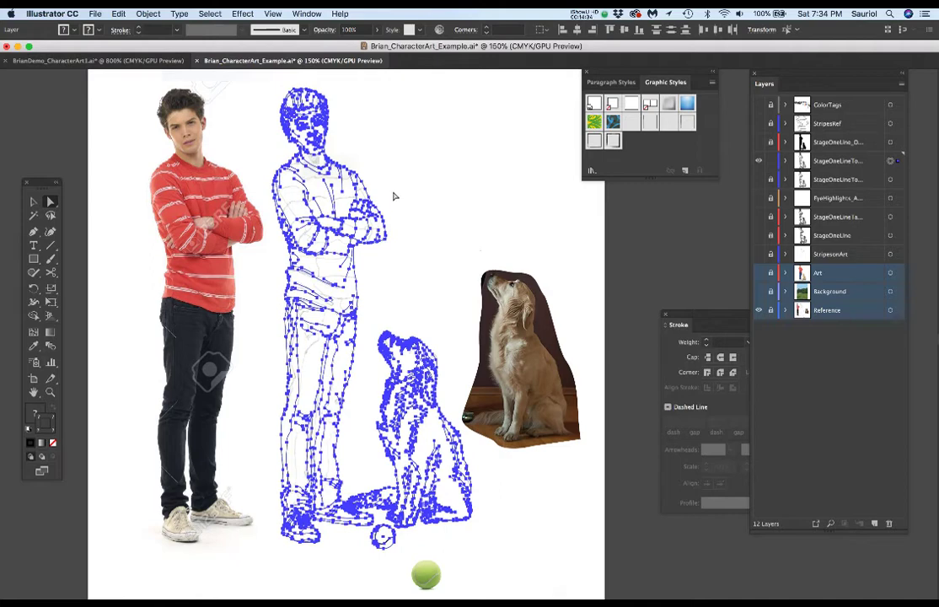
Step: Reselect all line art of the man, dog and ball directly on the artboard, and hide the Reference layer while keeping it locked
left_click(393, 196)
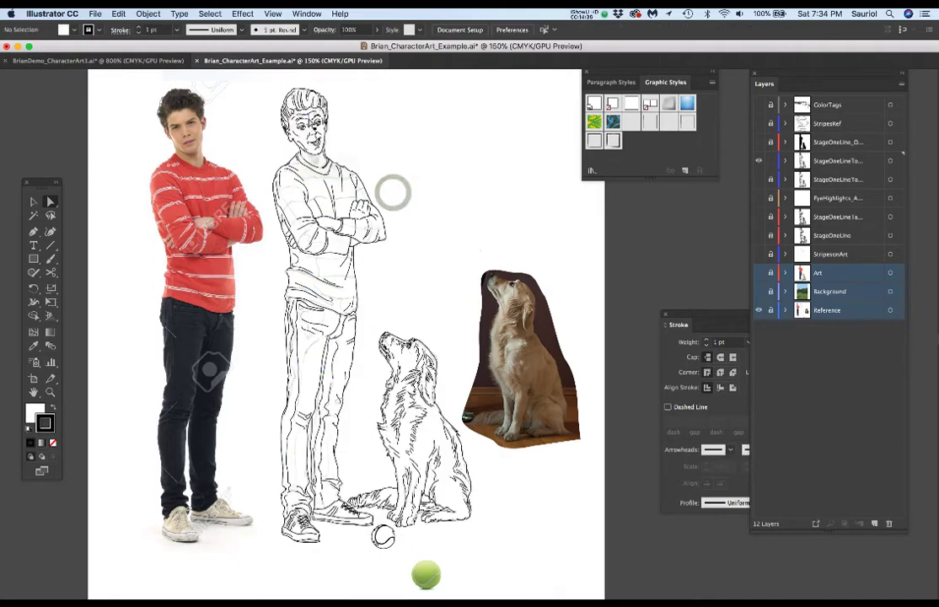
mouse_move(236, 79)
left_mouse_down()
mouse_move(526, 511)
mouse_move(529, 586)
left_mouse_up()
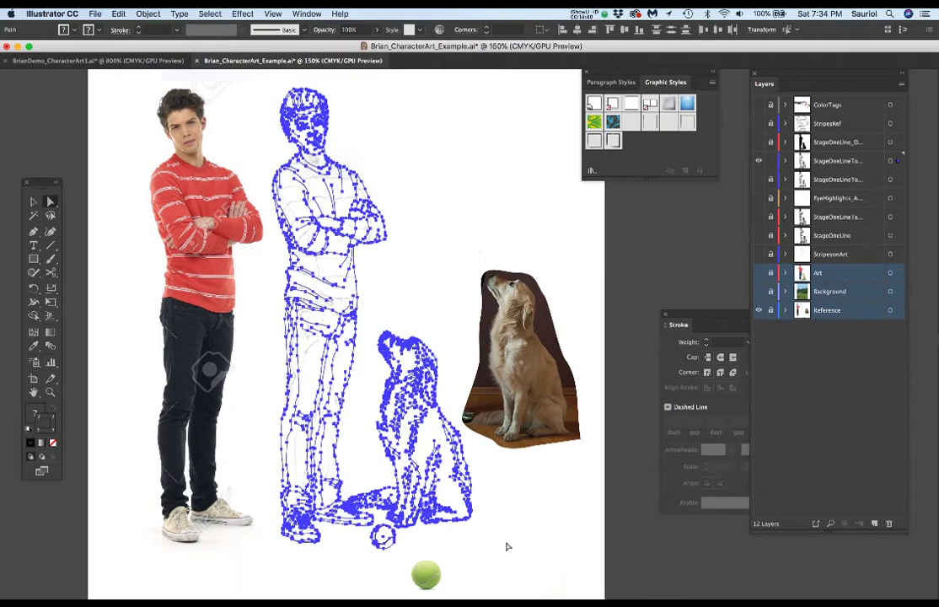
scroll(295, 113, "up", 6)
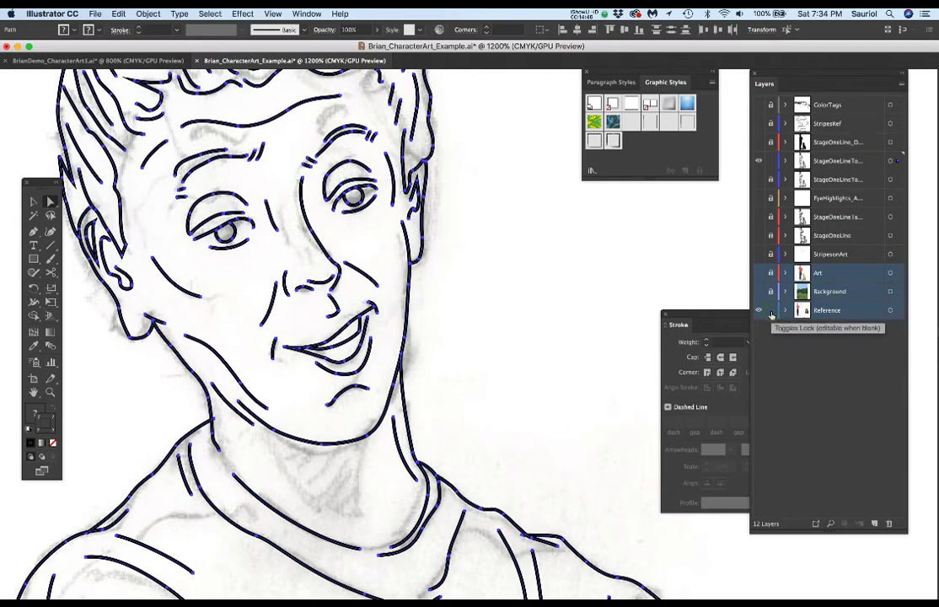
left_click(769, 311)
left_click(760, 310)
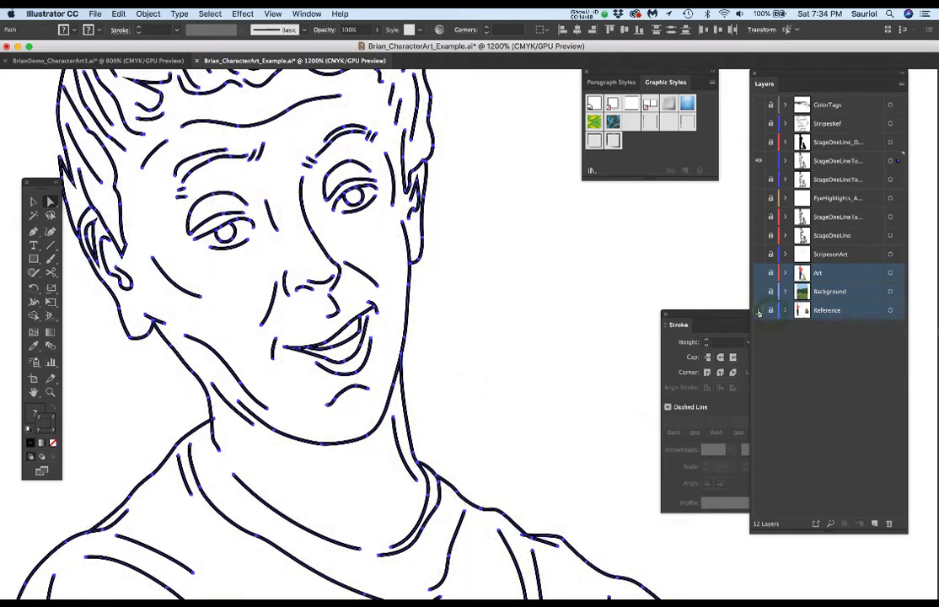
Step: Apply the .5 Style graphic style to all the selected line art, and deselect it
scroll(412, 300, "up", 5)
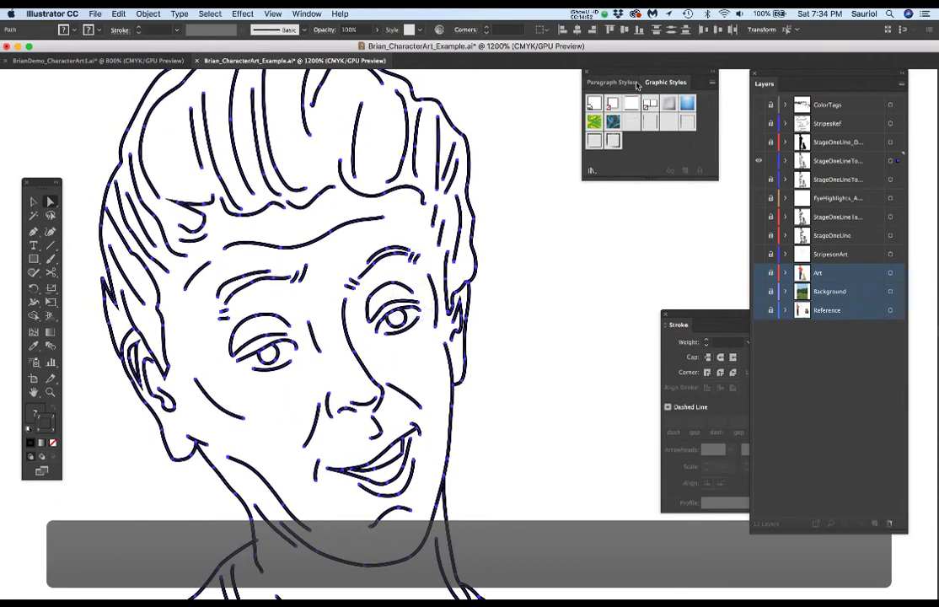
left_click_drag(634, 74, 550, 141)
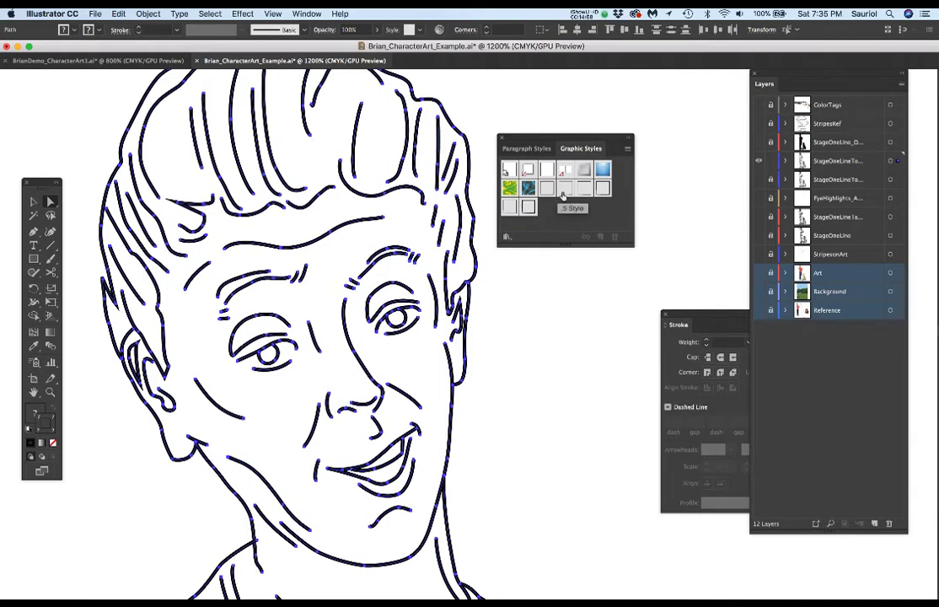
scroll(383, 394, "up", 1)
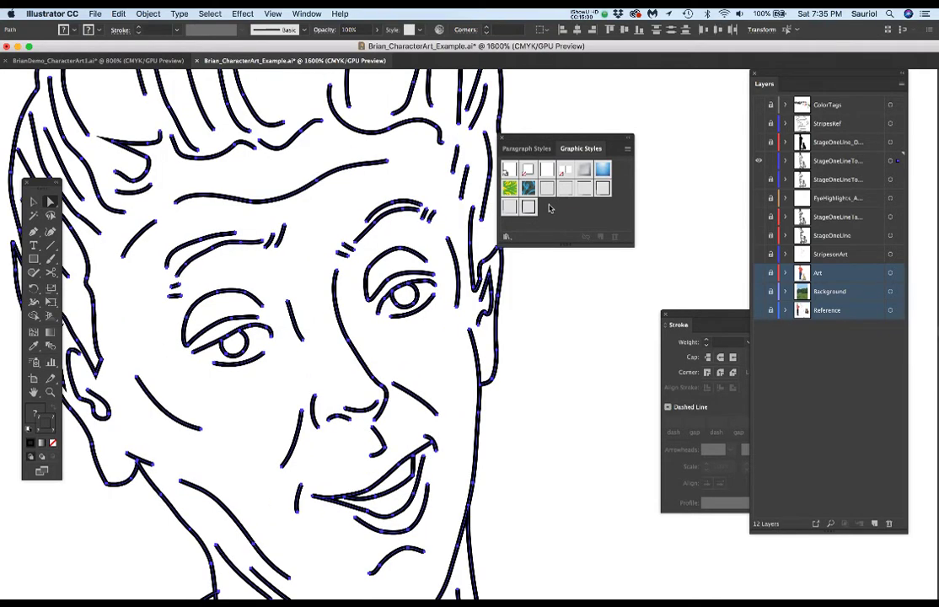
left_click(567, 189)
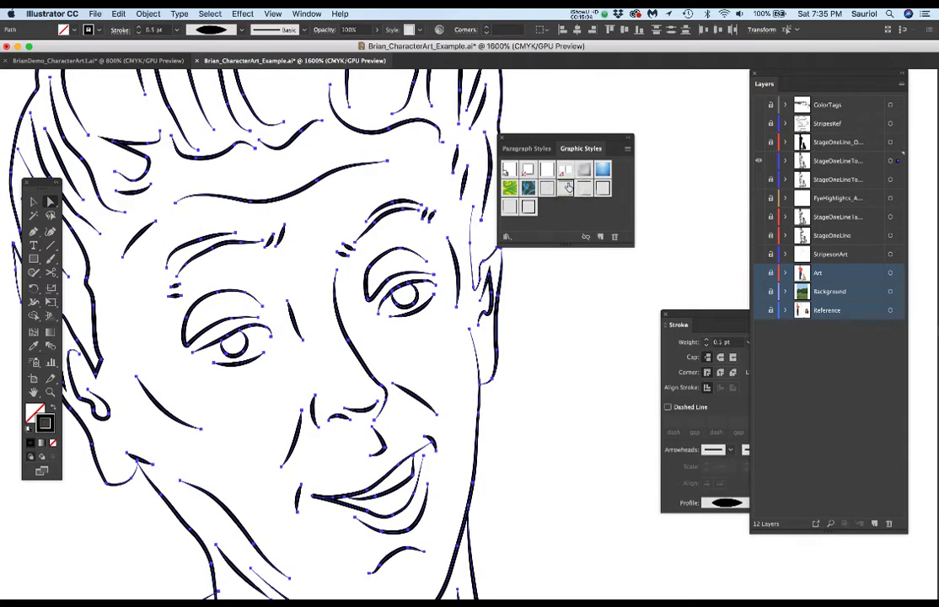
left_click_drag(579, 141, 627, 101)
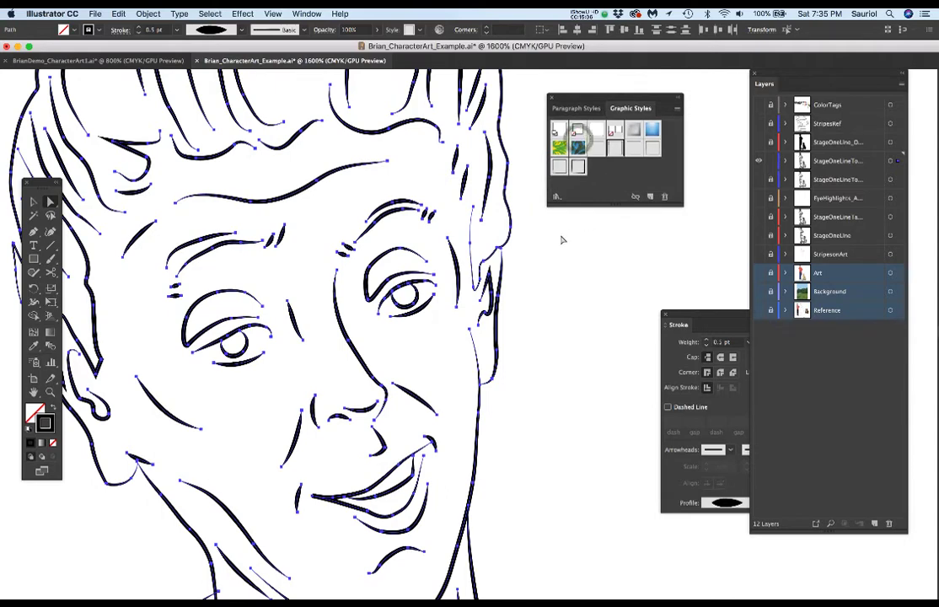
left_click(534, 259)
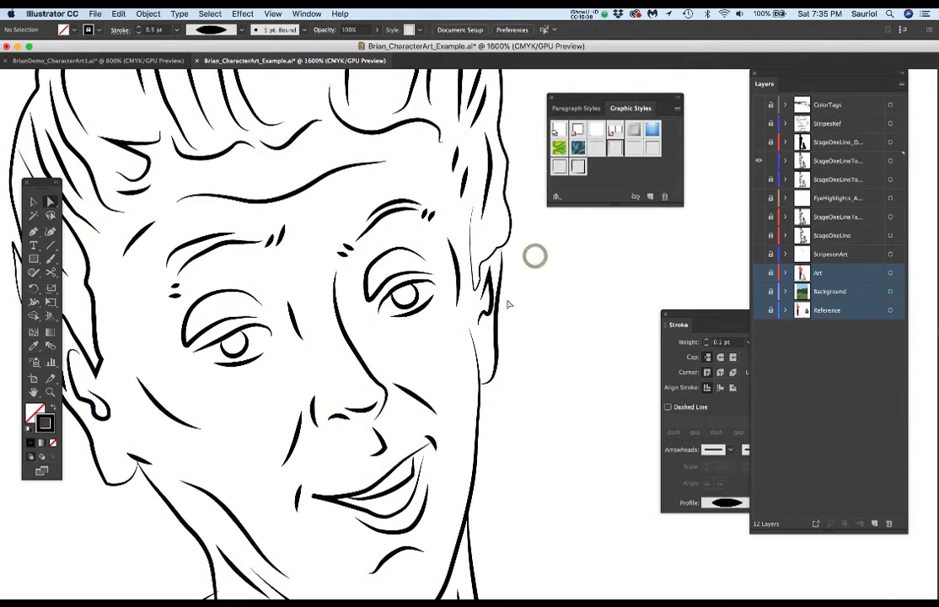
Step: Try the .75 Style on the outer hair outline and replace it with the heavier 0.973 pt tapered graphic style
scroll(501, 299, "up", 5)
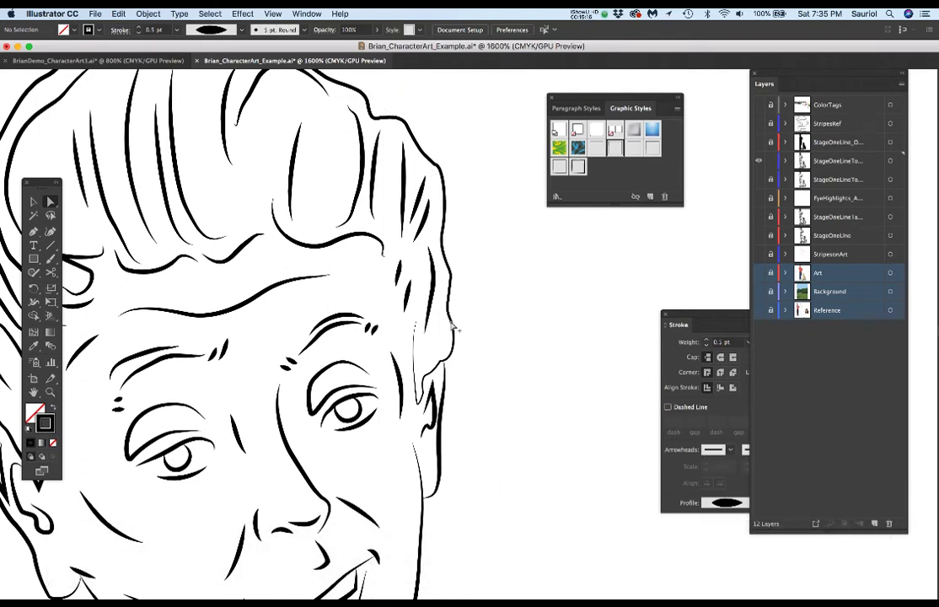
left_click(449, 325)
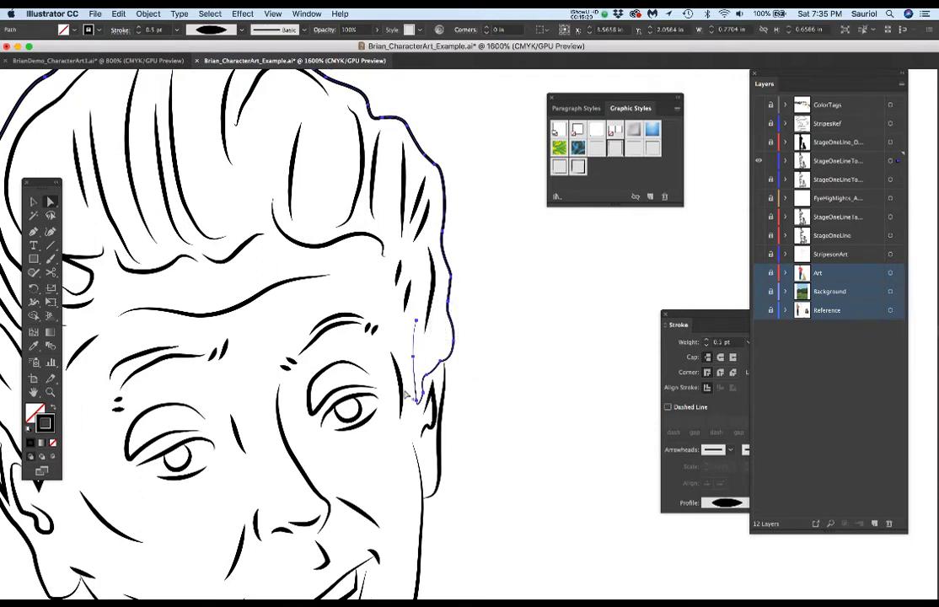
left_click(599, 150)
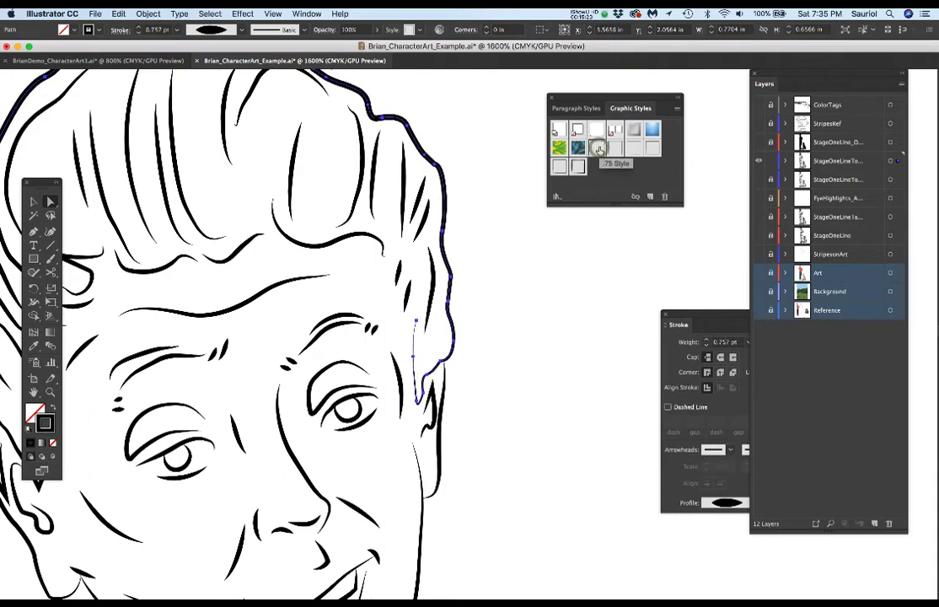
left_click(651, 152)
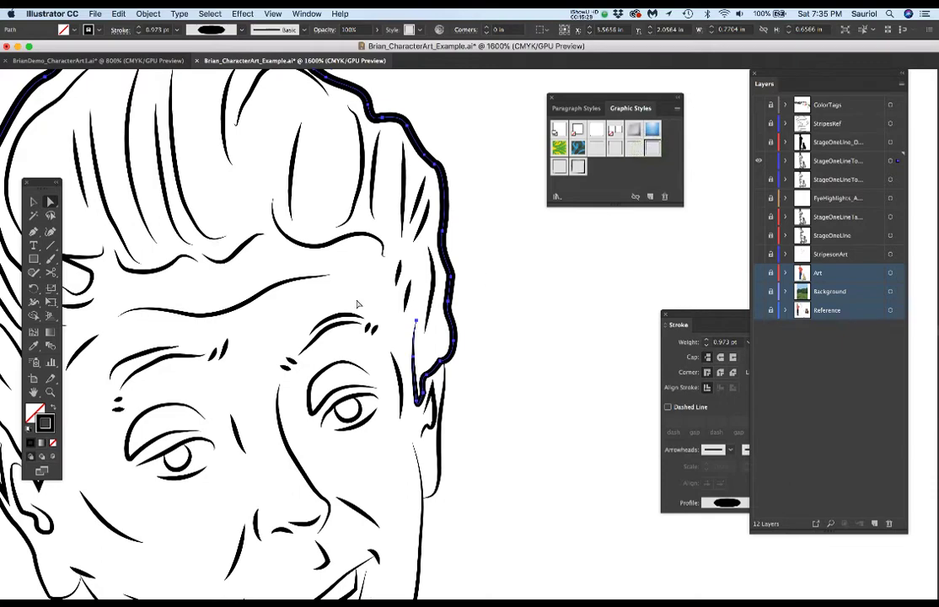
Step: Apply the .75 Style graphic style to the upper lash lines of both eyes, and deselect them
left_click_drag(357, 297, 488, 272)
scroll(454, 436, "down", 3)
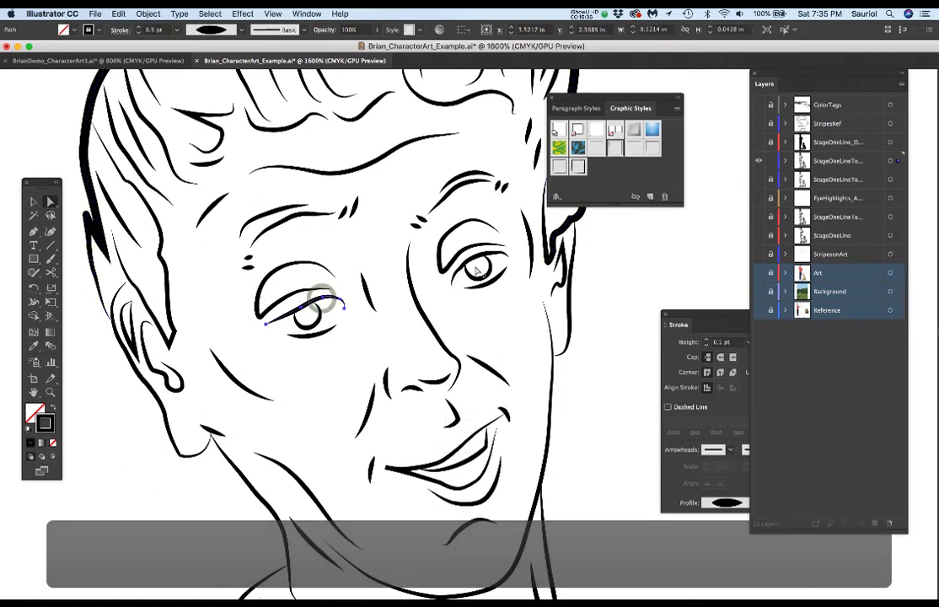
left_click(322, 300)
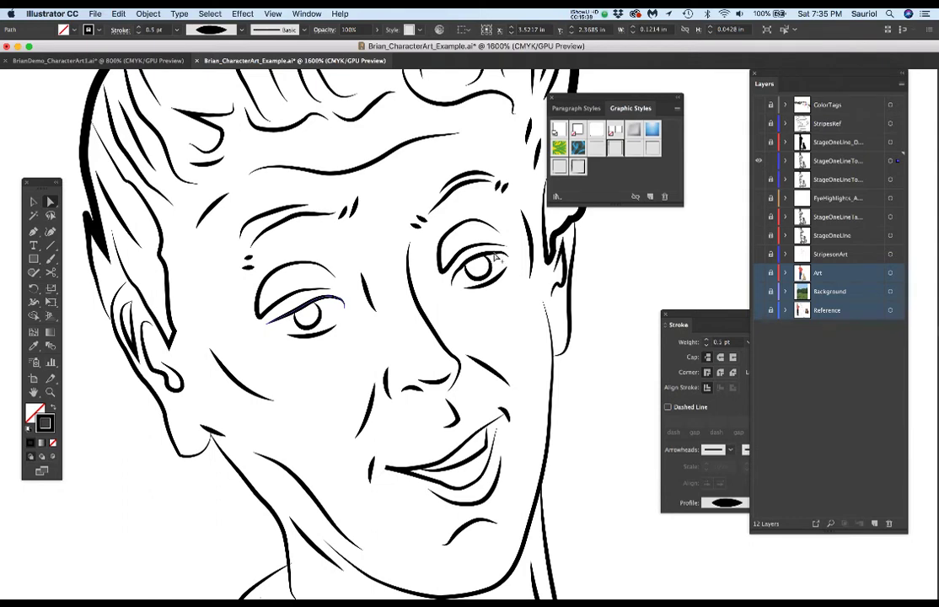
left_click(496, 257, "shift")
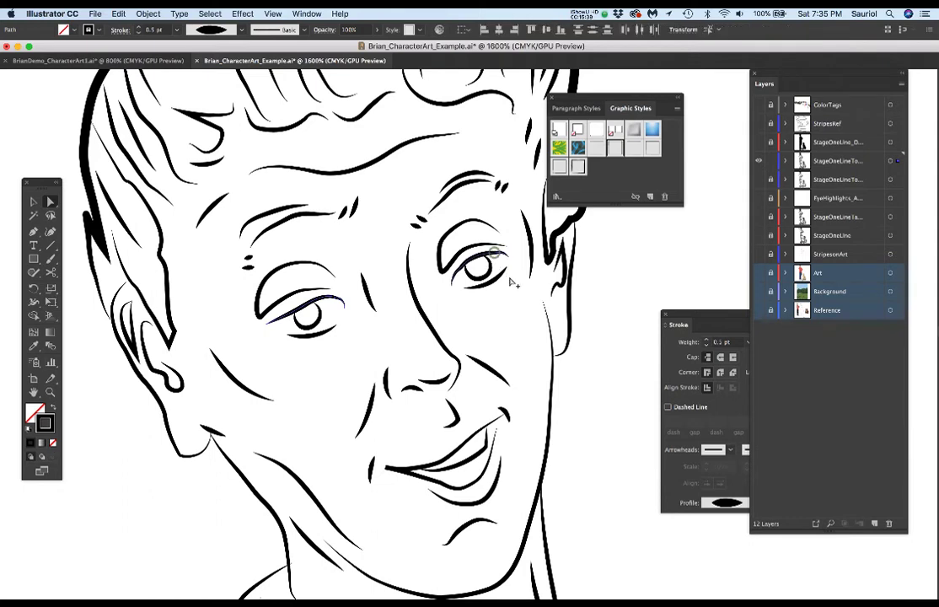
left_click(613, 150)
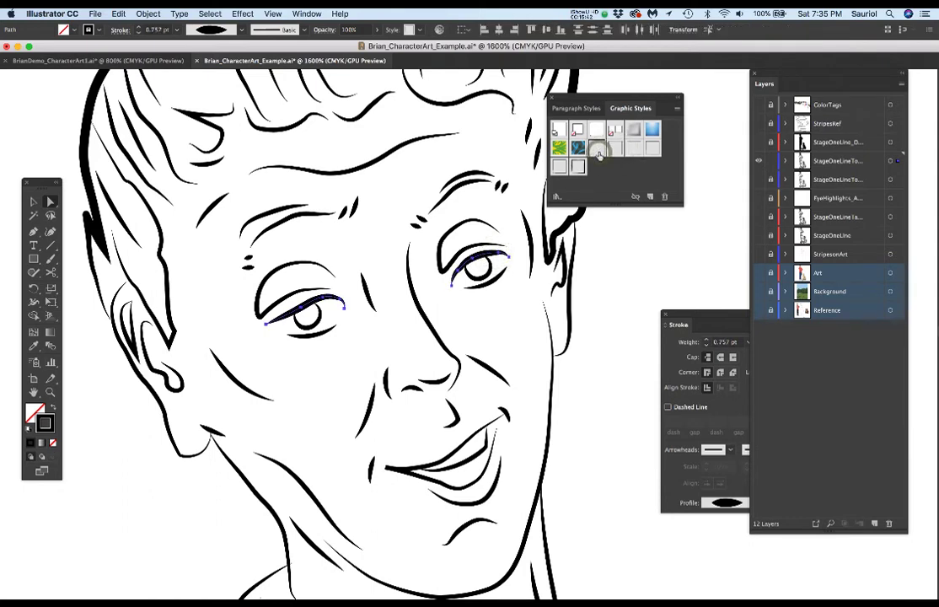
left_click(358, 375)
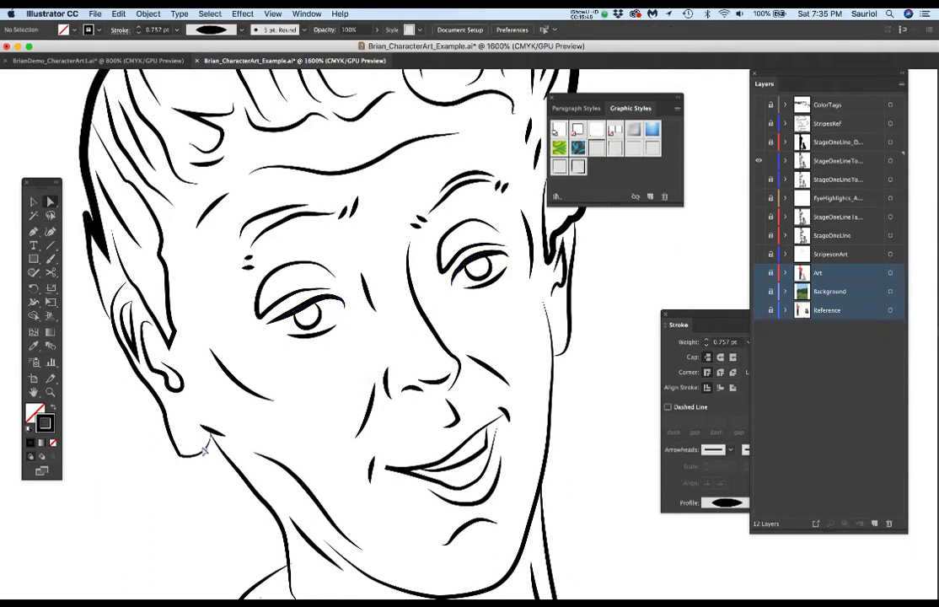
Step: Apply the 1 pt tapered graphic style to the outer outline of the ear beside the jaw
scroll(253, 396, "down", 3)
scroll(252, 396, "left", 2)
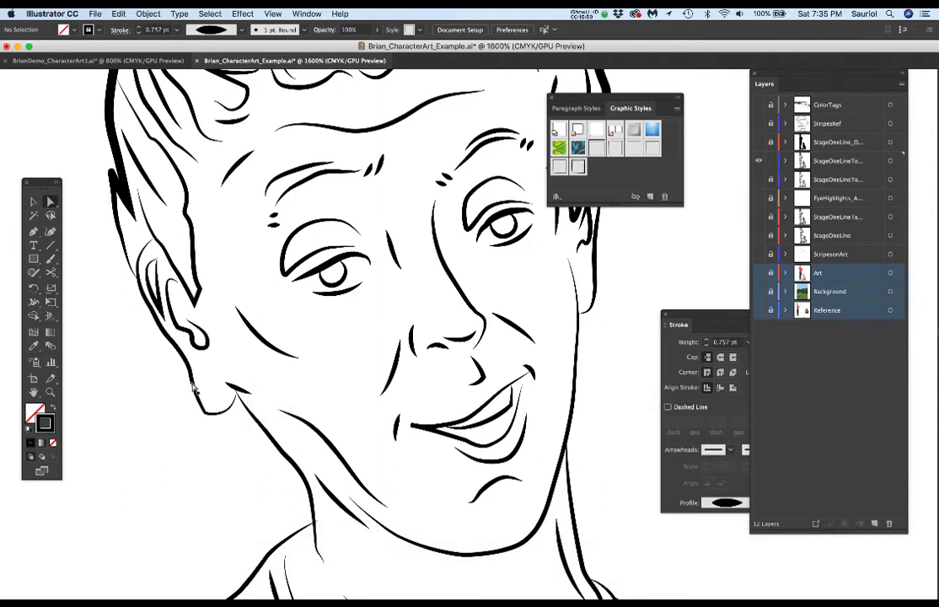
left_click(192, 386)
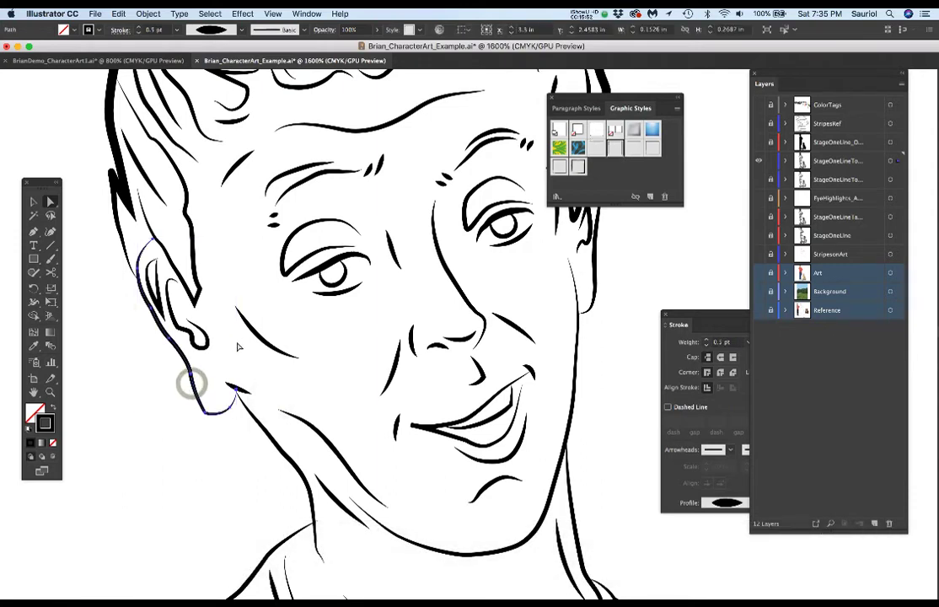
left_click(635, 151)
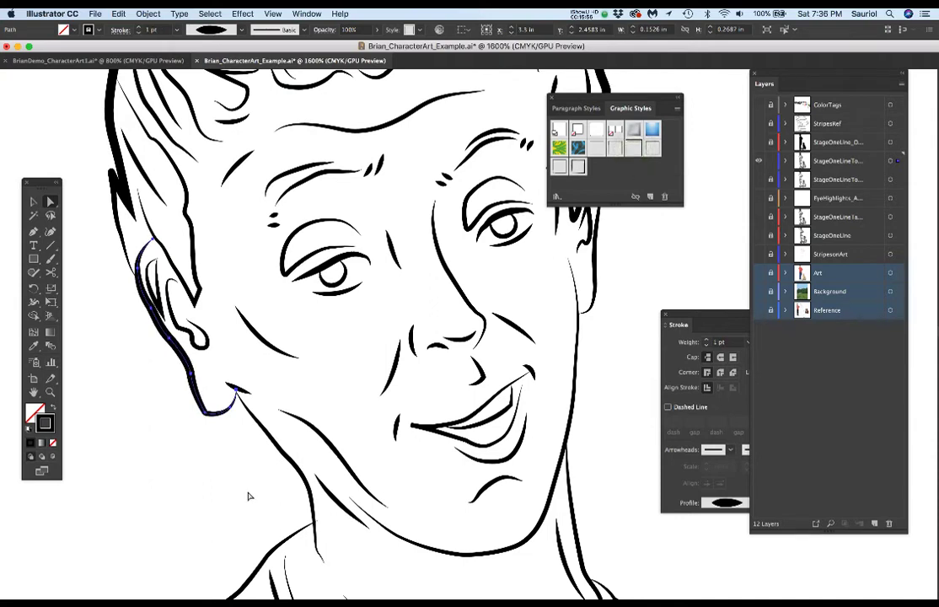
Step: Try the 1 pt tapered graphic style on the outer hair outline
left_click(119, 190)
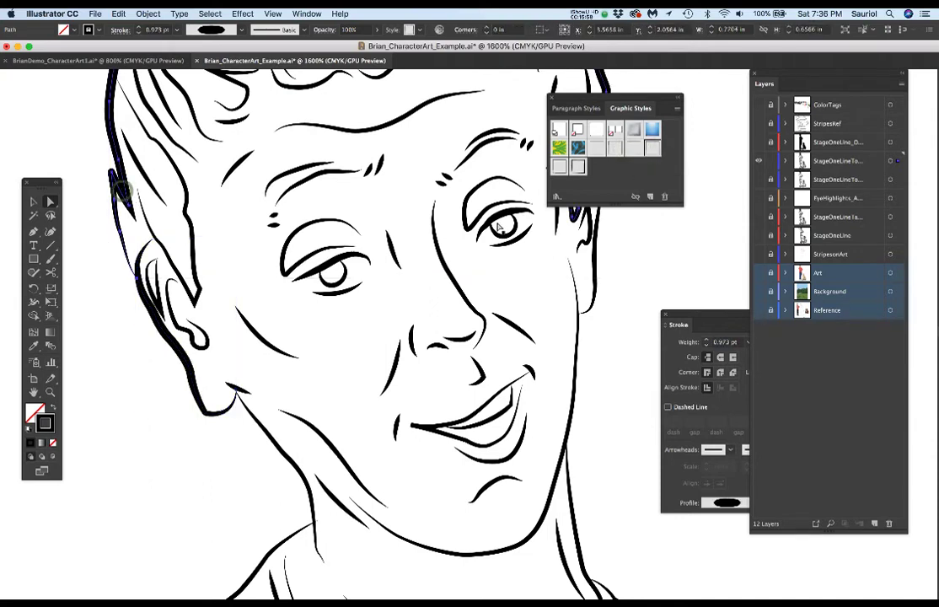
left_click(634, 152)
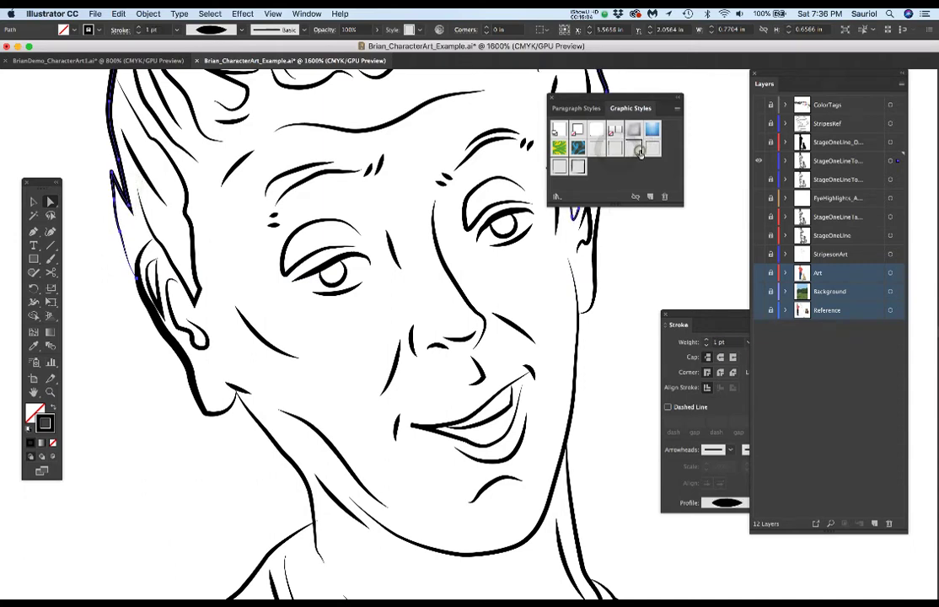
key("super+z")
Step: Apply the 1 Point Style graphic style to the shirt's neck-to-shoulder line, shoulder curve and outer sleeve outline, and deselect them
scroll(313, 232, "down", 1)
scroll(314, 232, "down", 1)
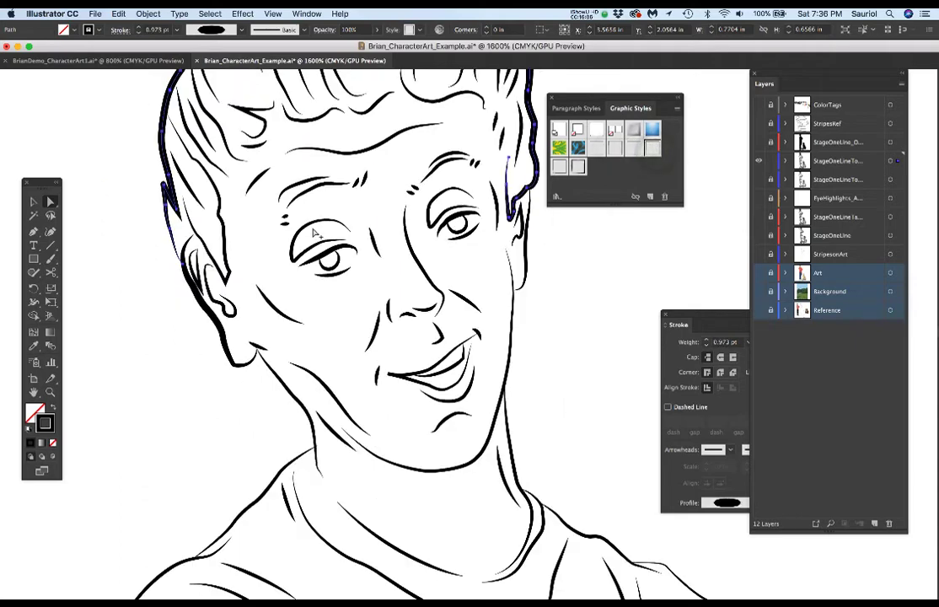
left_click_drag(314, 231, 323, 312)
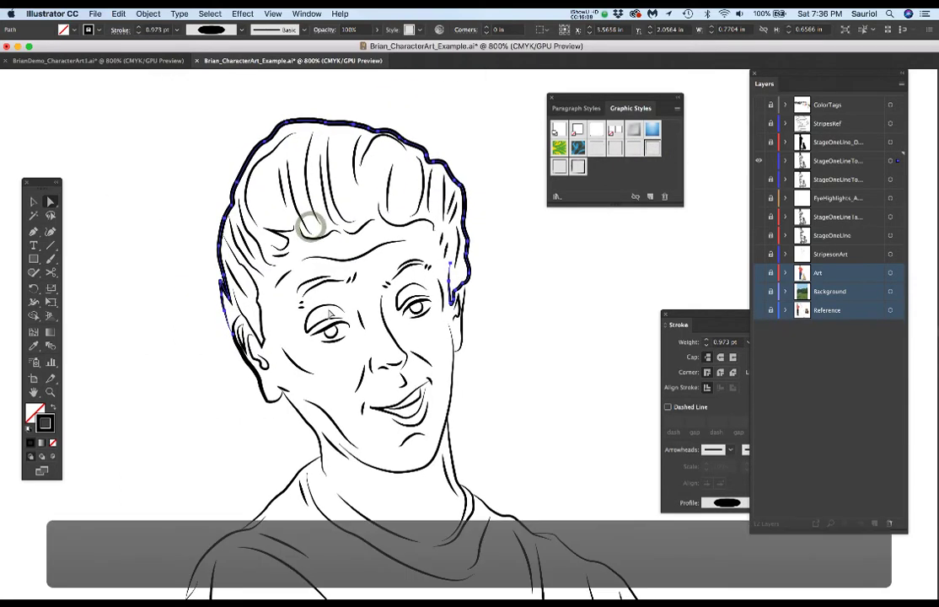
scroll(376, 439, "down", 5)
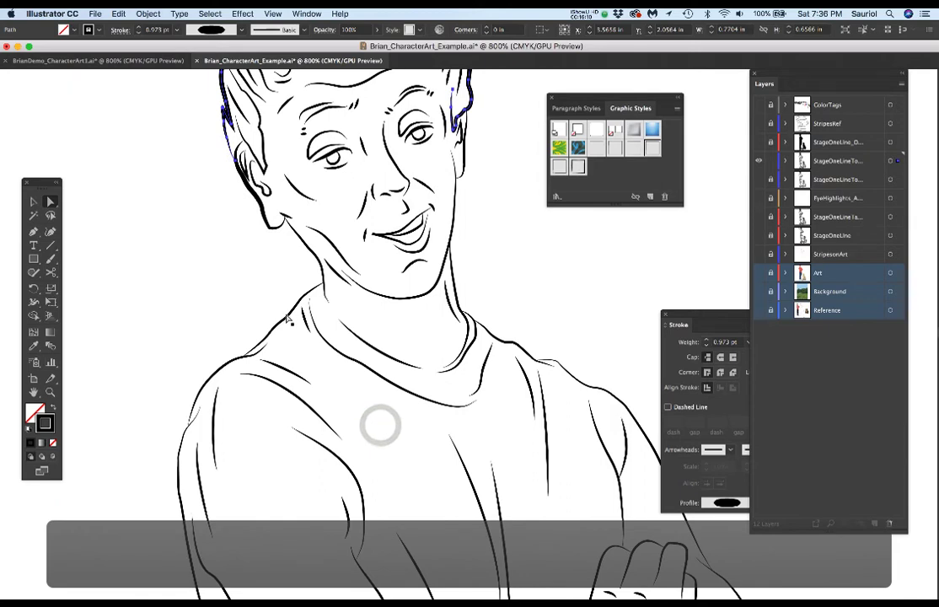
left_click(286, 317)
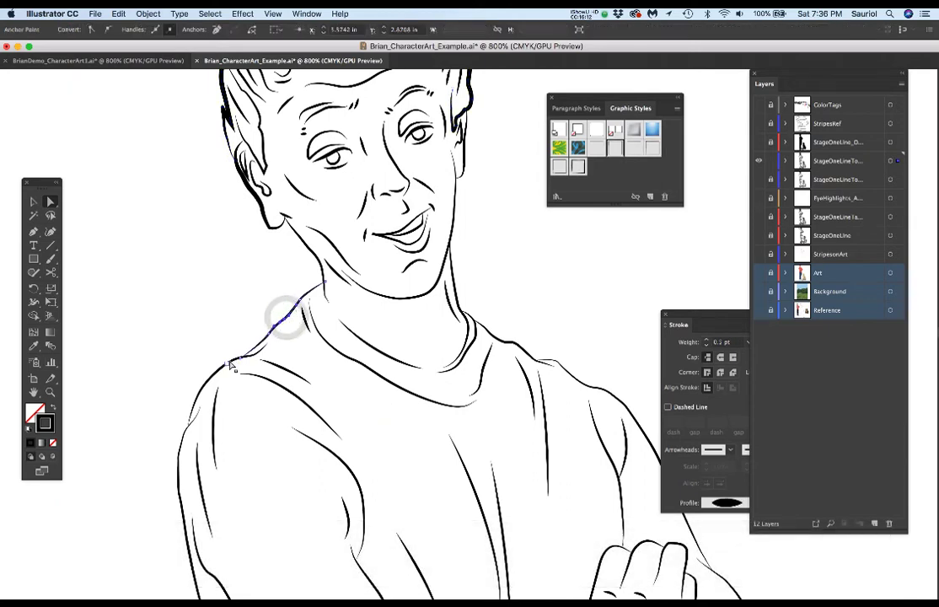
left_click(229, 361)
left_click(178, 453)
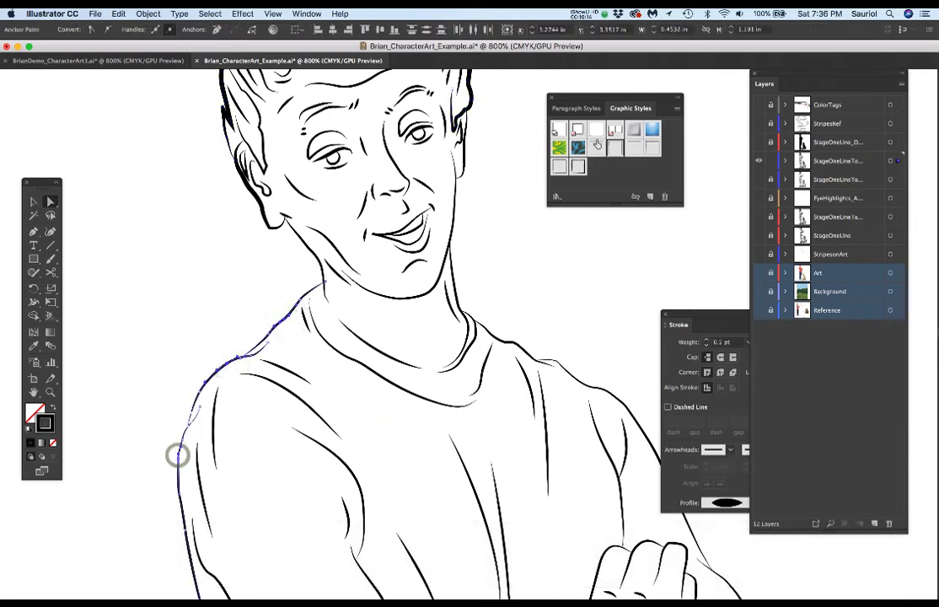
left_click(634, 150)
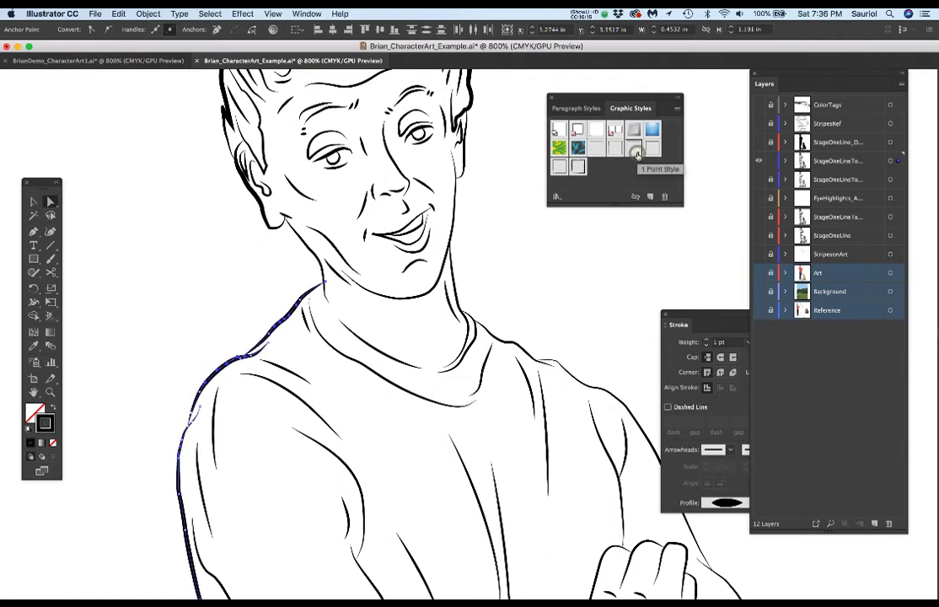
left_click(243, 301)
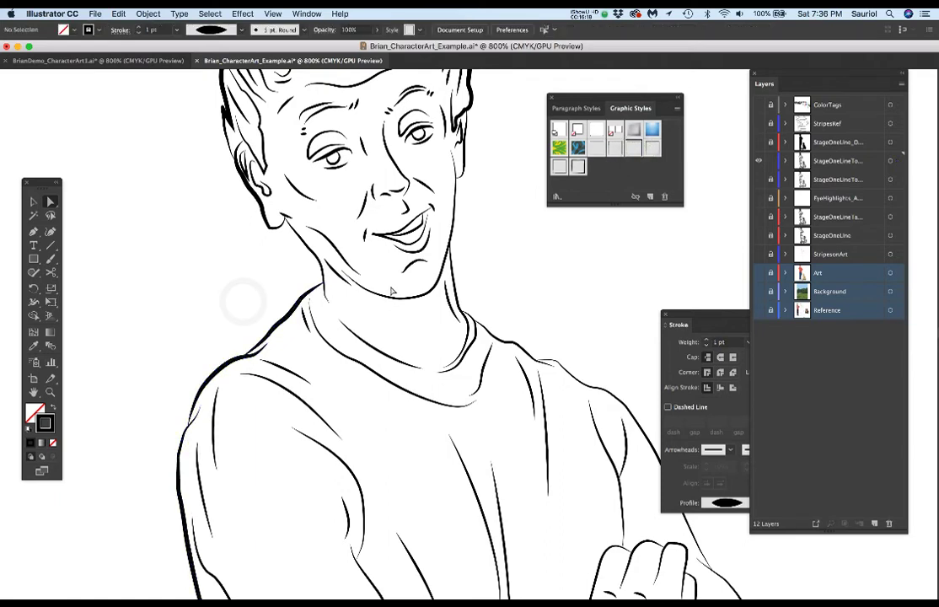
Step: Show the StageOneLineTapered layer in place of StageOneLineToOutline copy, and widen the Layers panel until the full layer names are readable
scroll(413, 226, "up", 1)
scroll(414, 225, "up", 1)
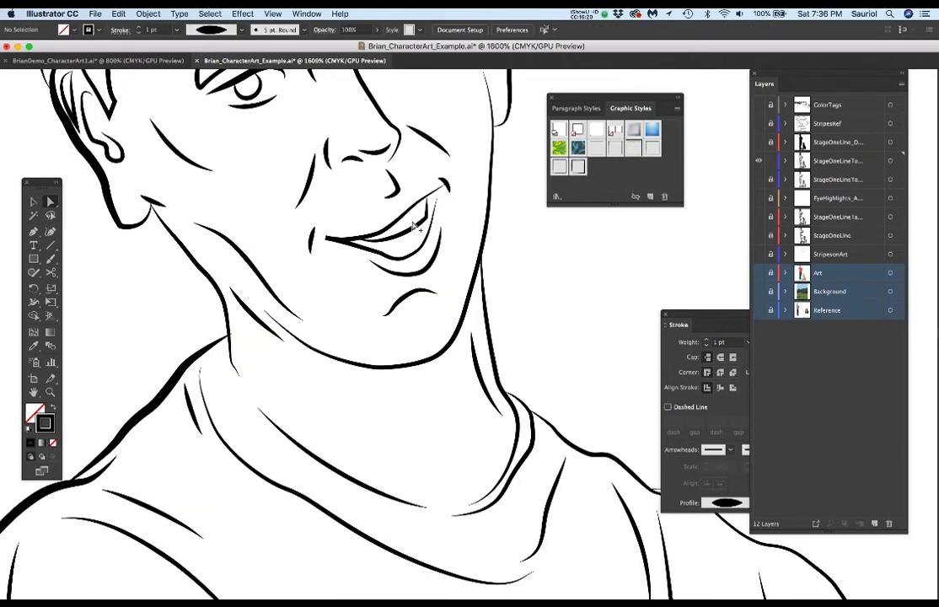
scroll(398, 212, "down", 1)
left_click_drag(397, 291, 438, 261)
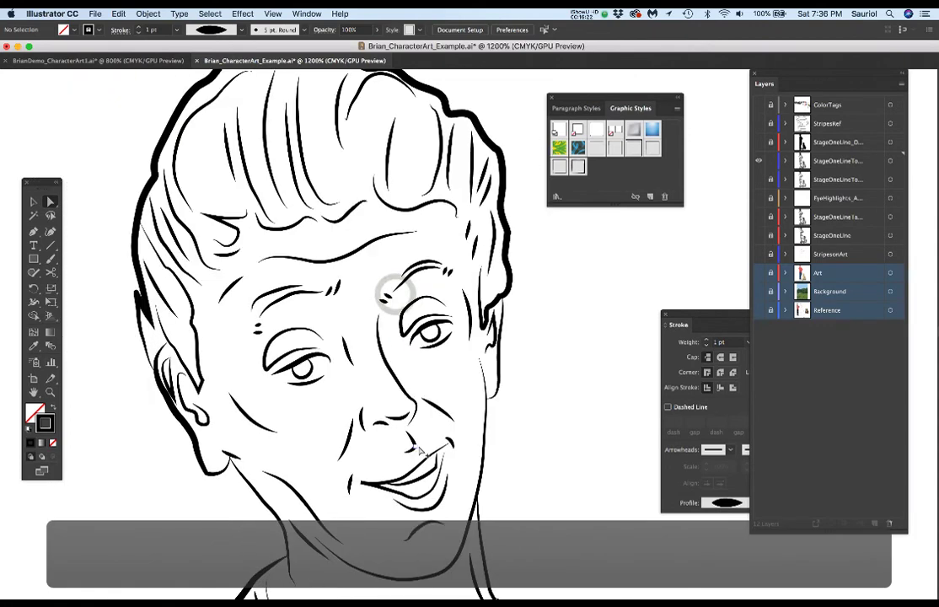
left_click(758, 161)
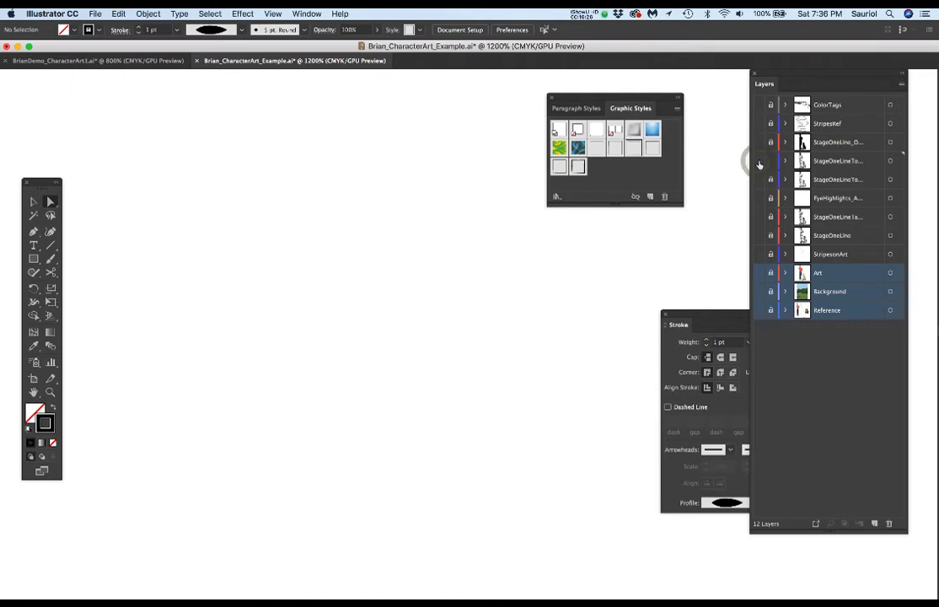
left_click(760, 217)
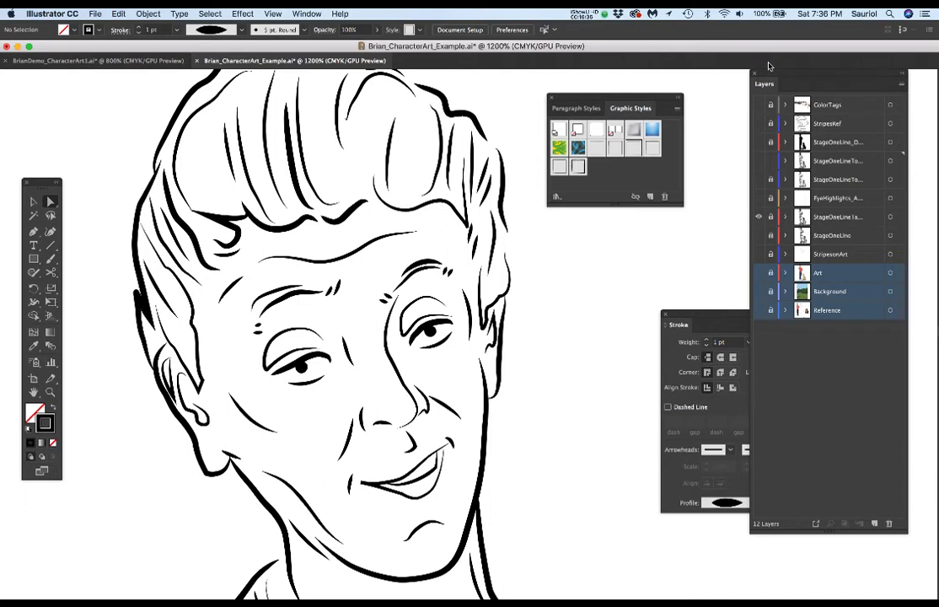
left_click_drag(779, 74, 732, 69)
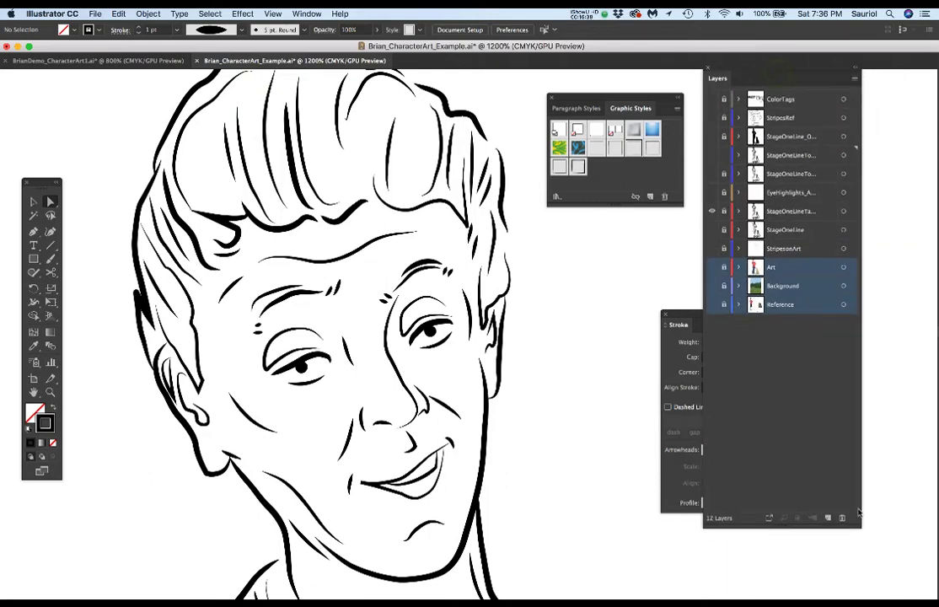
left_click_drag(857, 526, 913, 510)
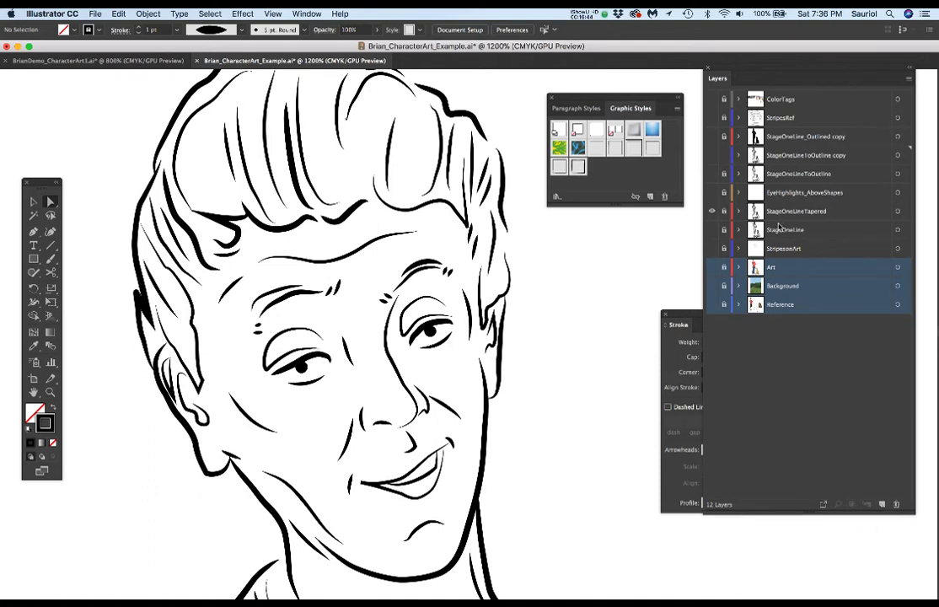
Step: Compare the face's uniform line work on the StageOneLine layer with the StageOneLineTapered version by switching their visibility
left_click(713, 212)
left_click(713, 229)
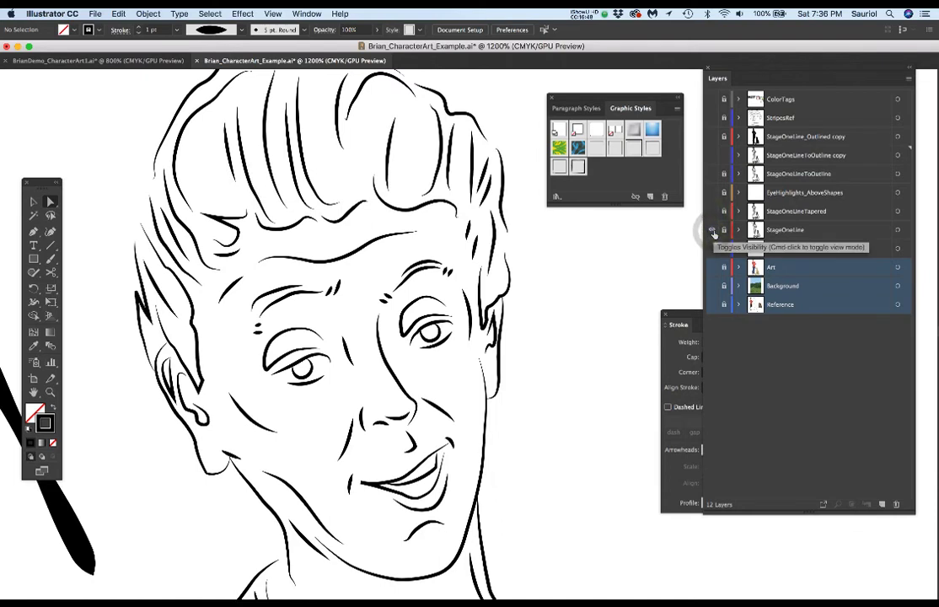
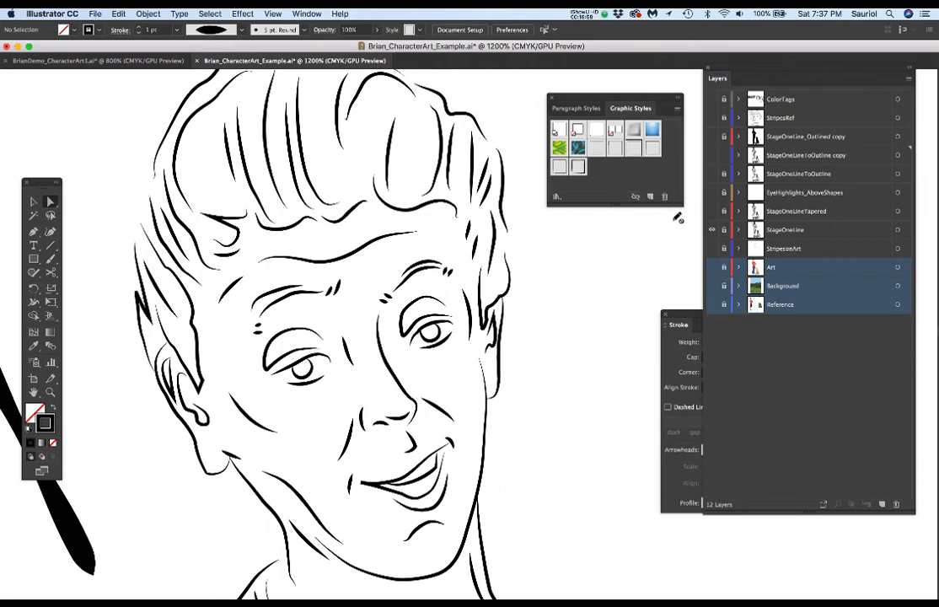
left_click(711, 229)
left_click(712, 210)
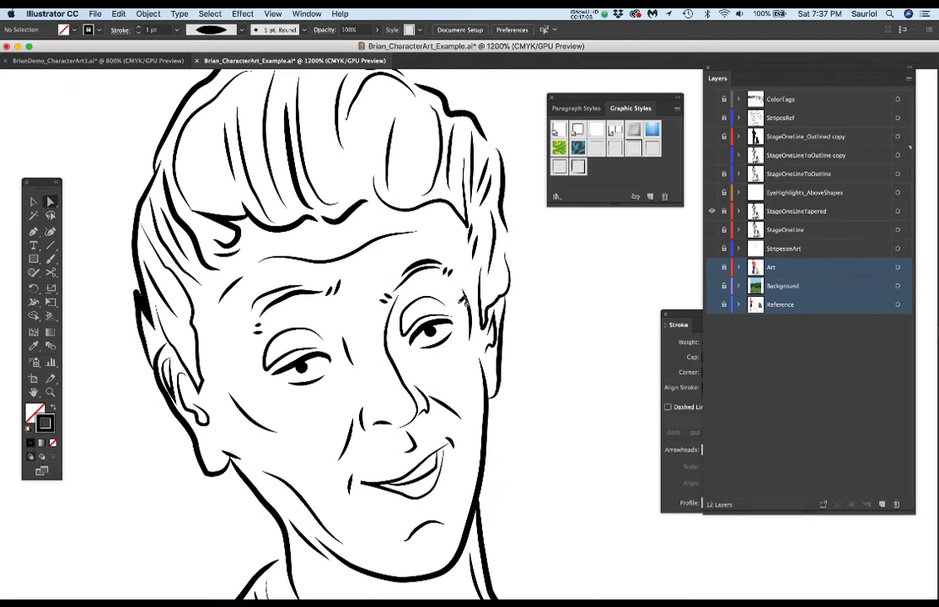
Step: Examine the varied tapered line weights on the man's shirt, crossed arms, hand and trousers
key("super+minus")
key("super+minus")
key("super+minus")
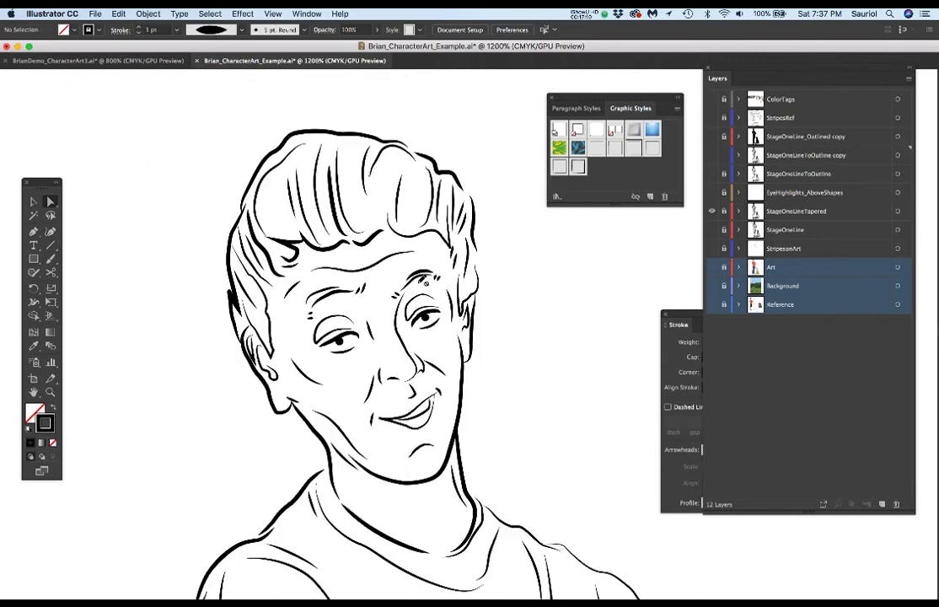
scroll(487, 411, "down", 8)
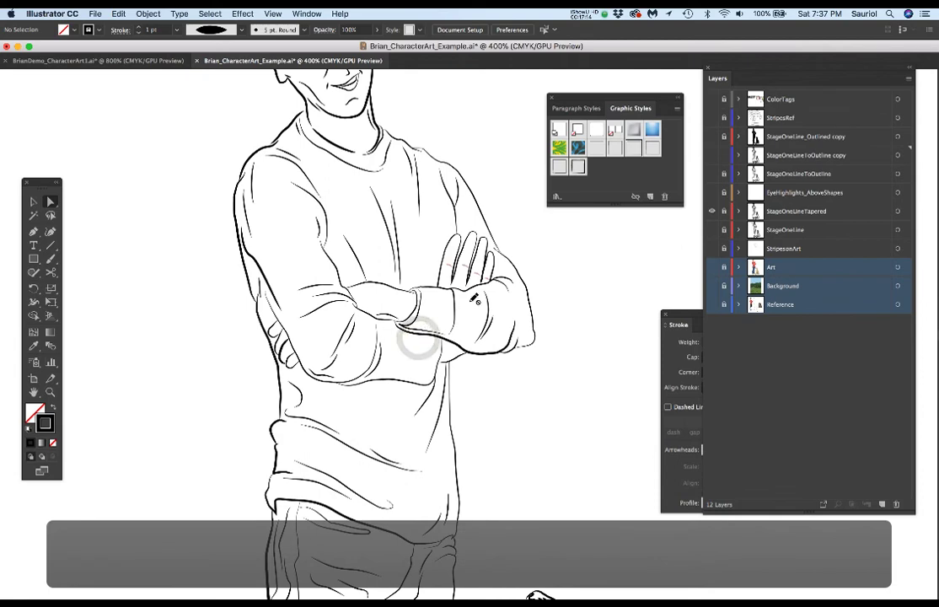
key("super+equal")
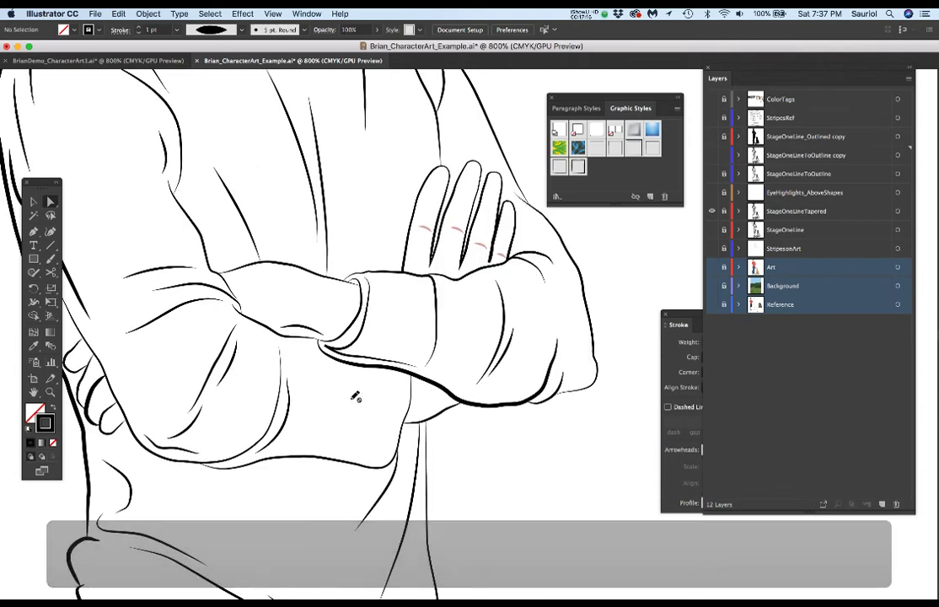
scroll(313, 359, "down", 6)
scroll(312, 359, "down", 5)
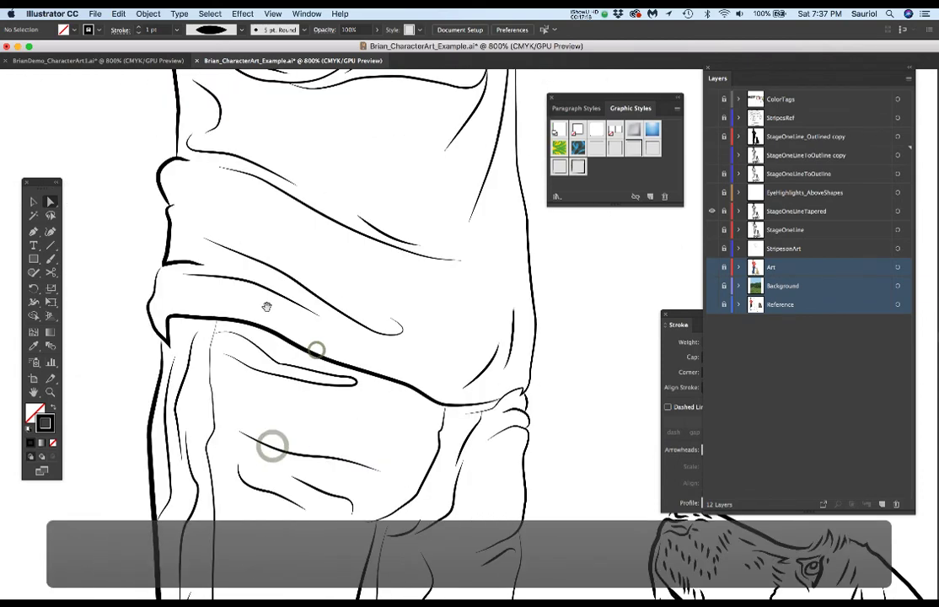
key("super+minus")
scroll(327, 407, "down", 10)
scroll(326, 407, "right", 10)
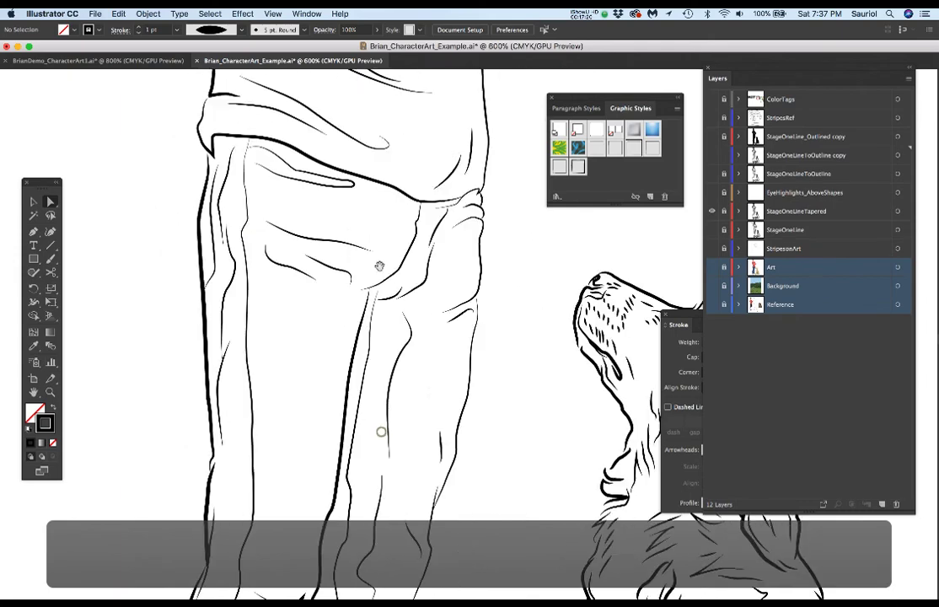
Step: Examine the tapered line work on the dog's head and fur, and the complete drawing of man and dog
scroll(428, 224, "up", 5)
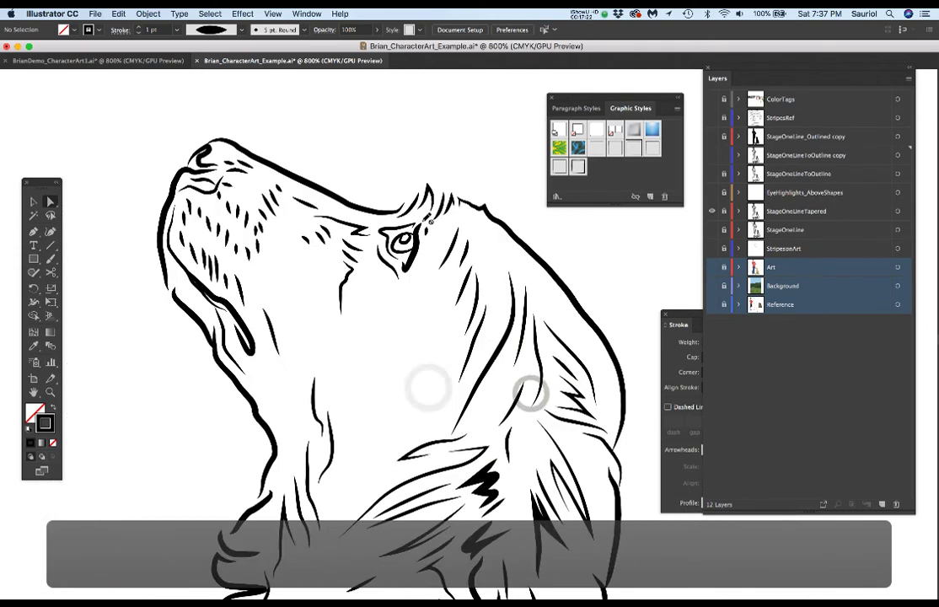
key("super+minus")
key("super+minus")
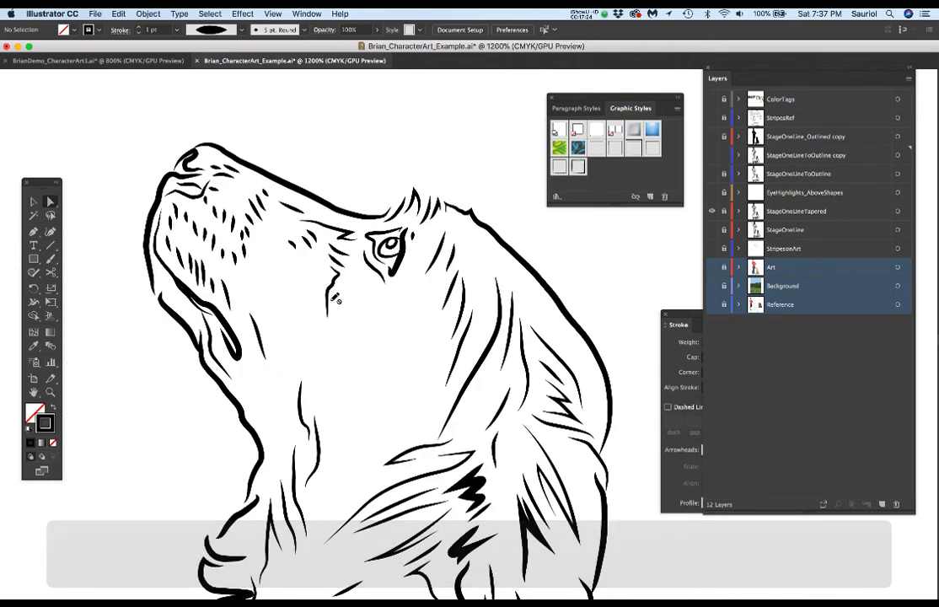
key("super+minus")
key("super+minus")
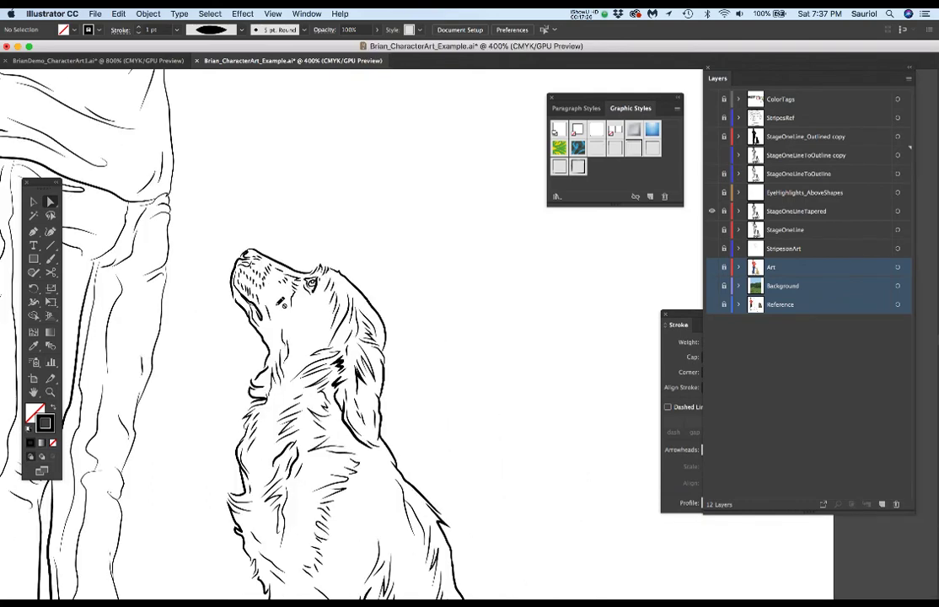
scroll(301, 294, "left", 5)
scroll(301, 294, "down", 3)
key("super+minus")
key("super+minus")
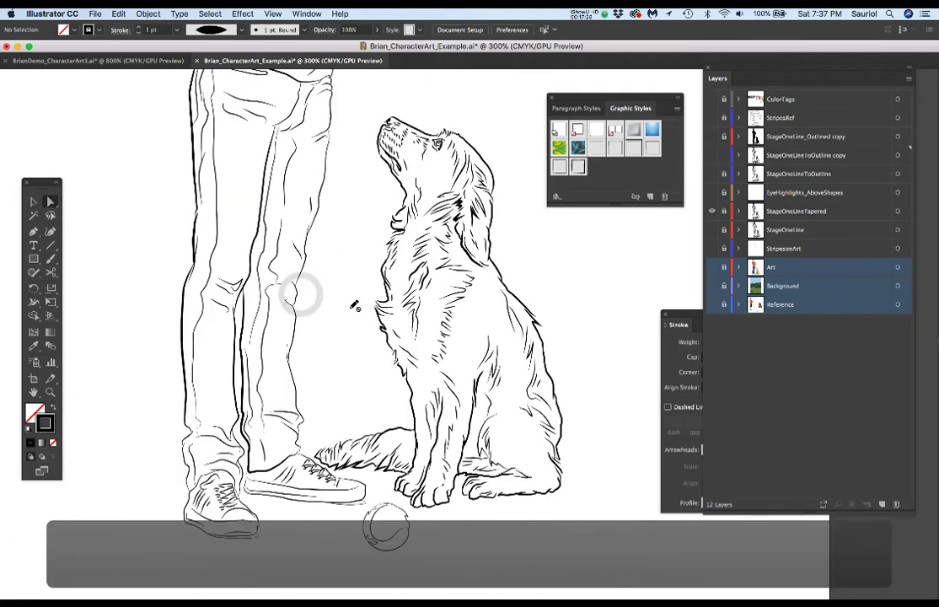
key("super+minus")
scroll(358, 267, "left", 3)
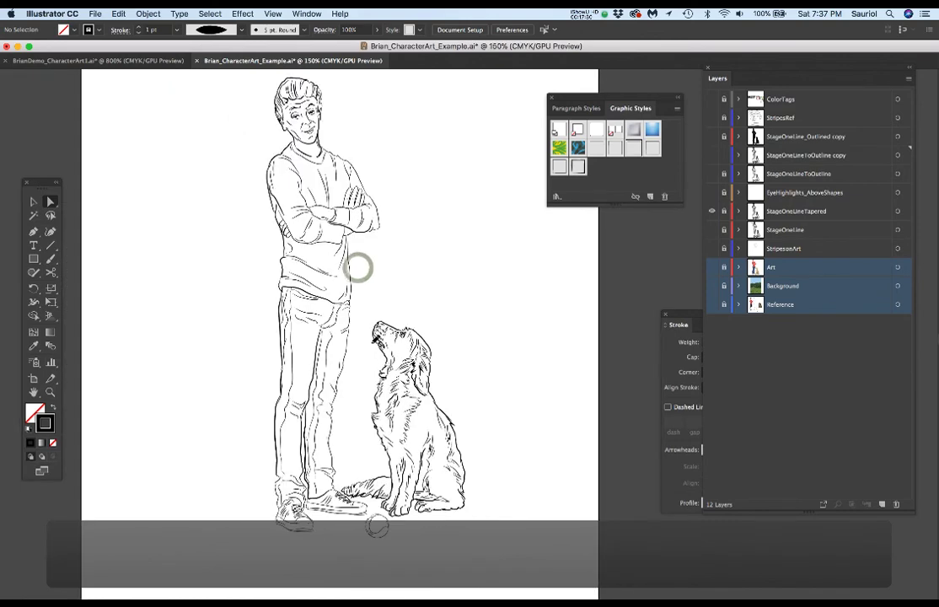
scroll(380, 337, "up", 1)
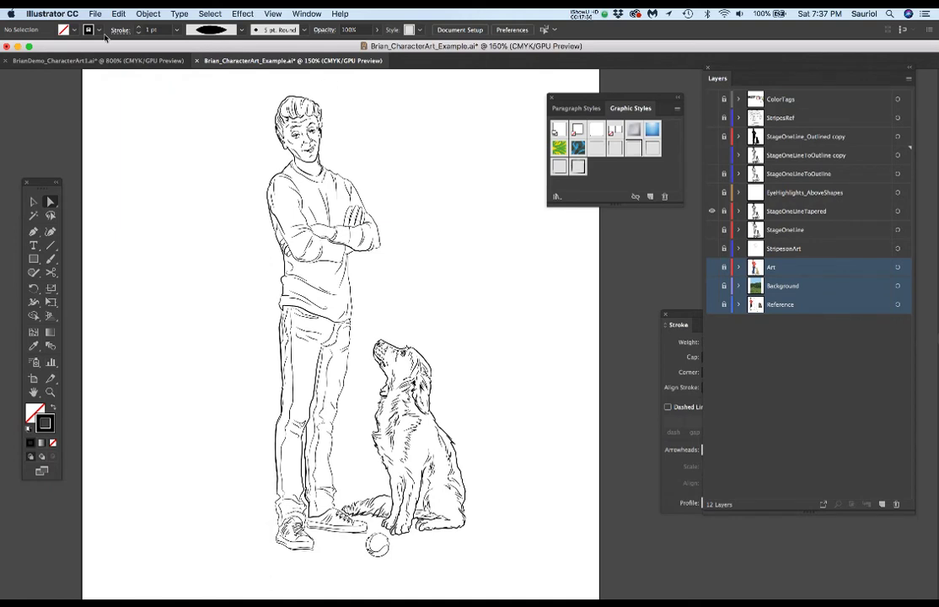
Step: In BrianDemo_CharacterArt1.ai, apply the 0.488 pt tapered graphic style to all the traced face and jaw paths, and deselect them
left_click(61, 61)
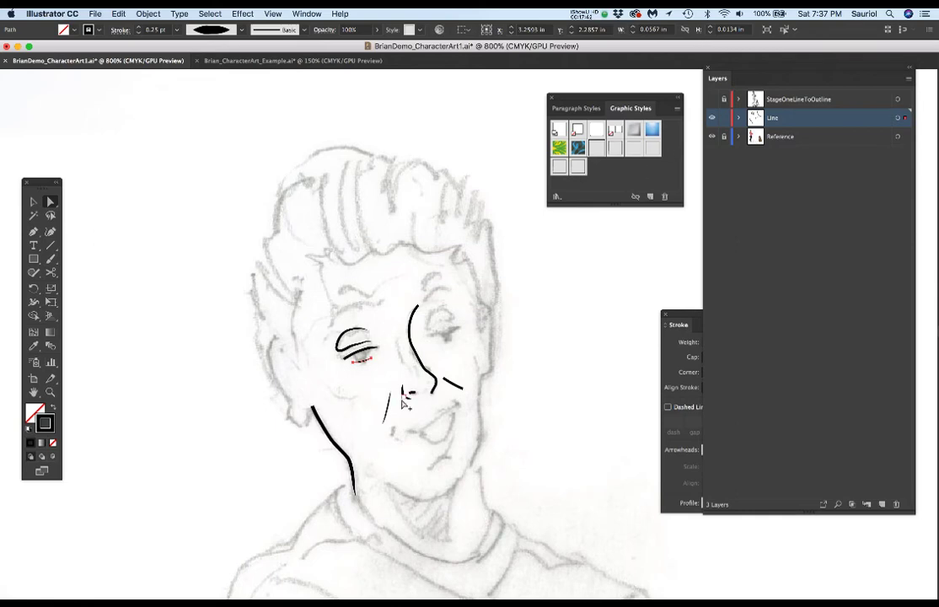
mouse_move(272, 279)
left_mouse_down()
mouse_move(434, 534)
mouse_move(514, 547)
left_mouse_up()
scroll(466, 393, "up", 2)
scroll(466, 394, "up", 2)
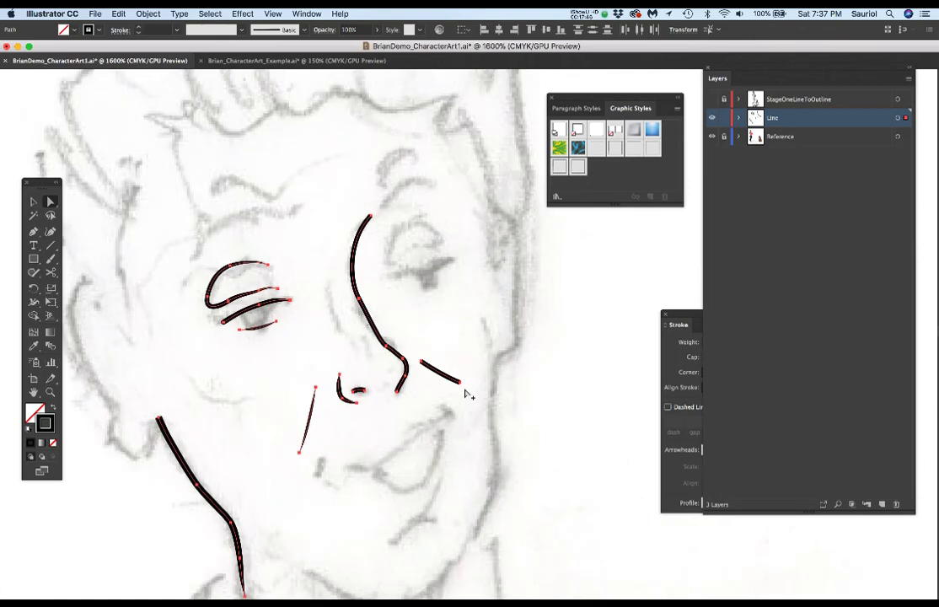
scroll(466, 393, "down", 1)
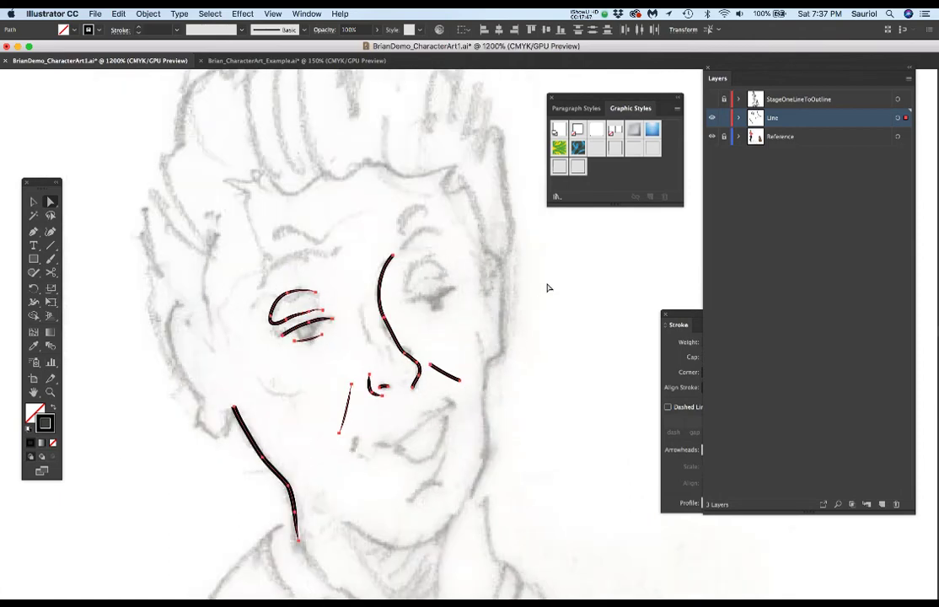
left_click(614, 149)
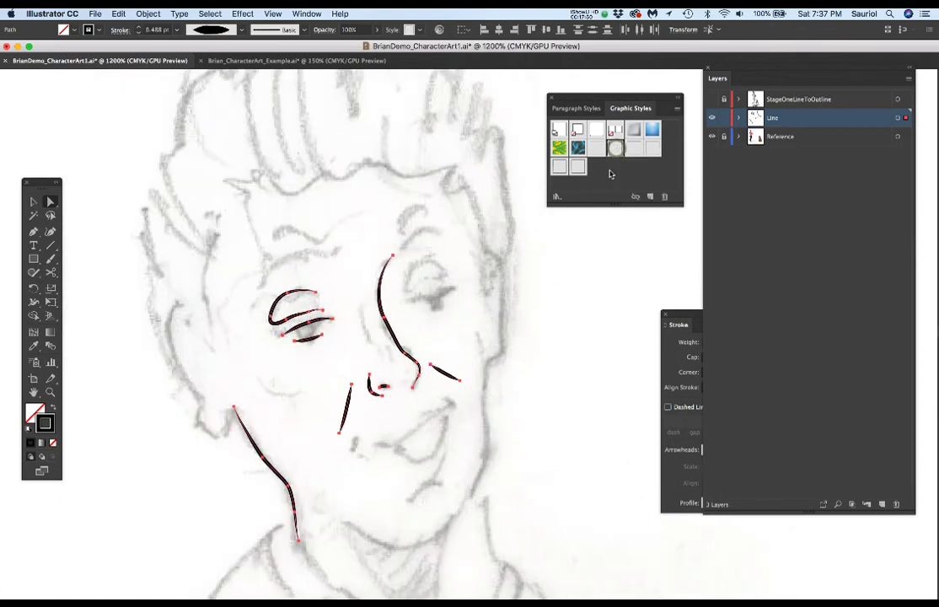
scroll(469, 365, "down", 3)
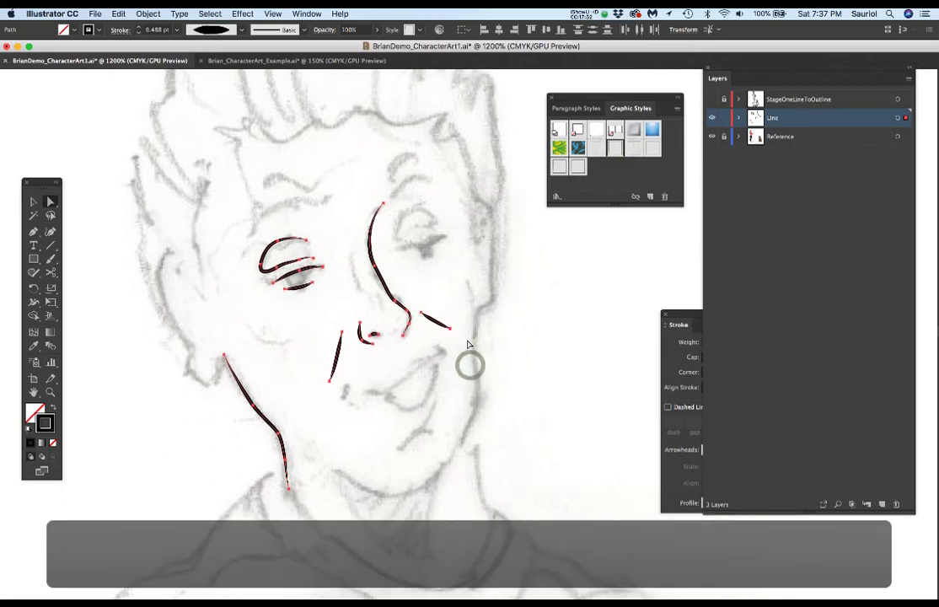
left_click(507, 320)
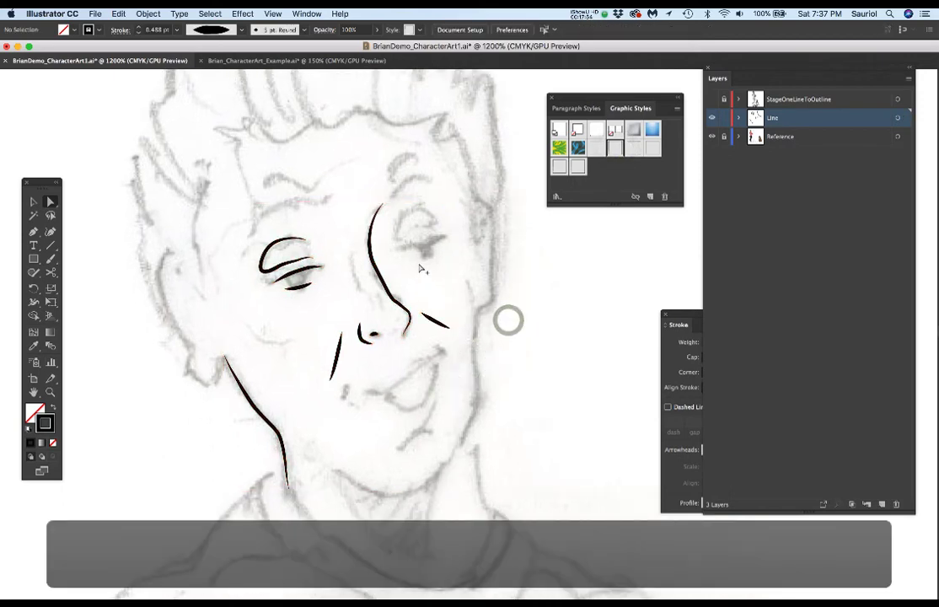
Step: Draw a curved three-point Pen path for the iris, from the upper eyelid line down to the lower lid and back up
scroll(421, 267, "up", 2)
left_click_drag(213, 282, 476, 334)
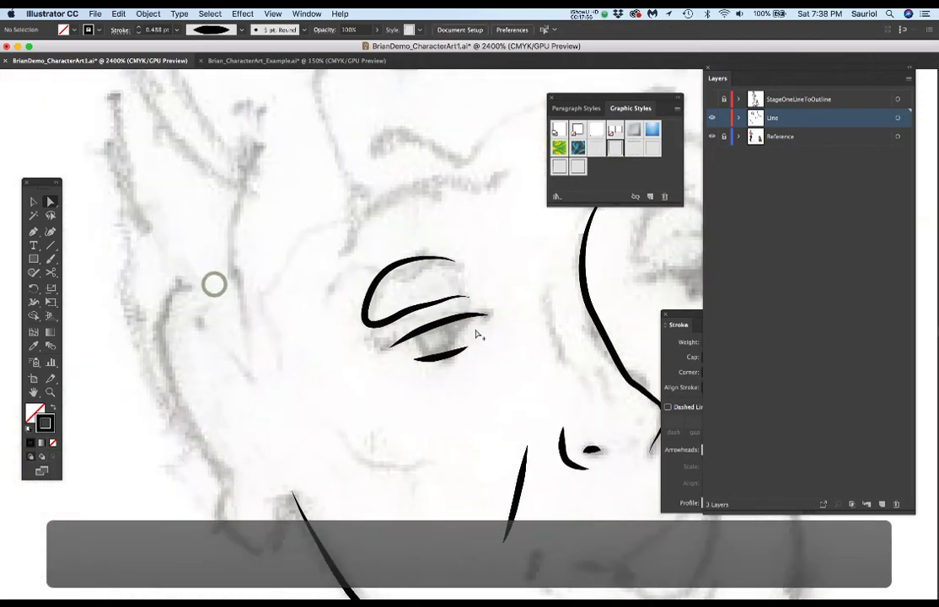
scroll(476, 335, "up", 2)
key("p")
key("bracketleft")
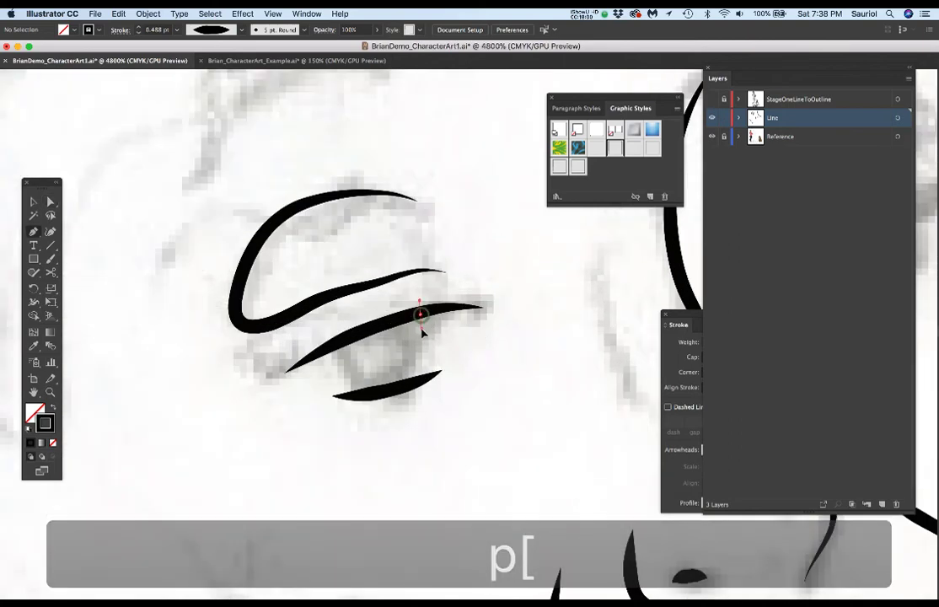
left_click(419, 316)
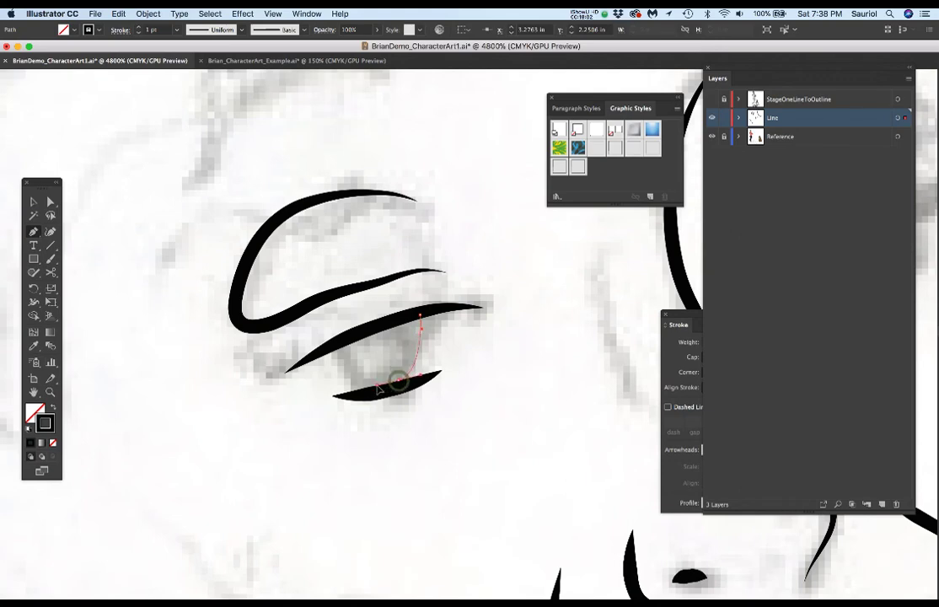
left_click(396, 384)
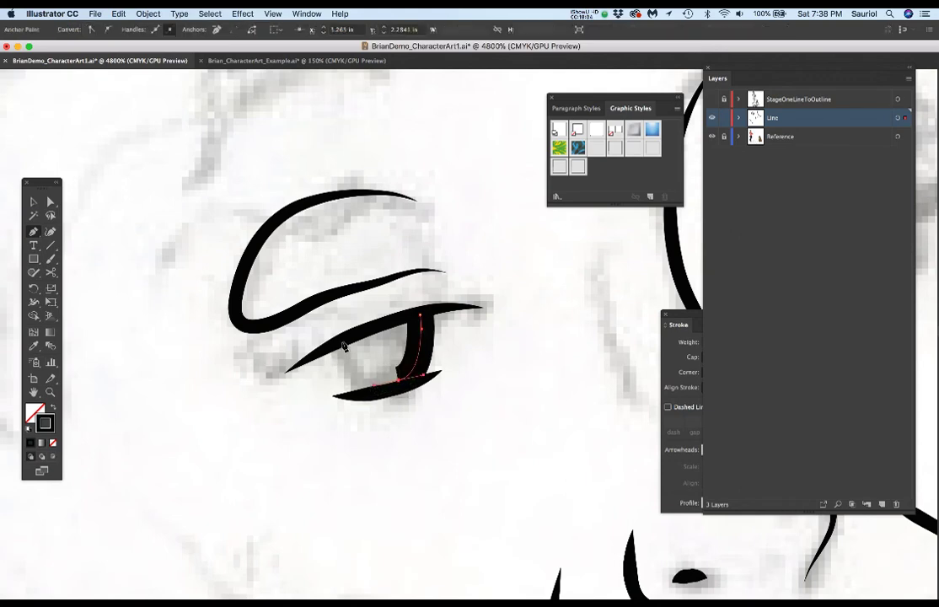
left_click_drag(343, 347, 348, 317)
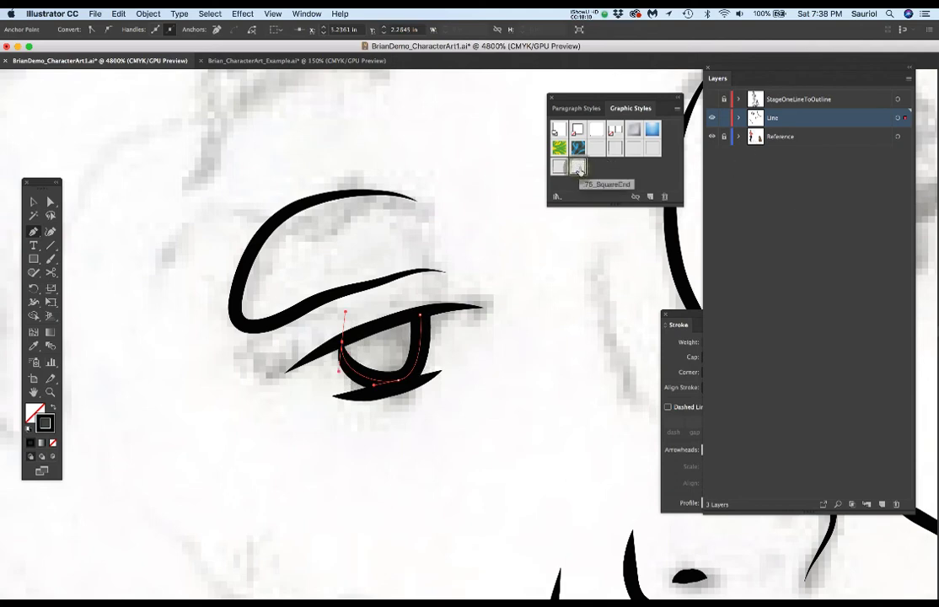
Step: Apply the 0.75 pt tapered graphic style to the iris path and check it against the surrounding eyelid lines
mouse_move(555, 166)
left_mouse_down()
mouse_move(635, 149)
mouse_move(490, 341)
left_mouse_up()
scroll(490, 342, "down", 8)
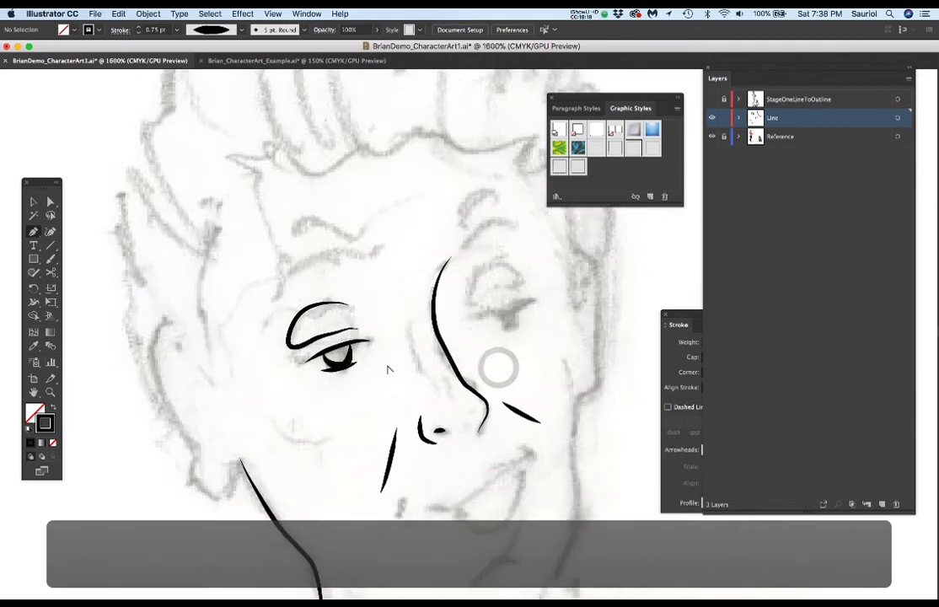
scroll(388, 368, "up", 5)
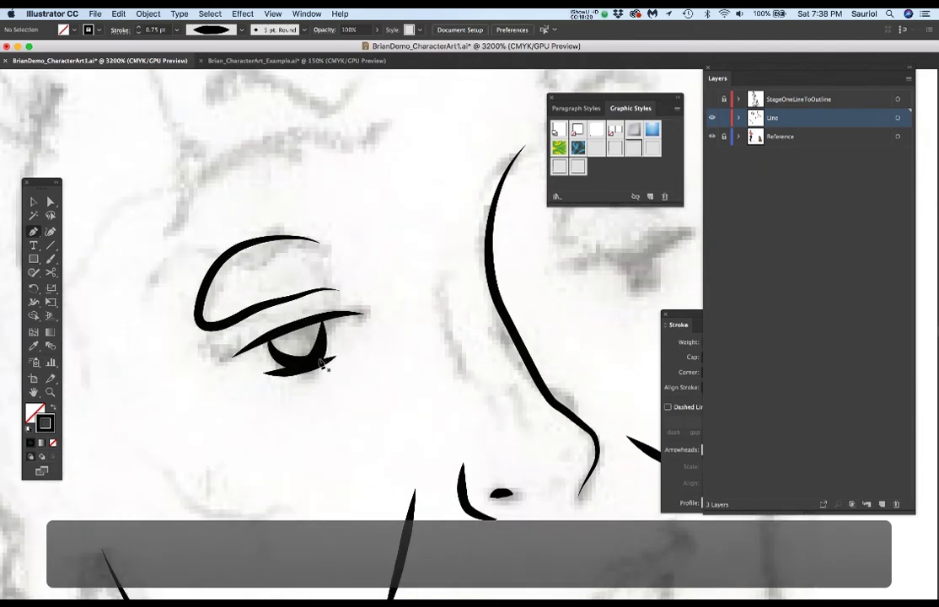
left_click(319, 361)
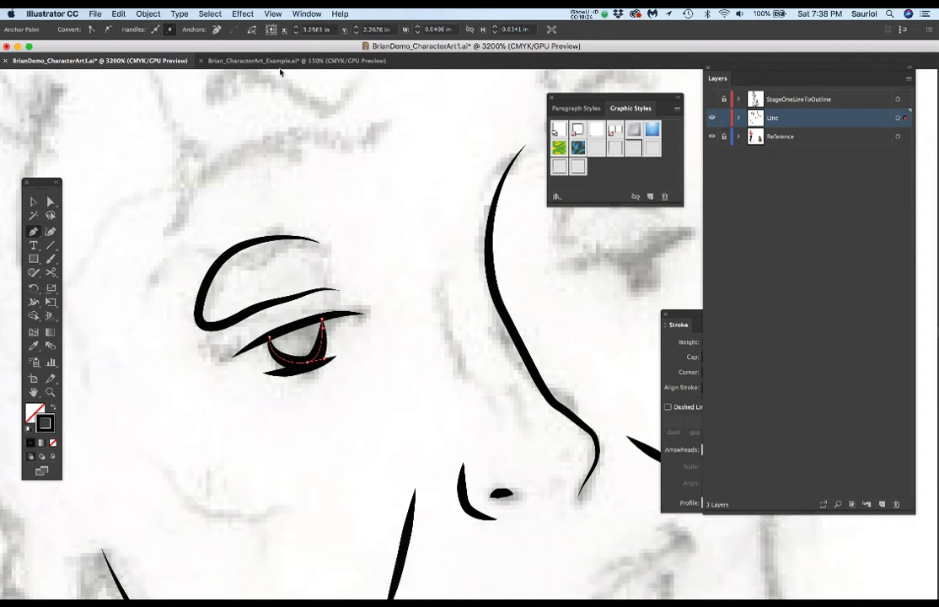
Step: In Brian_CharacterArt_Example.ai, show the Art layer and examine how the colour fills meet the line work around the man's eye
left_click(281, 62)
scroll(301, 143, "up", 5)
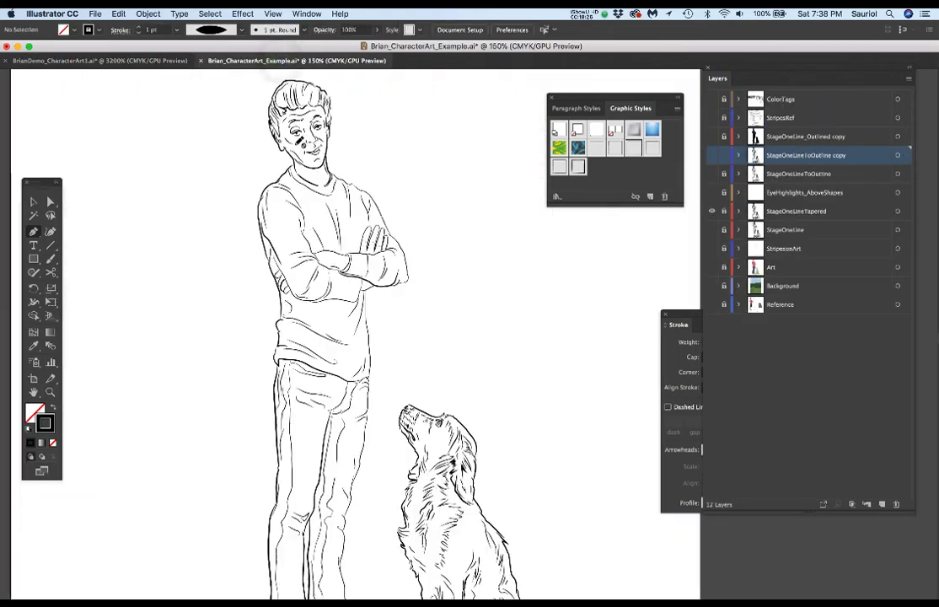
scroll(301, 143, "up", 3)
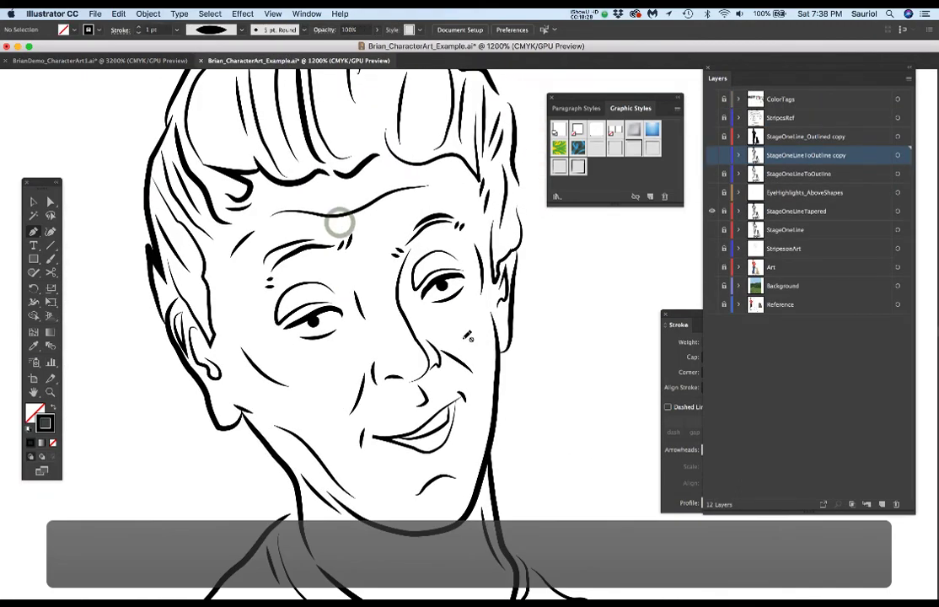
left_click(712, 267)
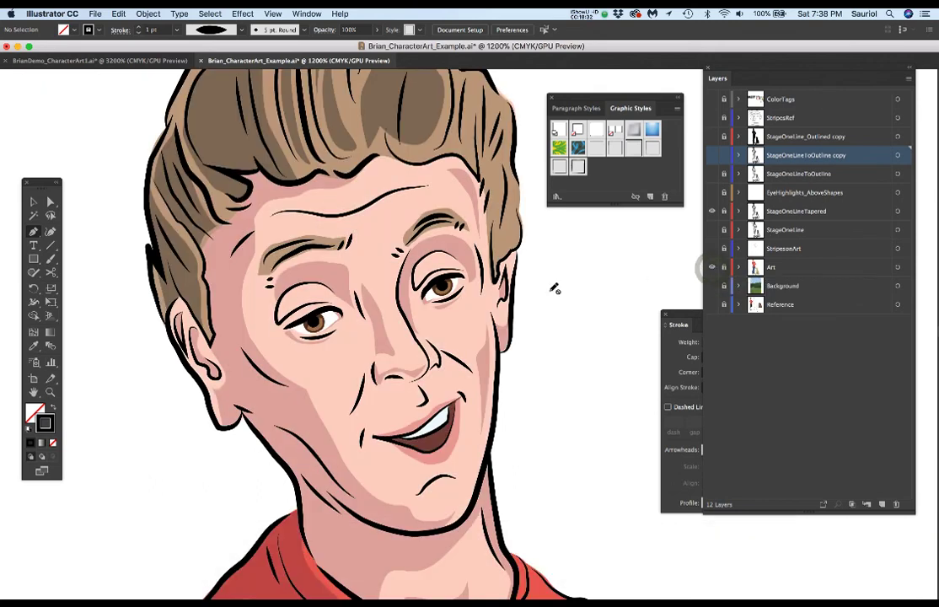
scroll(271, 301, "up", 3)
scroll(271, 301, "up", 1)
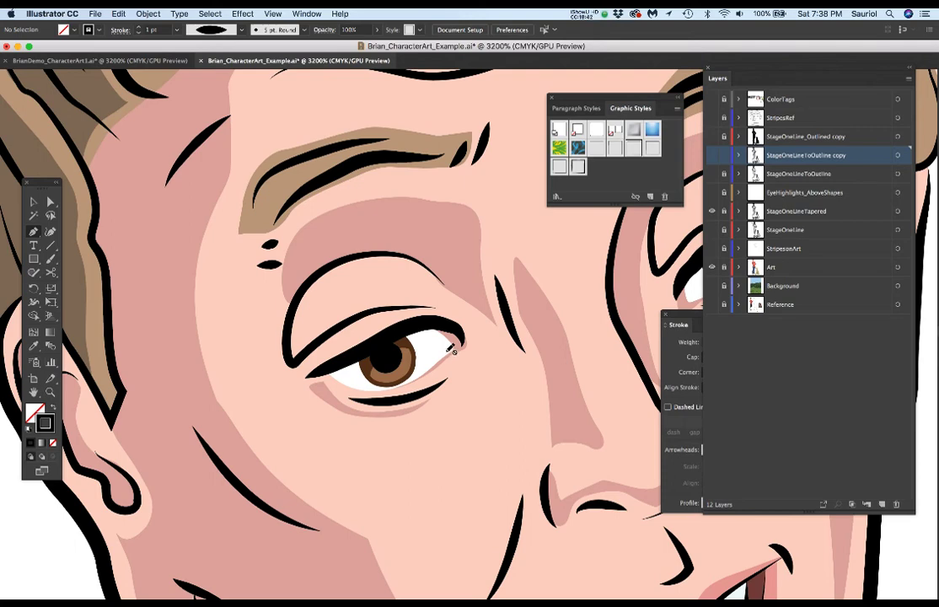
Step: Examine the coloured face, shirt and crossed arms as a whole, and hide the Art layer
scroll(451, 348, "down", 1)
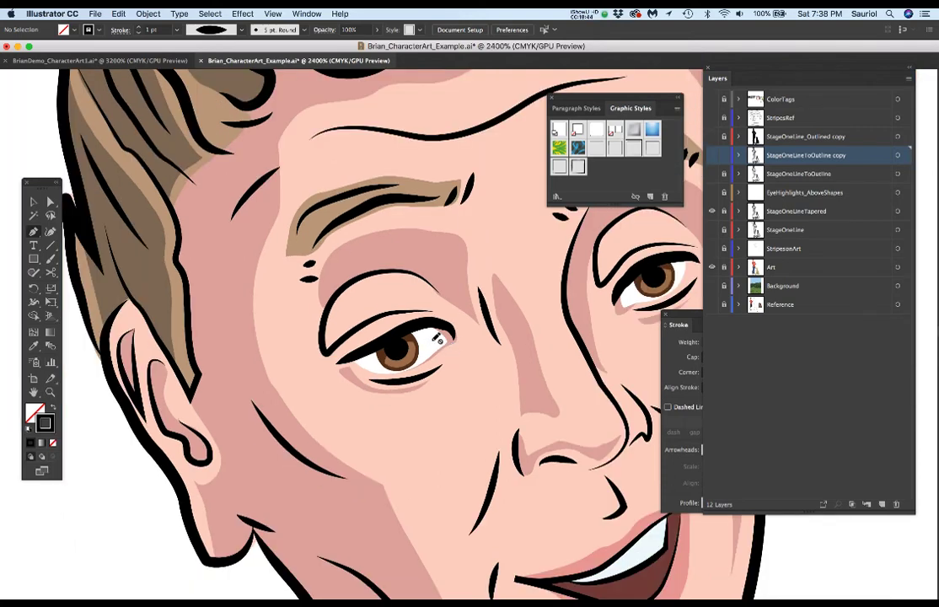
scroll(438, 338, "down", 3)
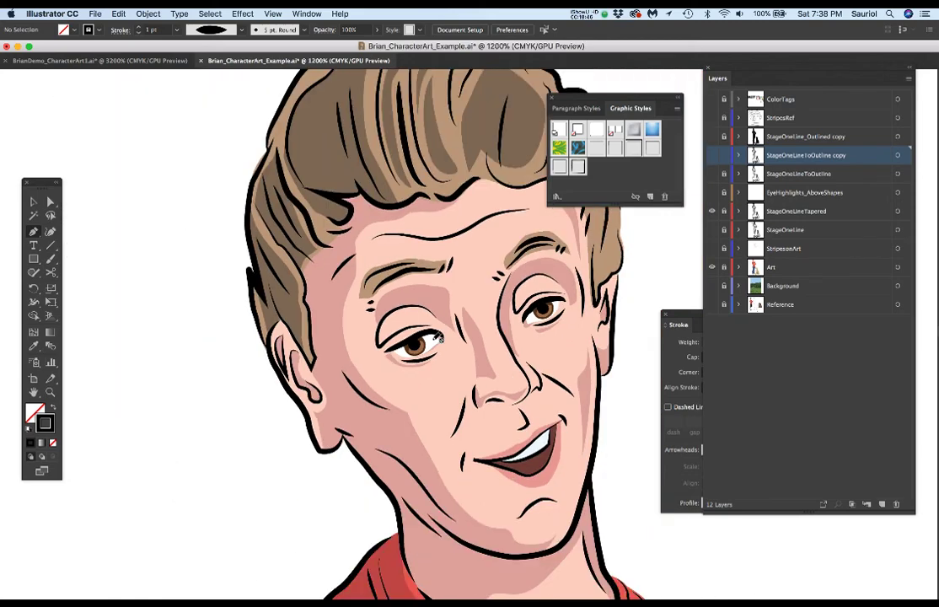
scroll(415, 333, "down", 1)
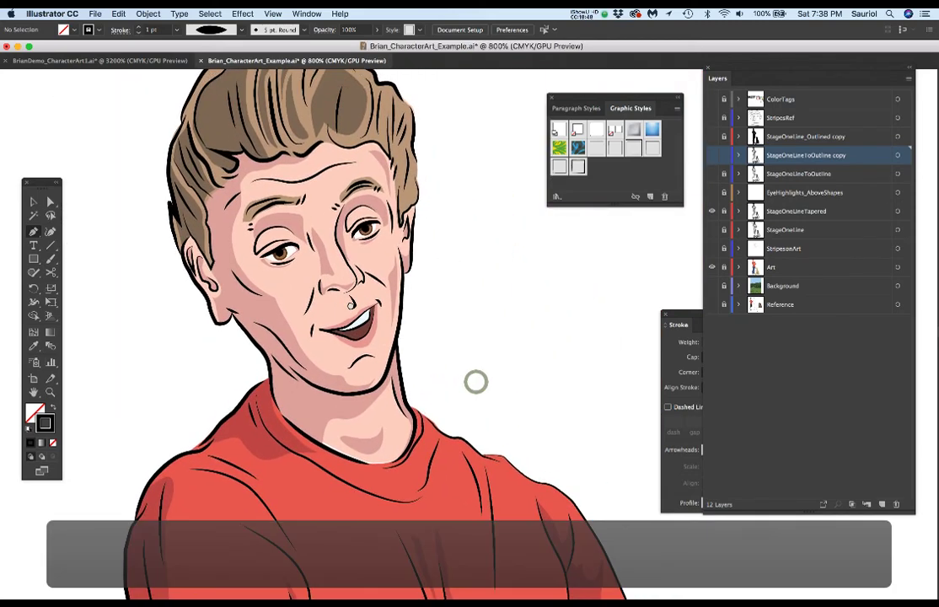
scroll(374, 309, "down", 1)
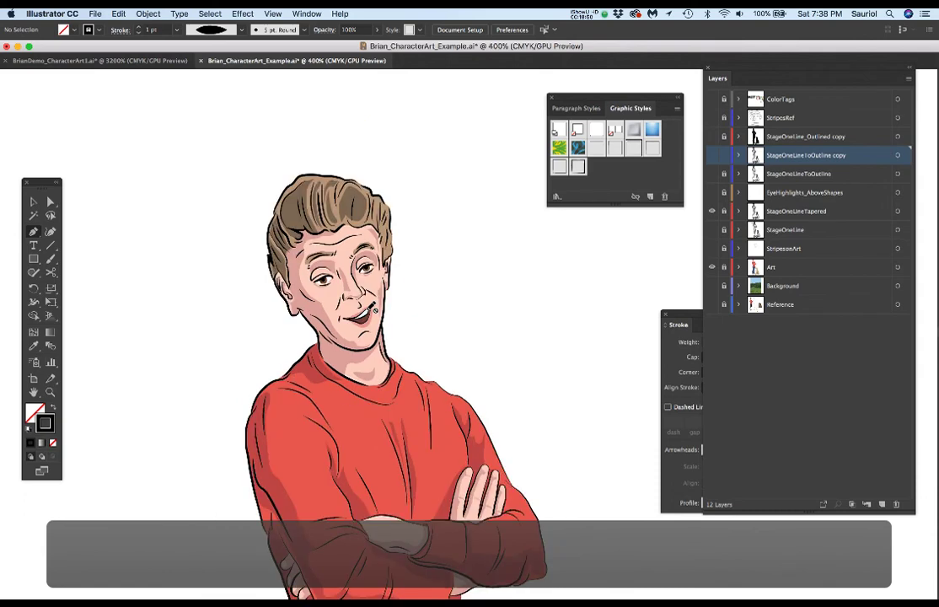
scroll(430, 395, "down", 5)
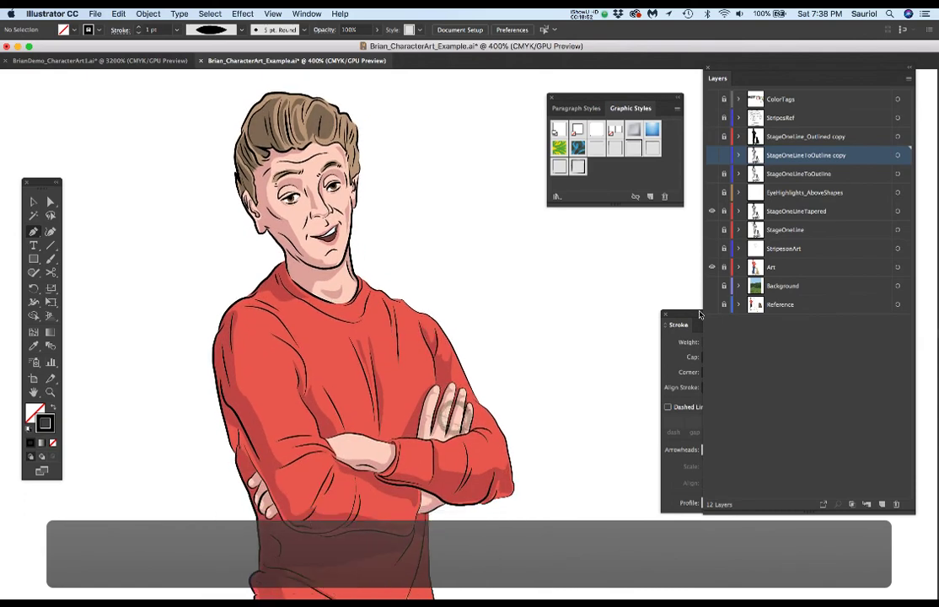
left_click(712, 267)
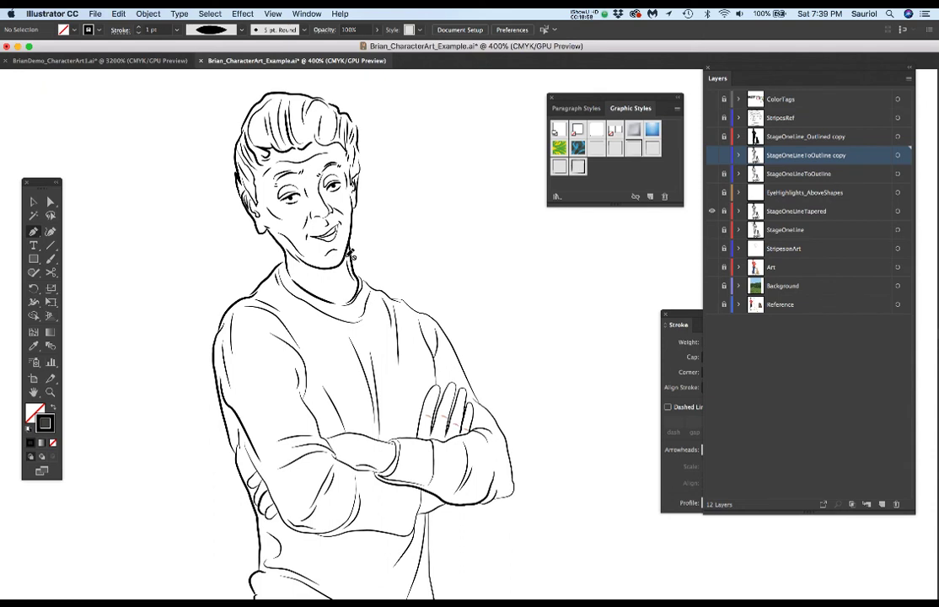
Step: Compare the StageOneLineToOutline drawing with the StageOneLine version by showing one layer at a time
left_click(714, 211)
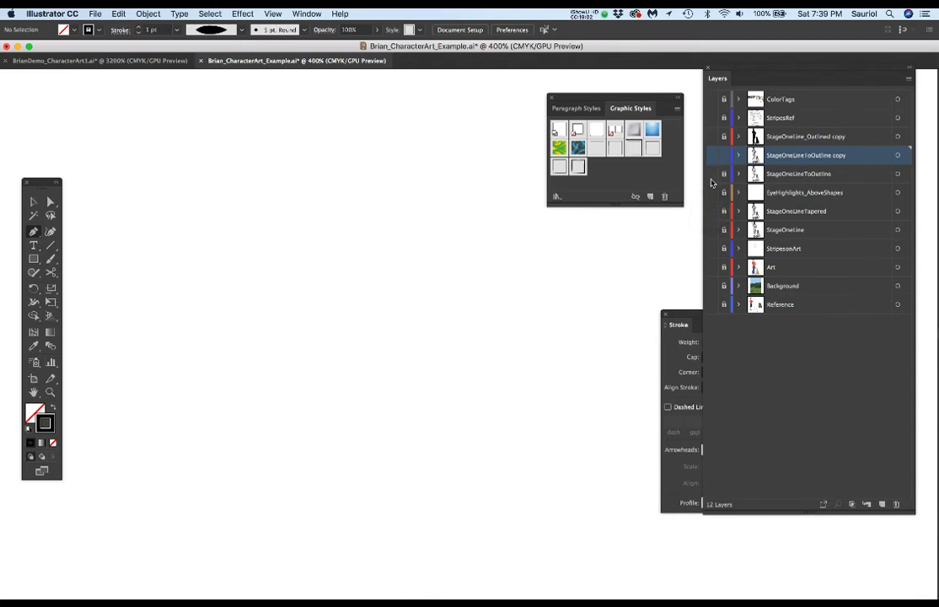
left_click(712, 175)
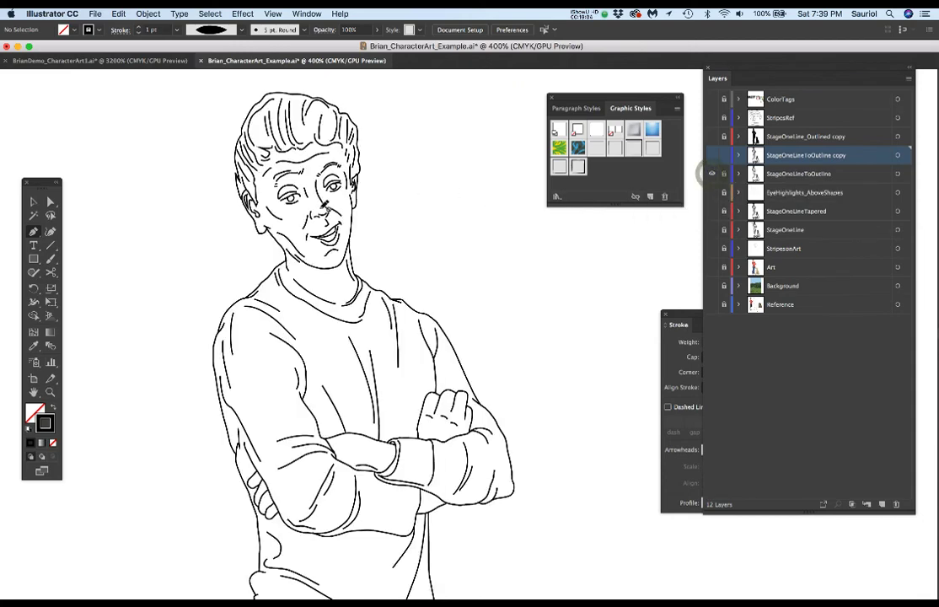
scroll(324, 198, "up", 2)
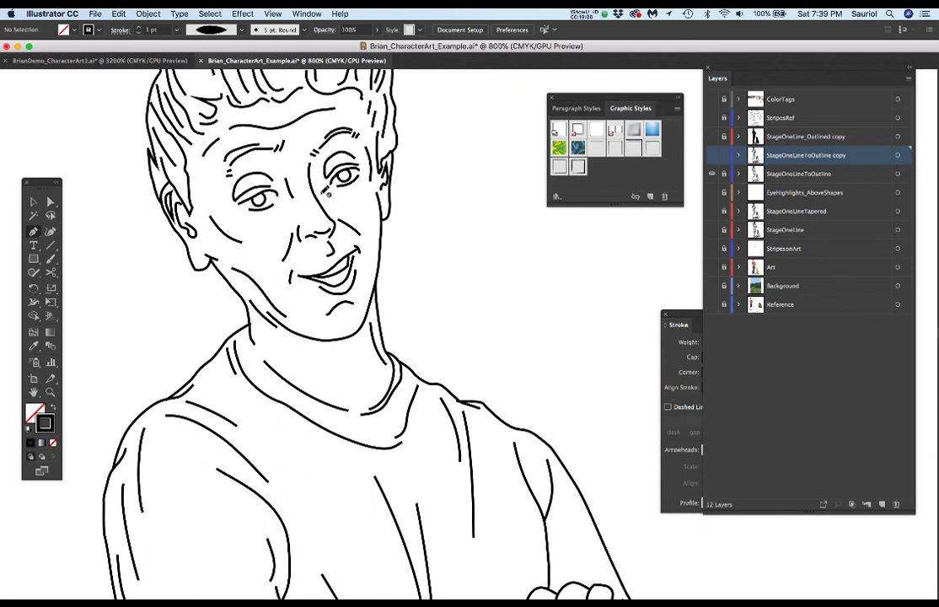
left_click(712, 175)
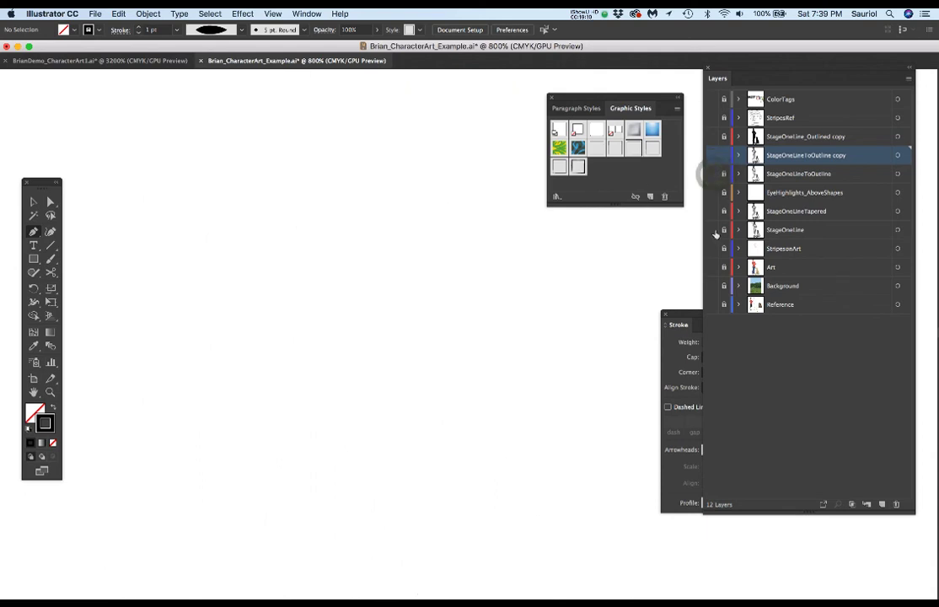
left_click(712, 230)
scroll(390, 248, "left", 5)
scroll(390, 249, "up", 3)
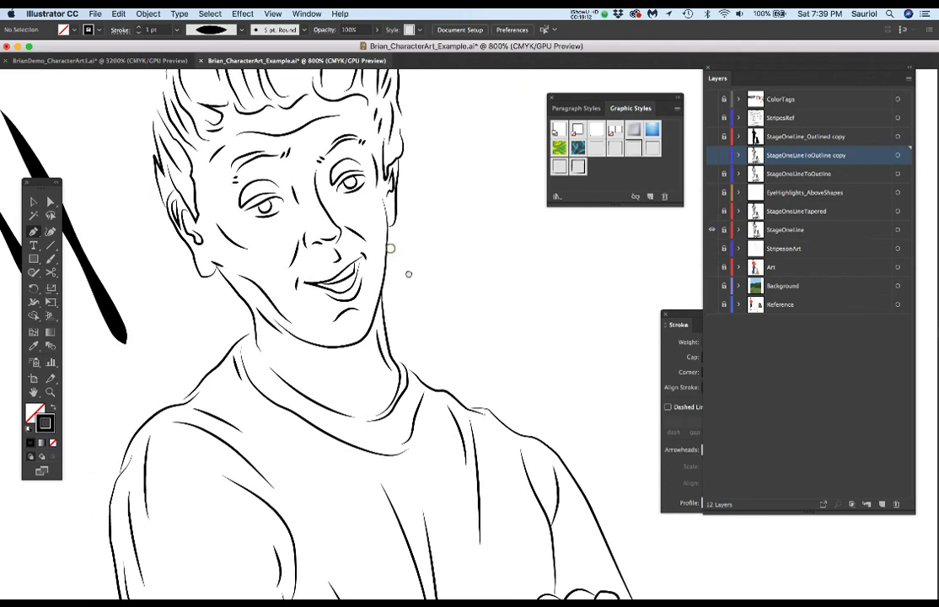
scroll(389, 248, "down", 2)
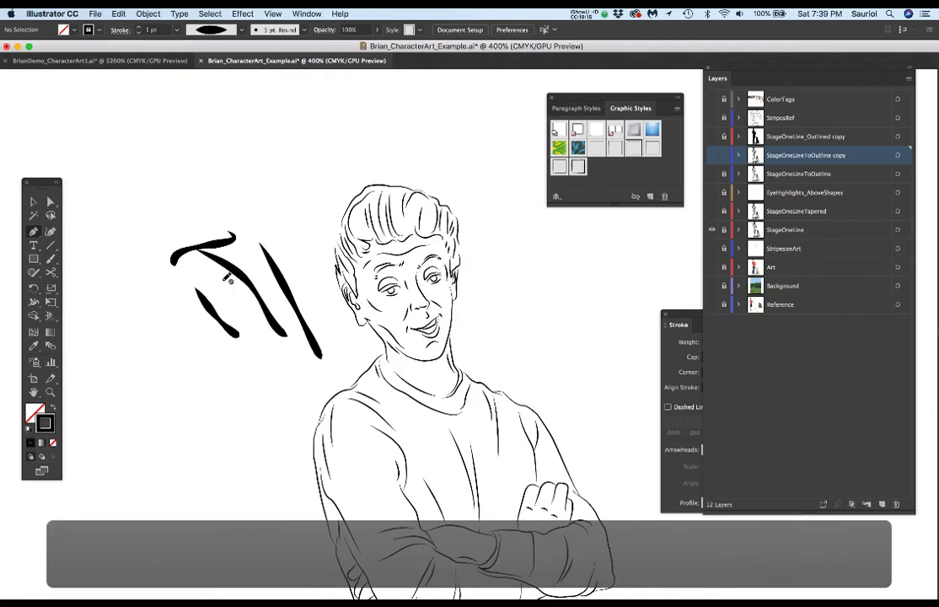
Step: Unlock the StageOneLine layer, delete the stray thick black strokes beside the man's head, and lock the layer again
left_click(712, 231)
left_click(711, 231)
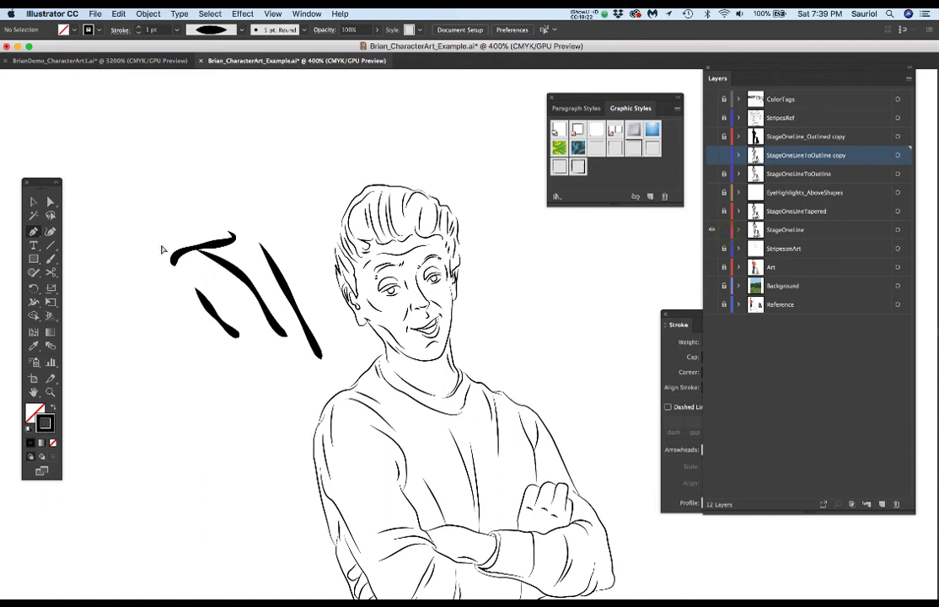
mouse_move(163, 249)
left_mouse_down()
mouse_move(247, 362)
mouse_move(172, 255)
left_mouse_up()
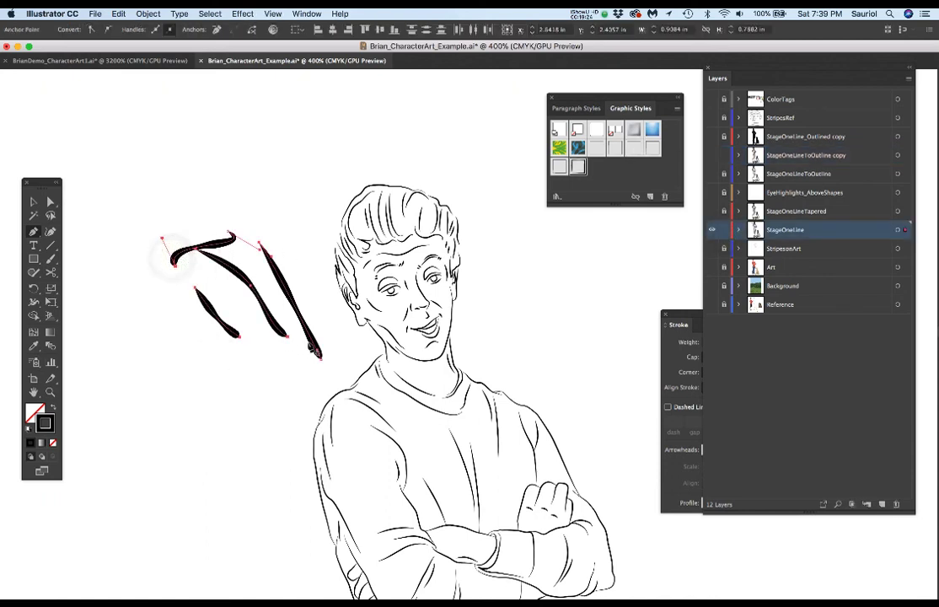
key("Delete")
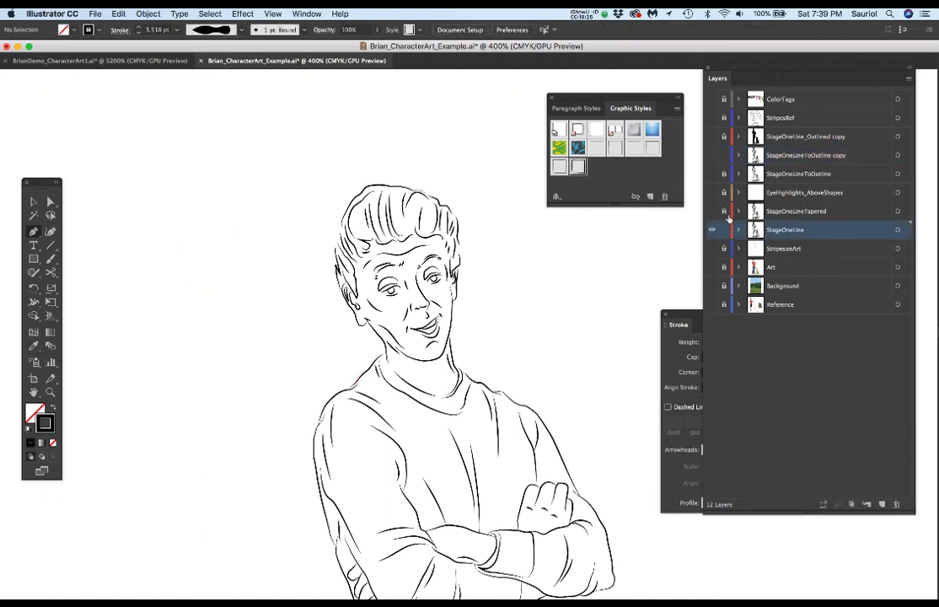
Step: Examine the man's face on the StageOneLine layer, and replace it with the StageOneLineTapered layer to compare line weights
key("super+equal")
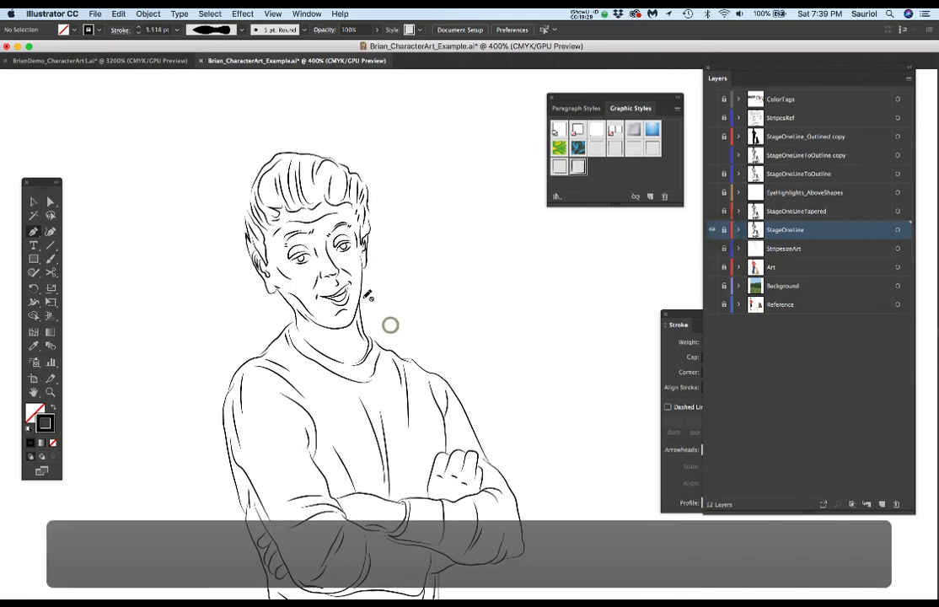
key("super+equal")
scroll(389, 326, "up", 3)
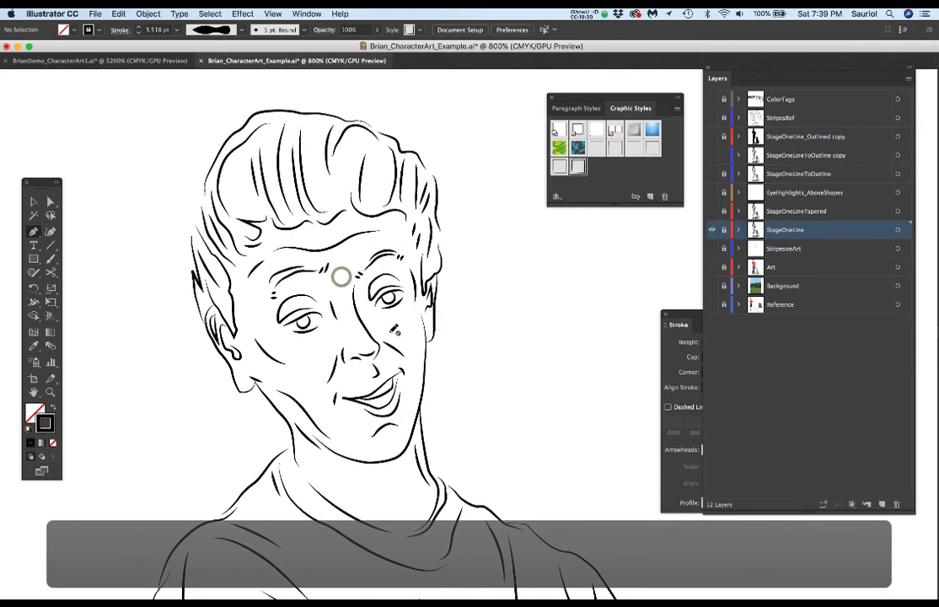
left_click(710, 229)
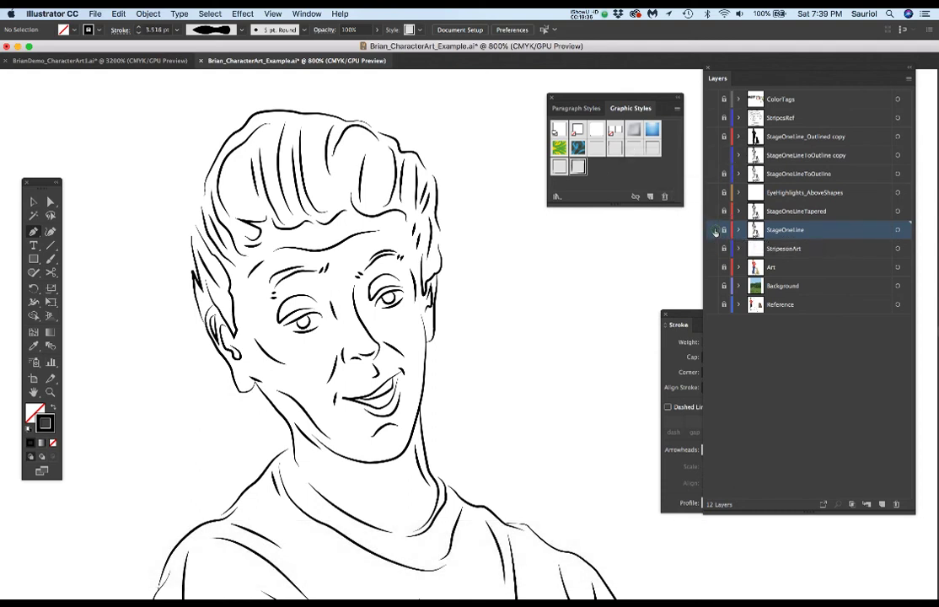
left_click(713, 229)
left_click(712, 212)
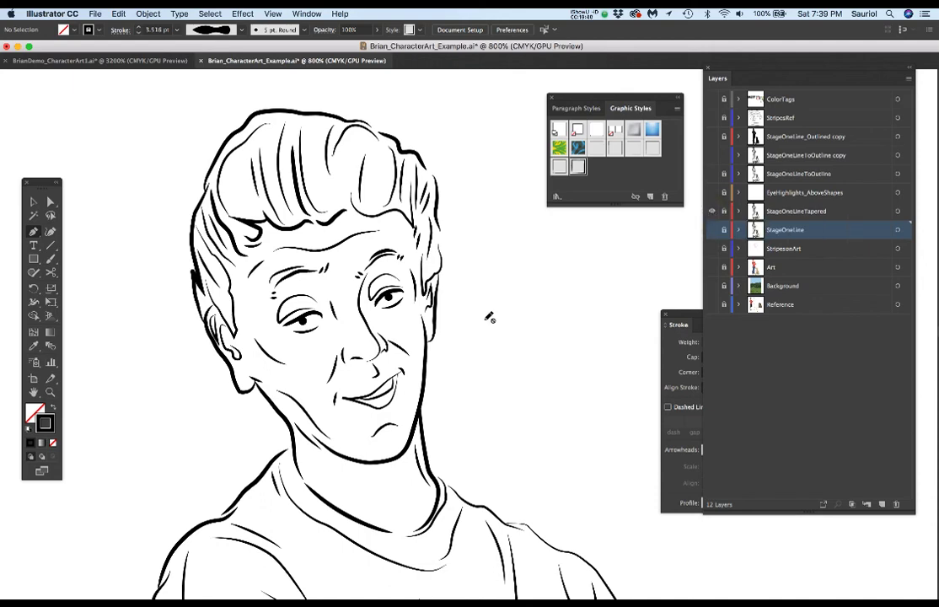
Step: Examine the tapered line work down the man's body and trousers and across the sitting dog's fur
key("super+minus")
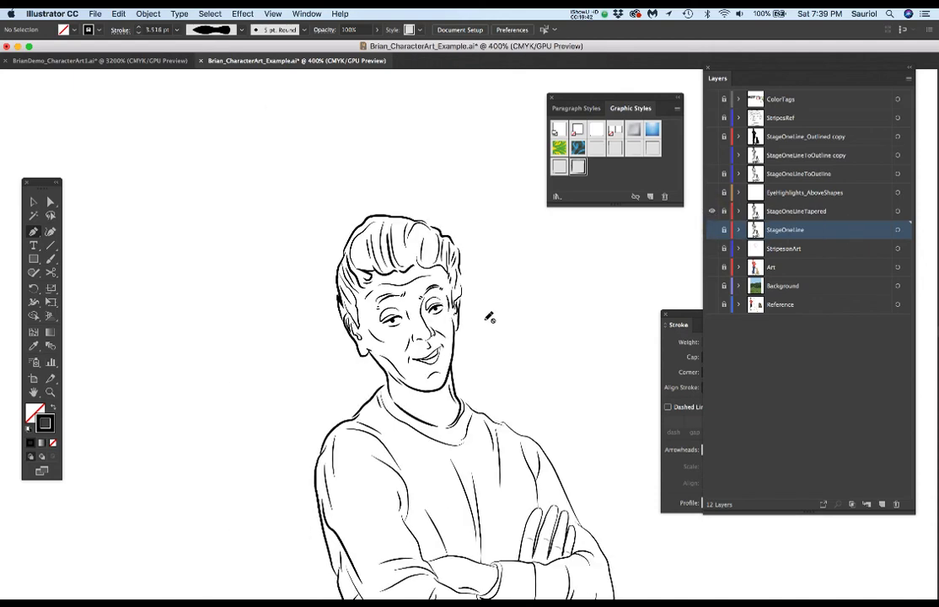
key("super+minus")
scroll(456, 379, "down", 10)
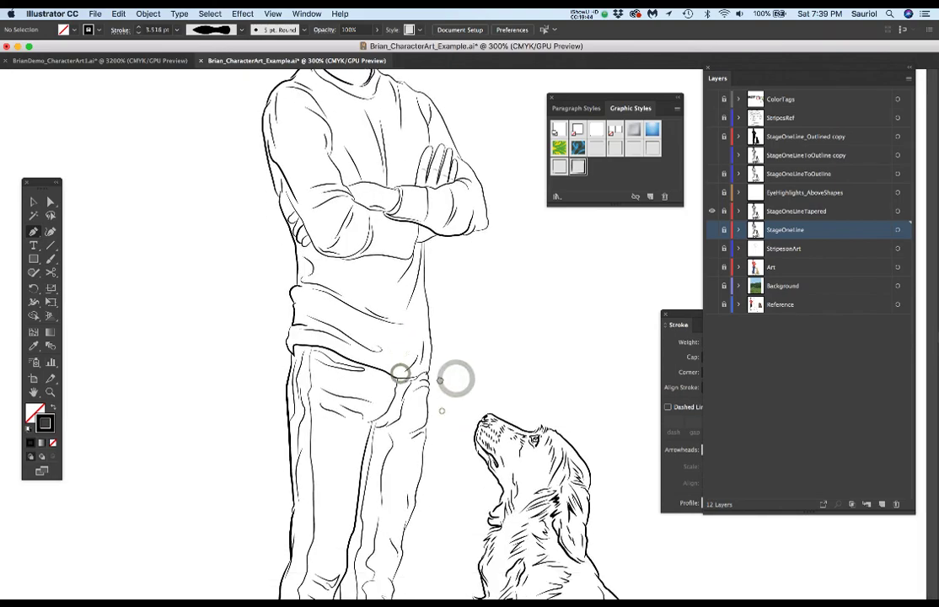
scroll(456, 378, "down", 10)
scroll(456, 378, "right", 5)
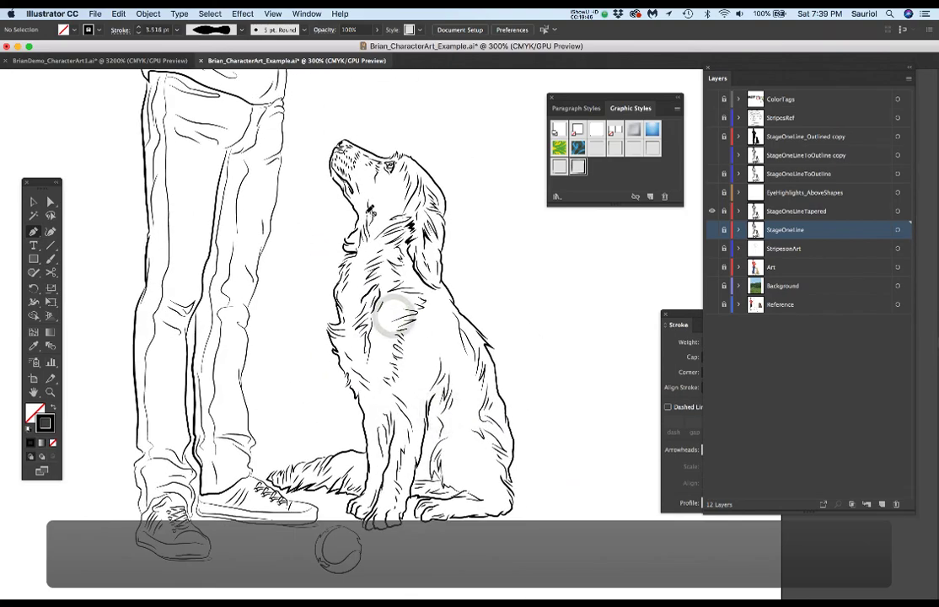
key("super+equal")
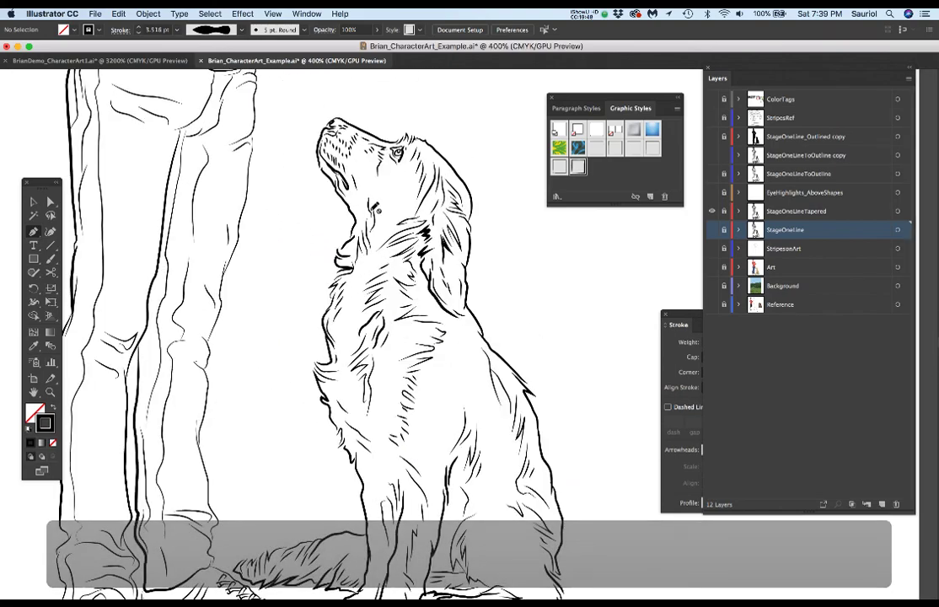
Step: Examine the tapered fur strokes along the dog's chest, showing the Art layer to compare them with the colour fills, and hide it again
scroll(487, 260, "up", 2)
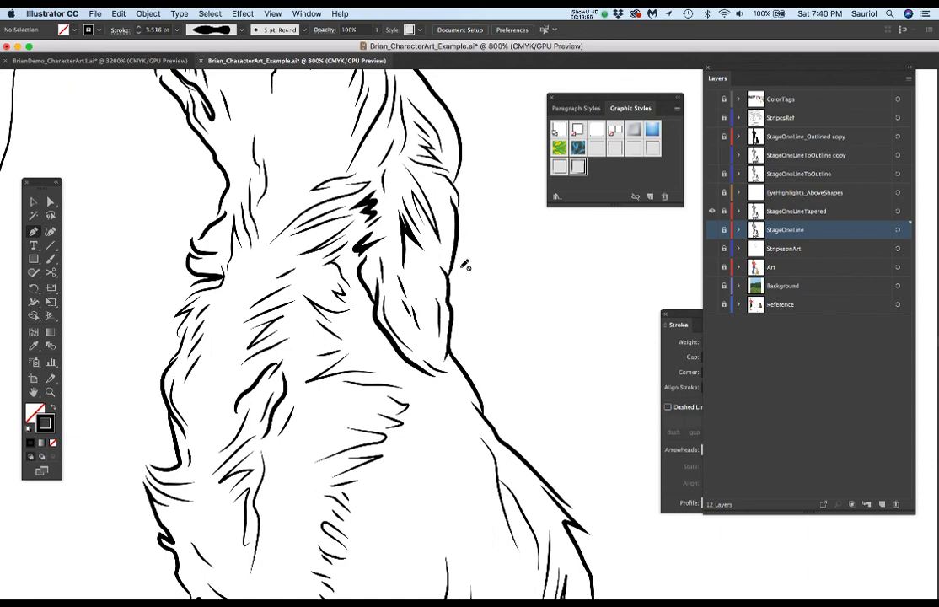
scroll(477, 352, "down", 10)
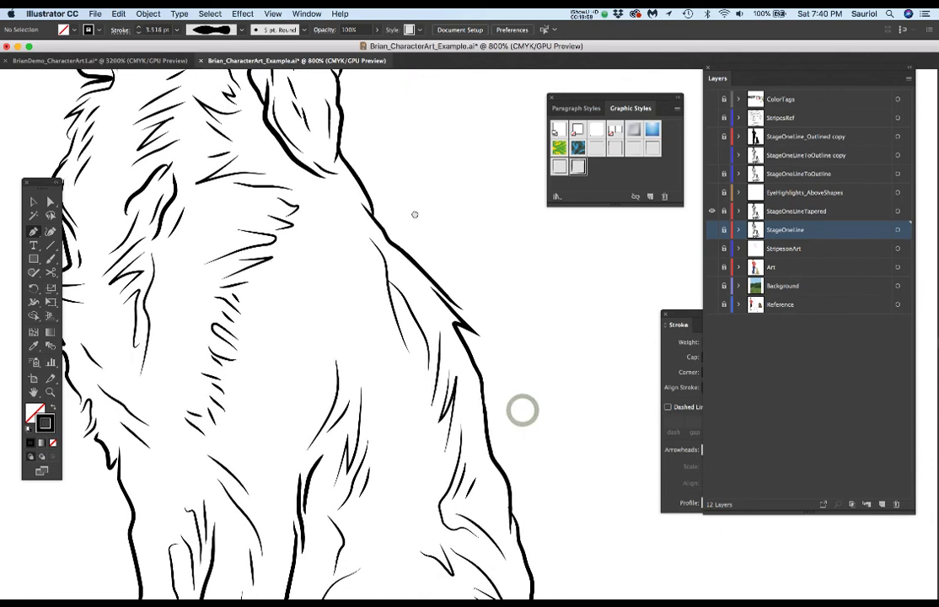
scroll(405, 255, "down", 2)
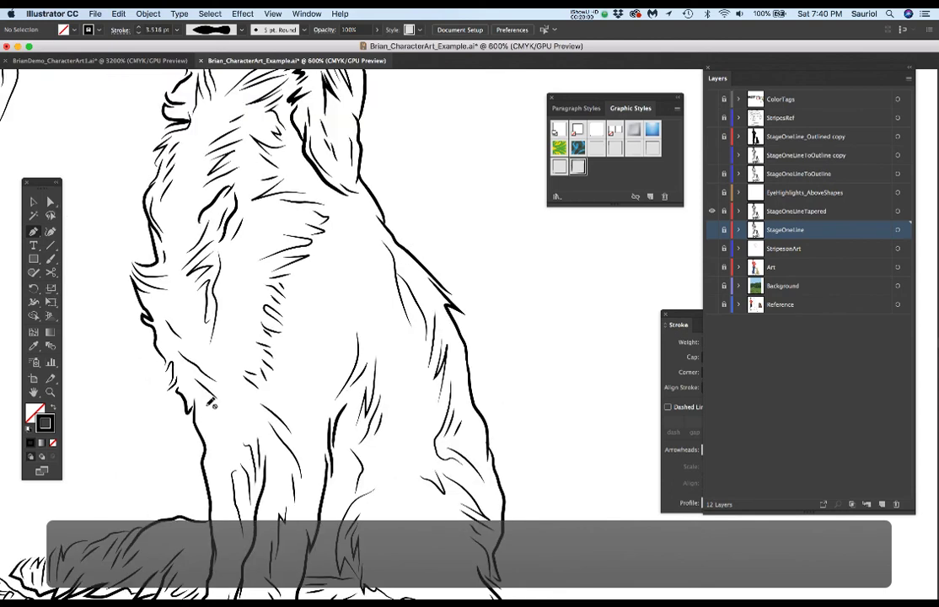
scroll(212, 405, "up", 5)
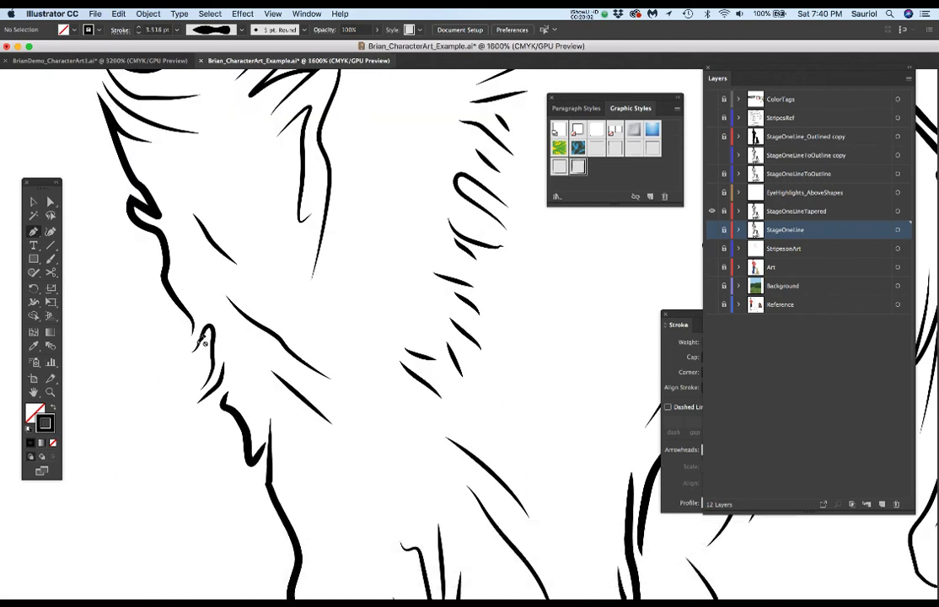
left_click(712, 267)
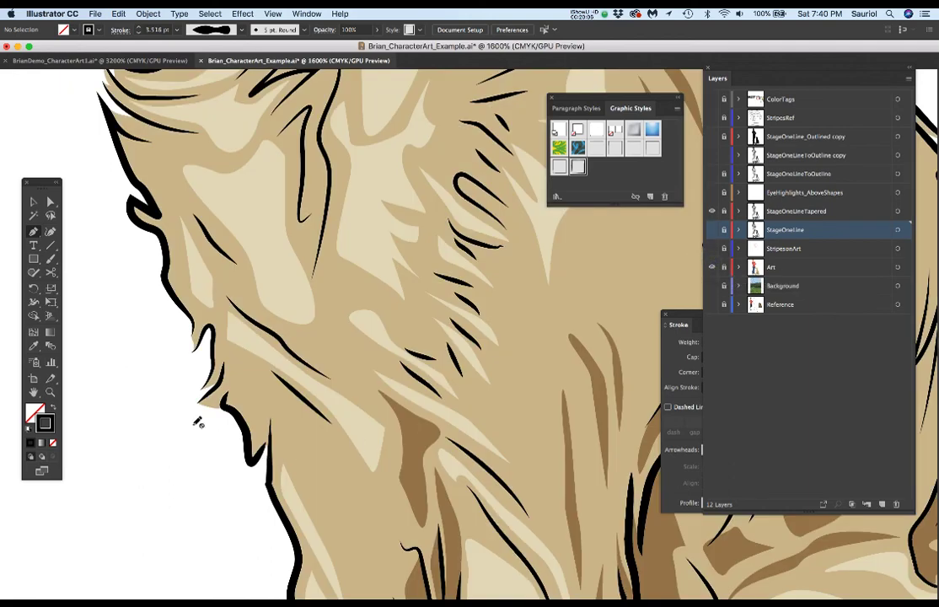
scroll(195, 361, "up", 2)
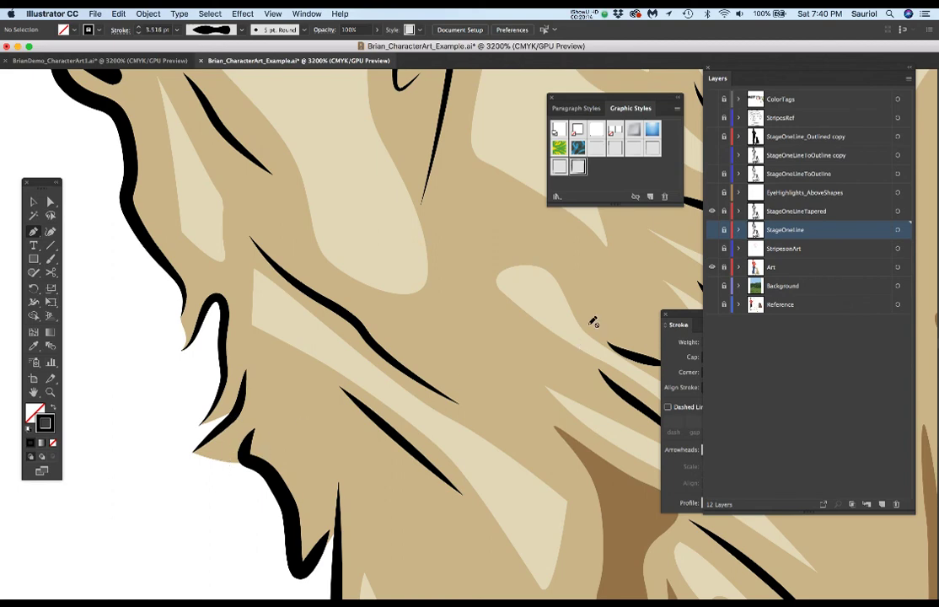
left_click(712, 268)
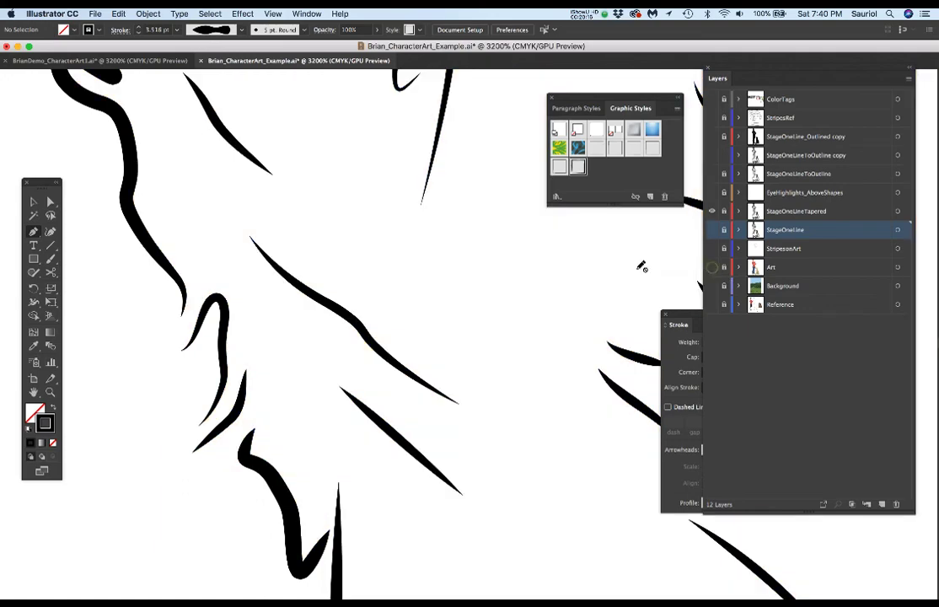
Step: Review the tapered line work across the whole drawing of the man and the sitting dog
key("super+minus")
key("super+minus")
key("super+minus")
key("super+minus")
key("super+minus")
key("super+minus")
key("super+minus")
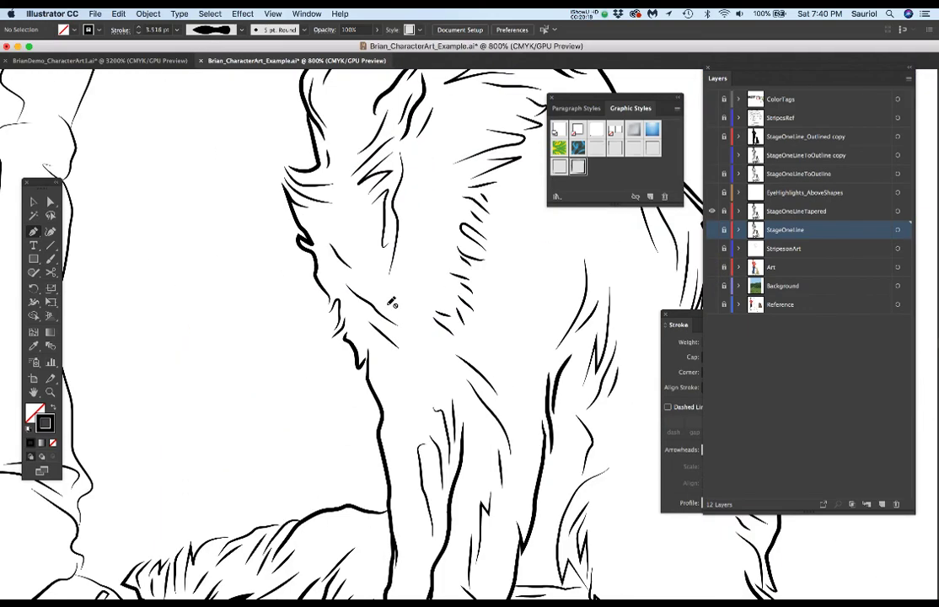
left_click(389, 278, "alt+super")
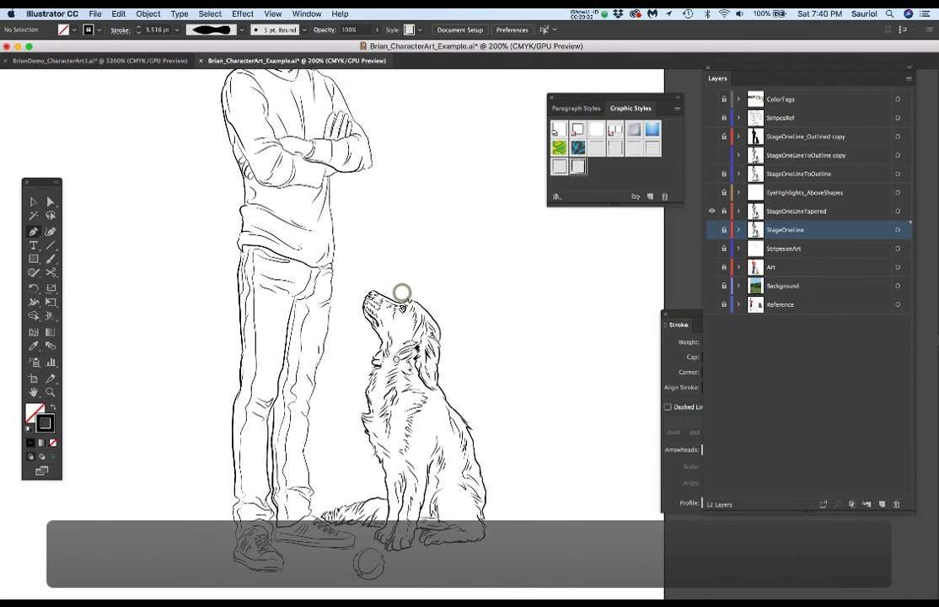
left_click(397, 291, "alt+super")
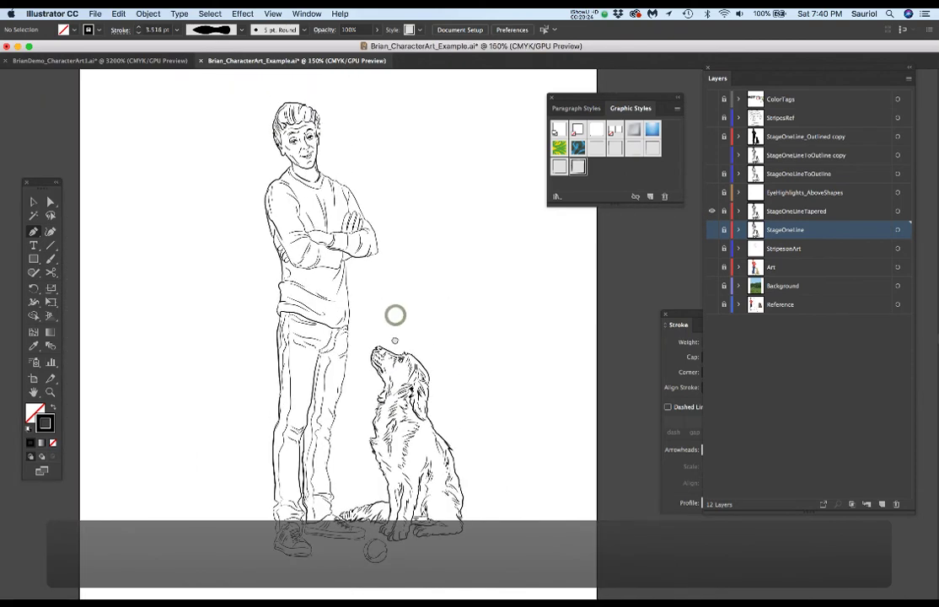